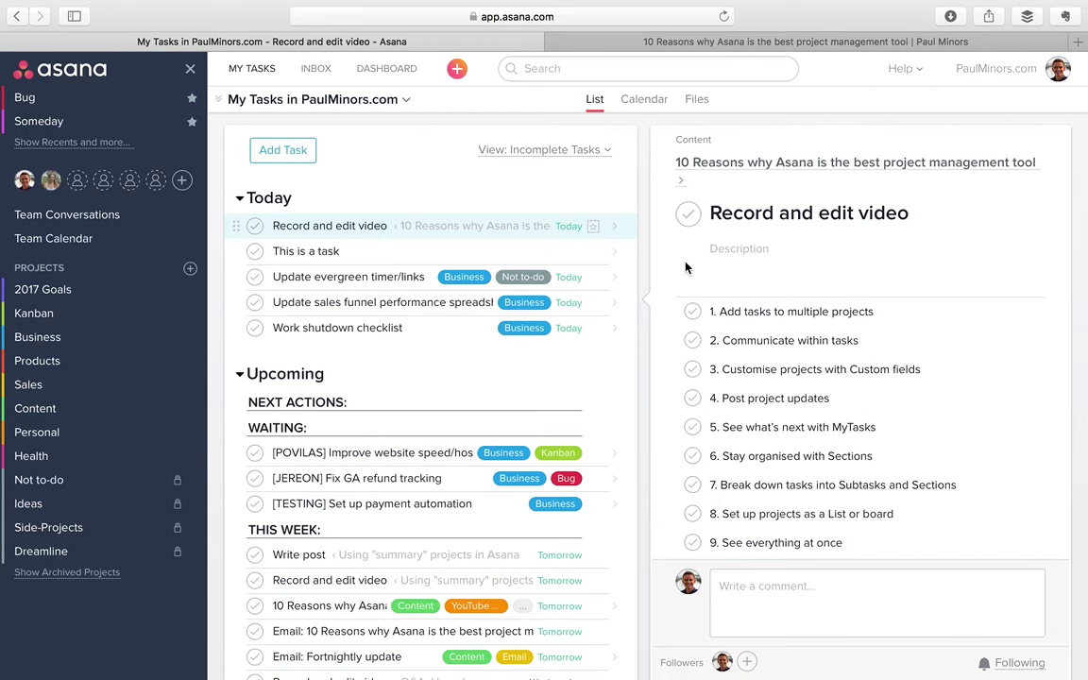
pyautogui.scroll(-3, 746, 283)
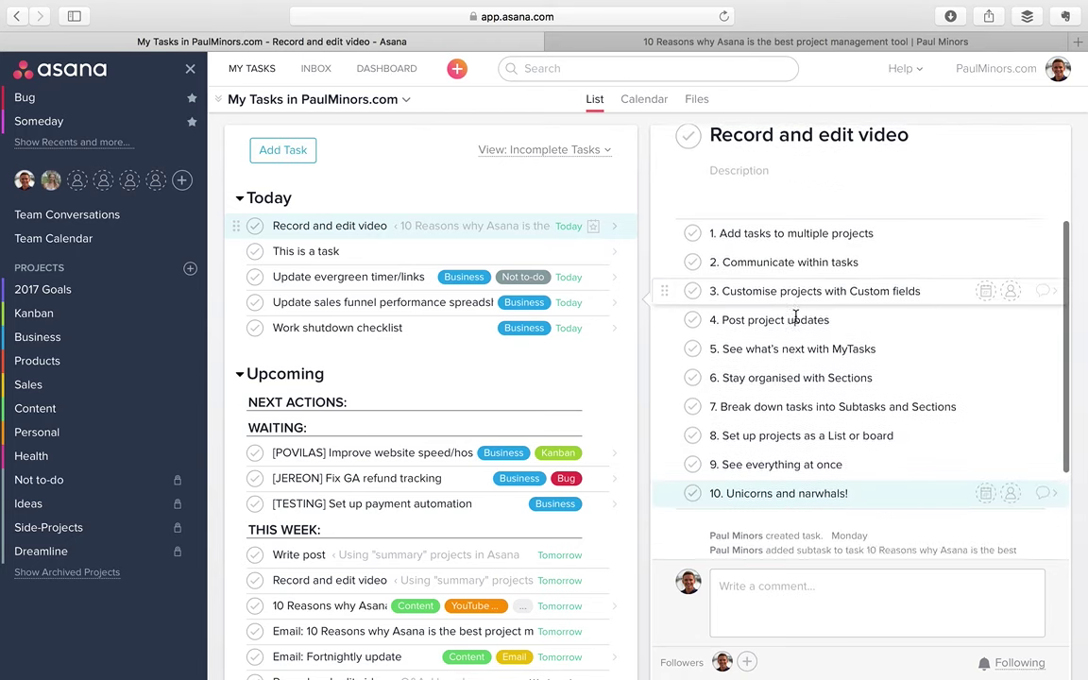
pyautogui.scroll(2, 757, 222)
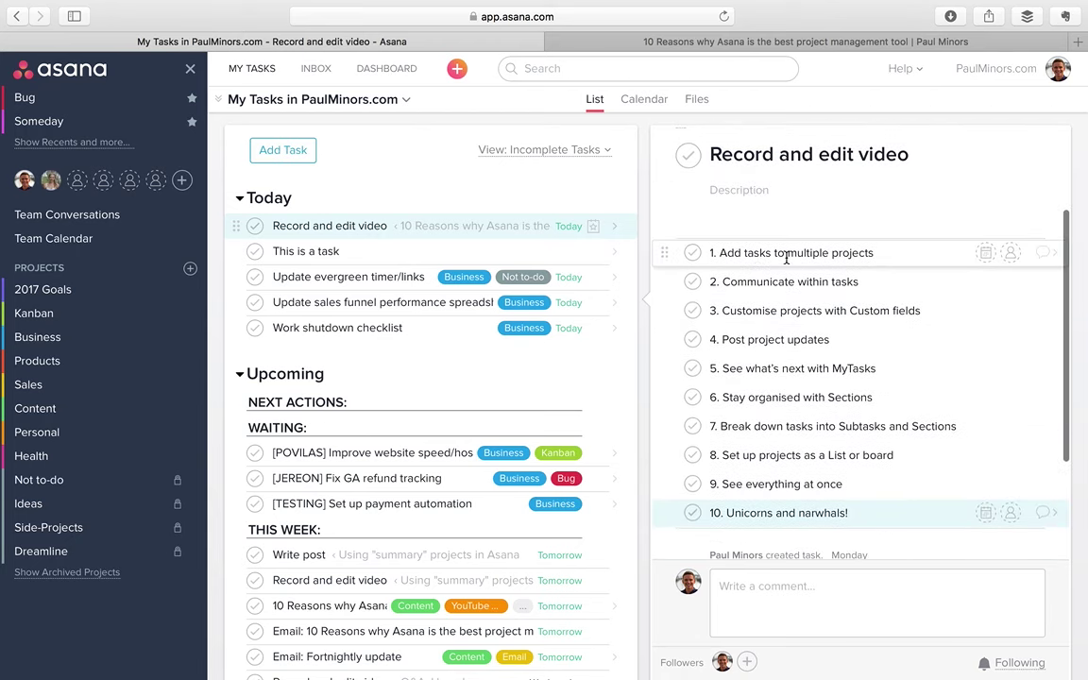
pyautogui.scroll(4, 903, 245)
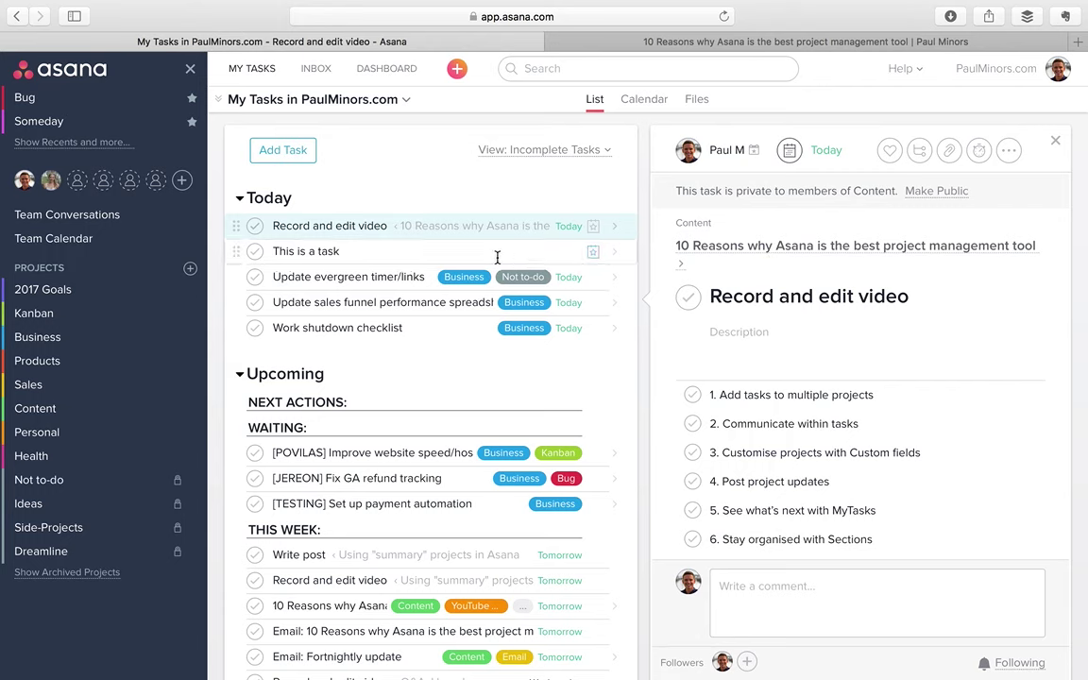
# - Open the task "This is a task" and add it to the Business project in the PLANNING section
pyautogui.click(487, 247)
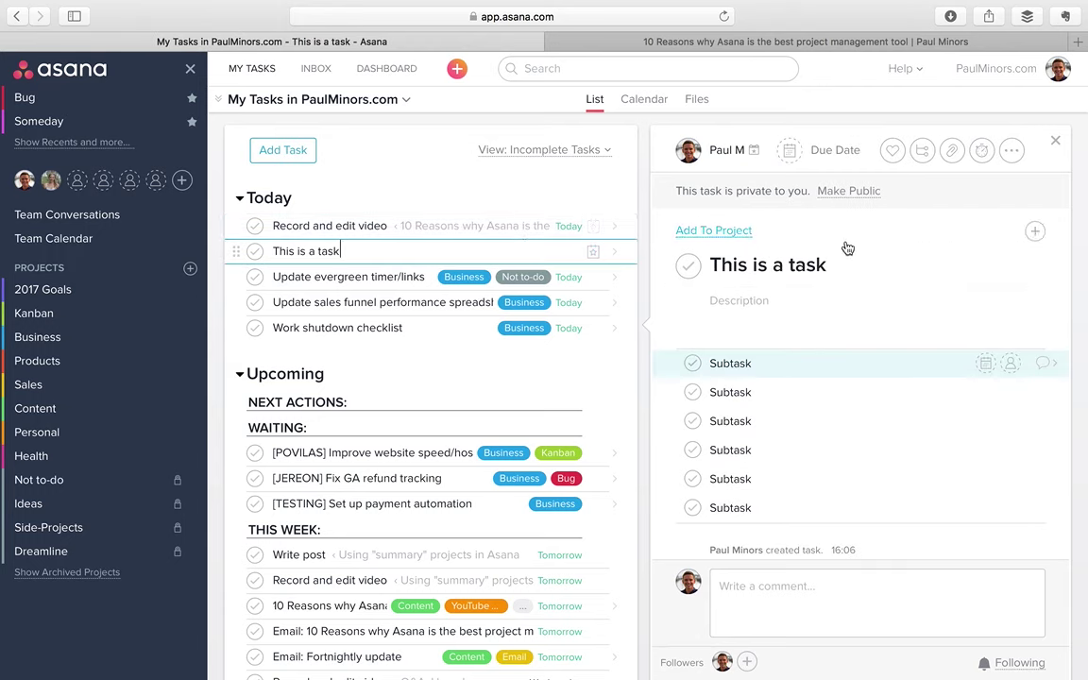
pyautogui.click(416, 253)
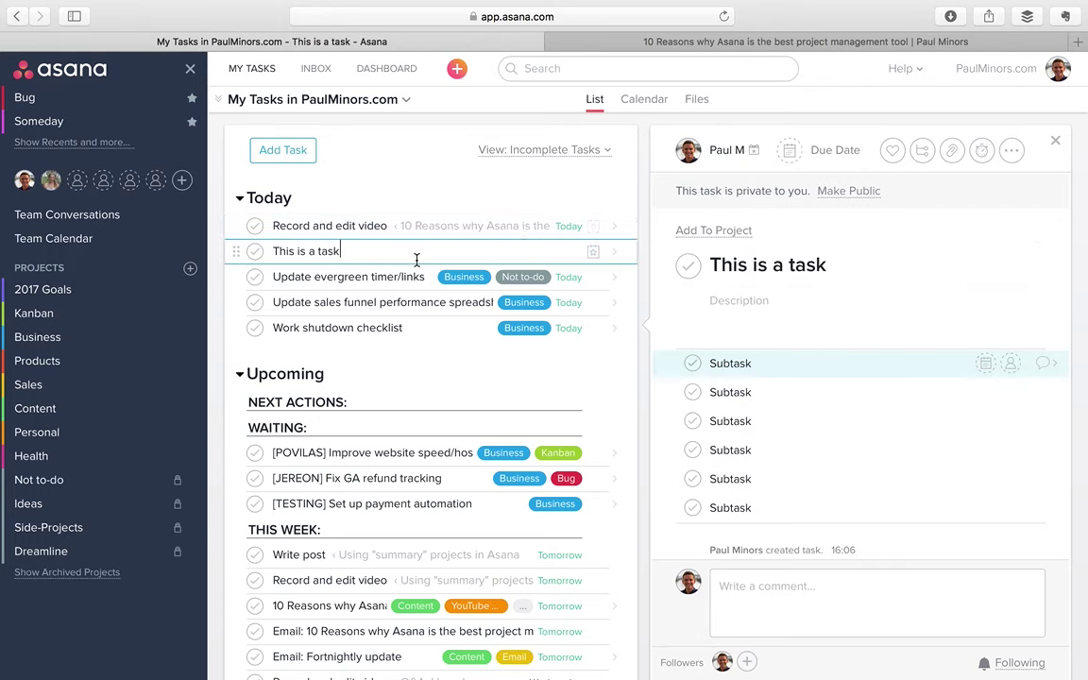
pyautogui.click(729, 231)
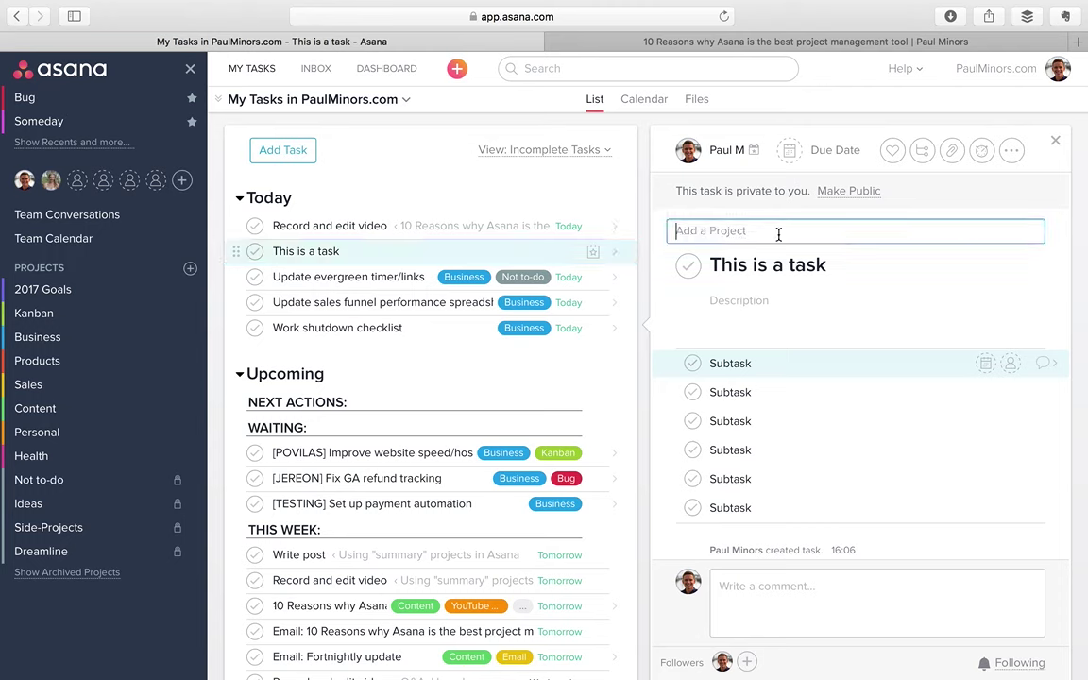
pyautogui.write('bus')
pyautogui.press('Return')
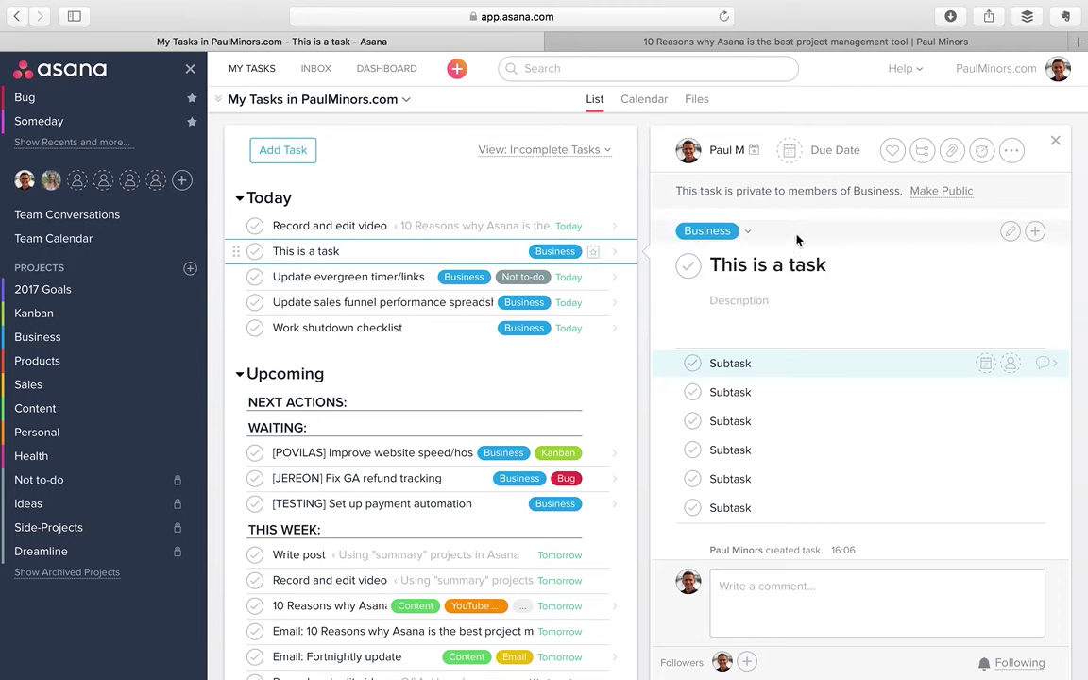
pyautogui.click(747, 231)
pyautogui.click(784, 279)
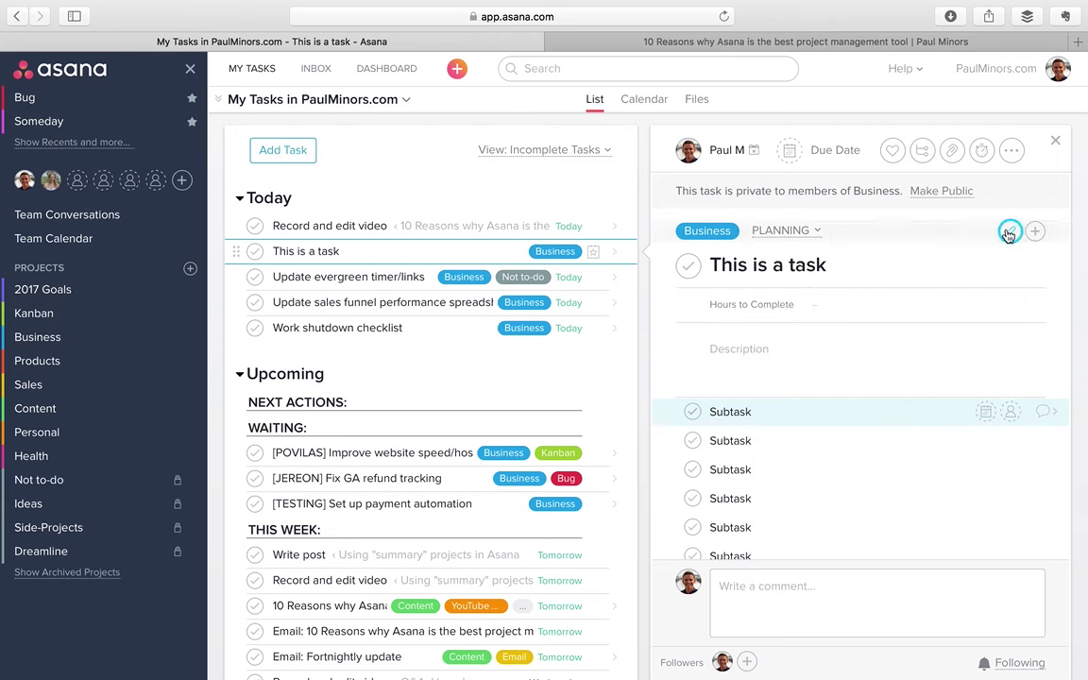
# - Add "This is a task" to the Sales project as well and place it in the SPEAKING section
pyautogui.click(1008, 232)
pyautogui.press('BackSpace')
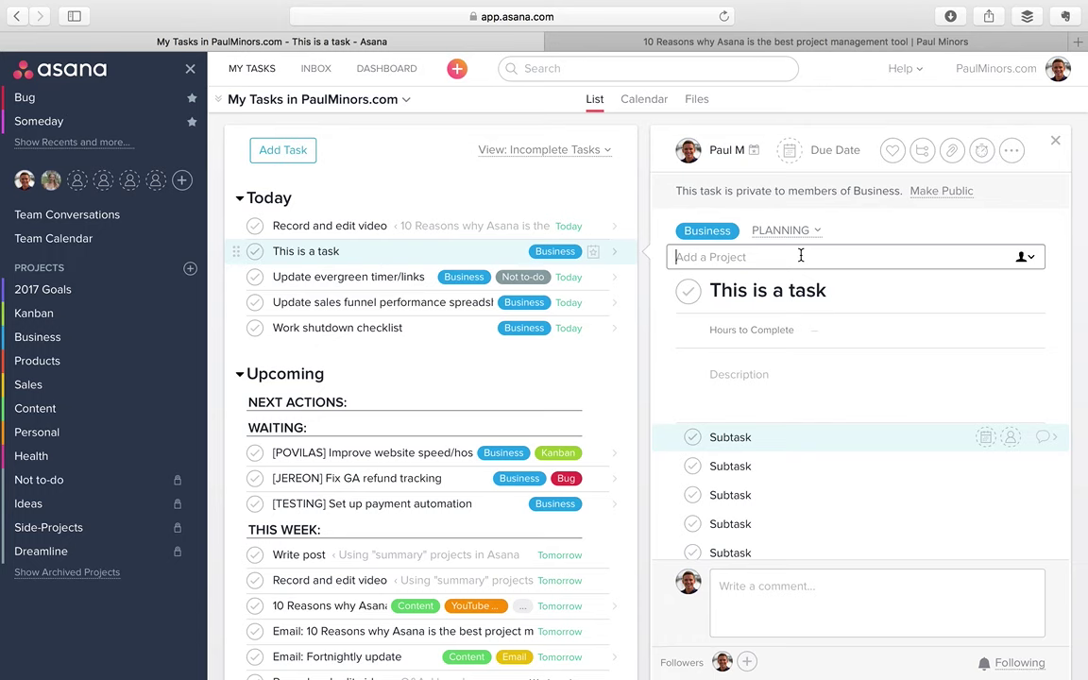
pyautogui.write('Sal')
pyautogui.press('Return')
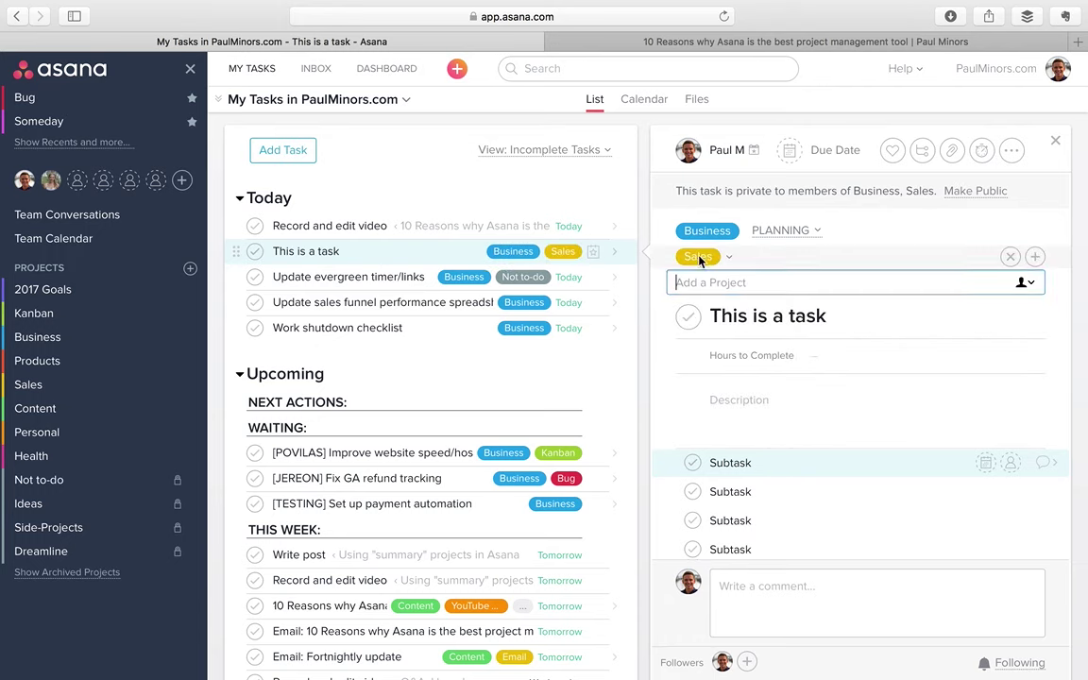
pyautogui.click(729, 259)
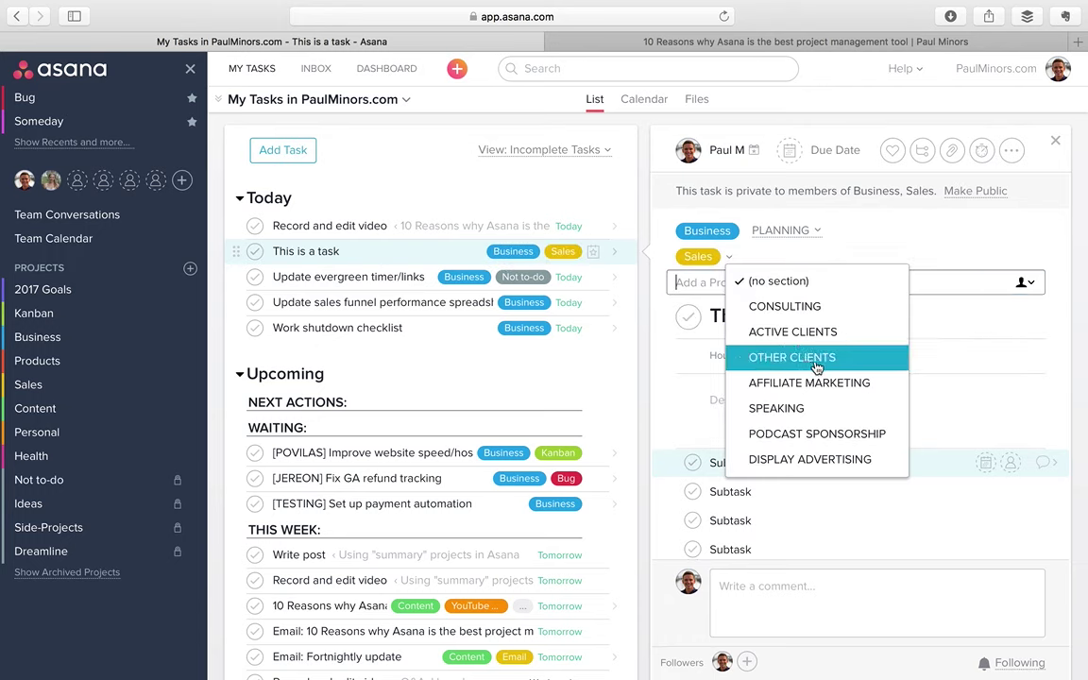
pyautogui.click(814, 408)
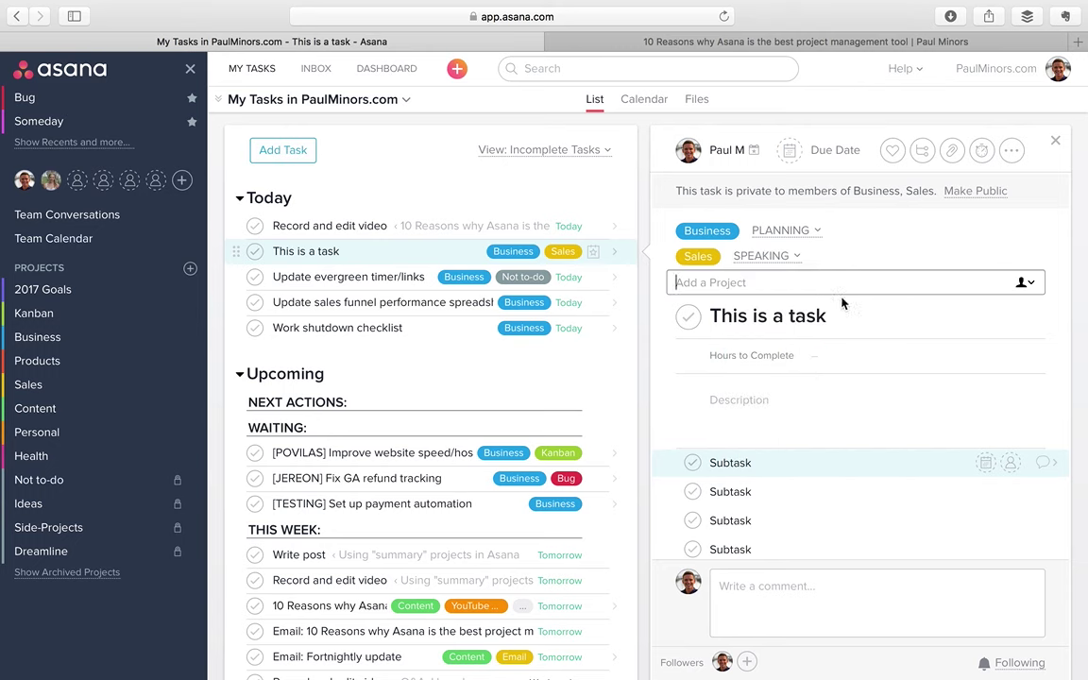
pyautogui.click(655, 324)
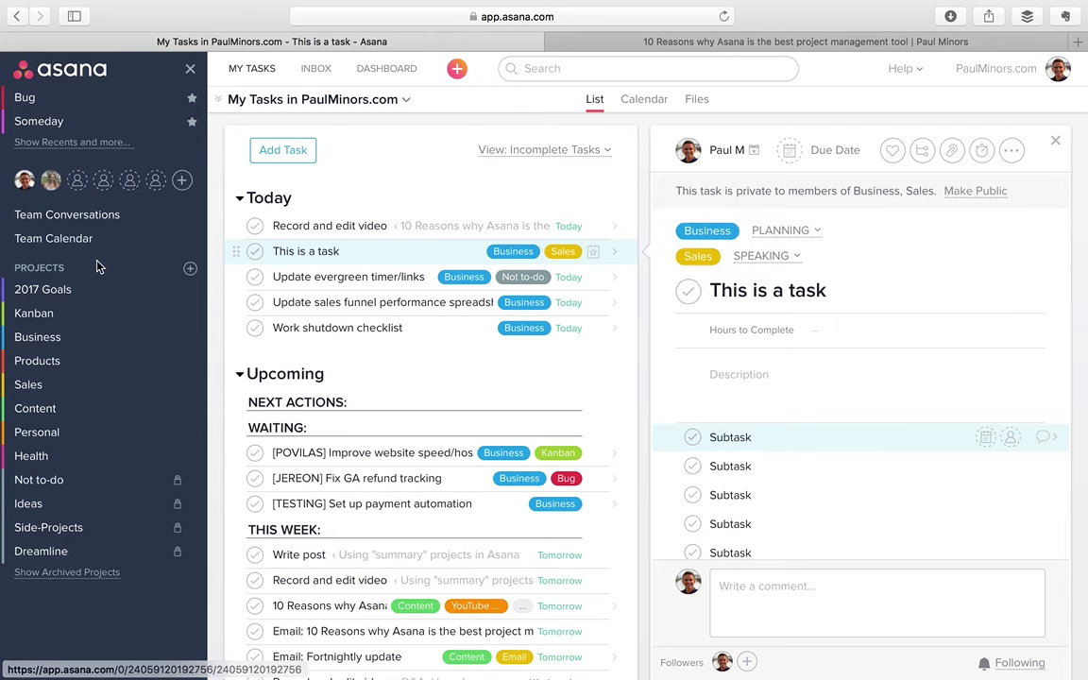
# - View "This is a task" in the Business project, then in the Sales project through its project link
pyautogui.click(61, 338)
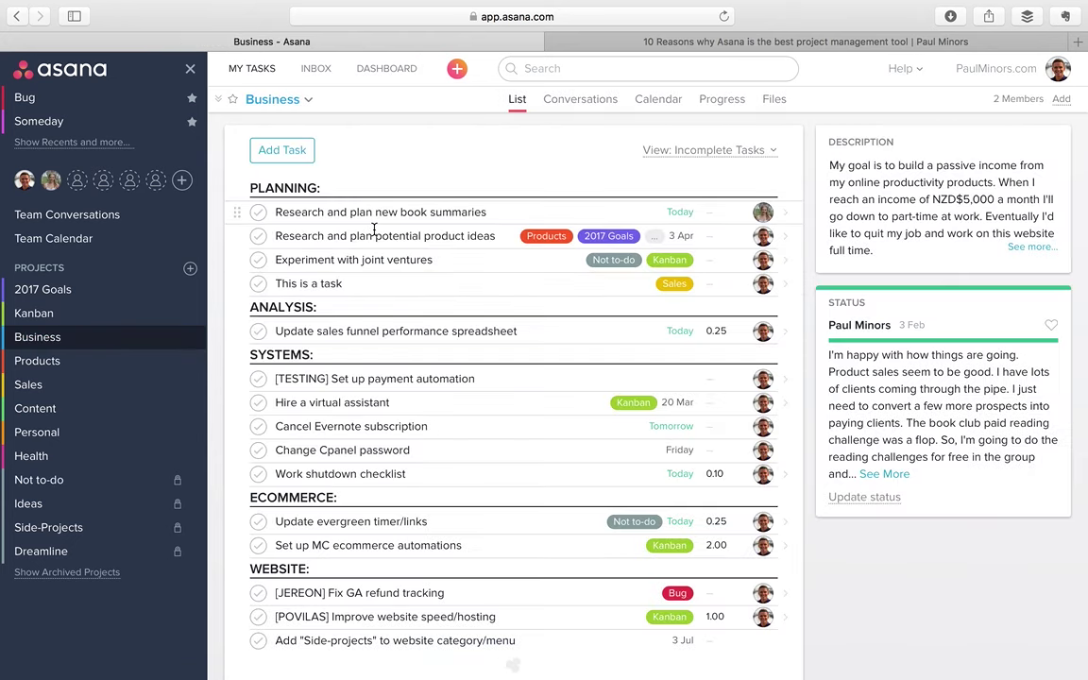
pyautogui.scroll(-1, 340, 245)
pyautogui.click(320, 259)
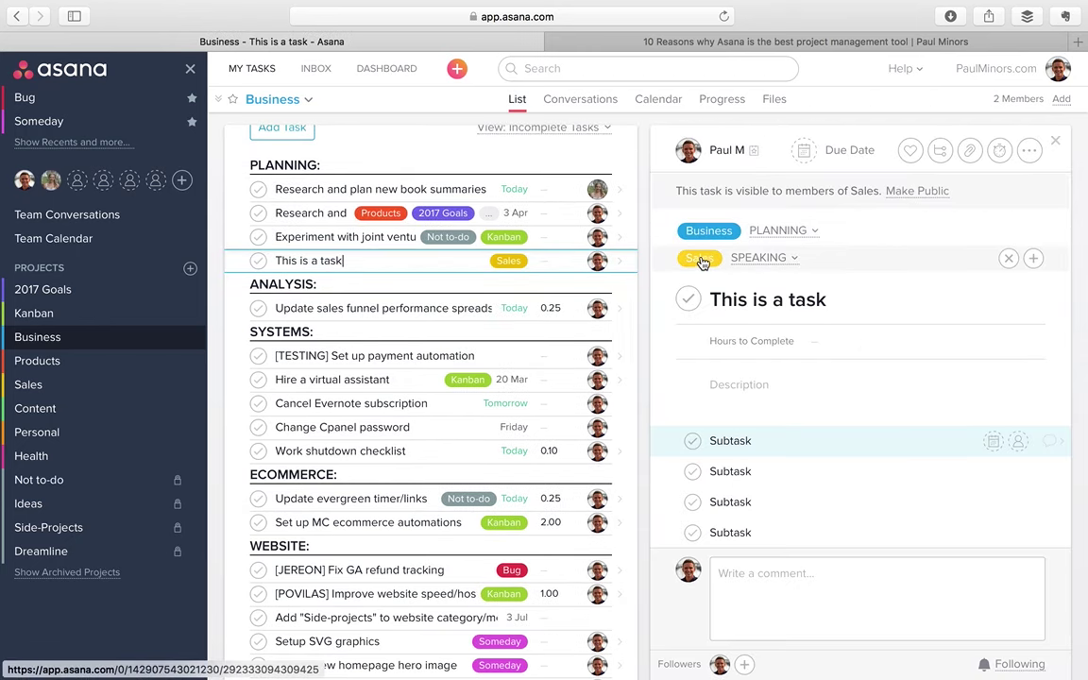
pyautogui.click(698, 258)
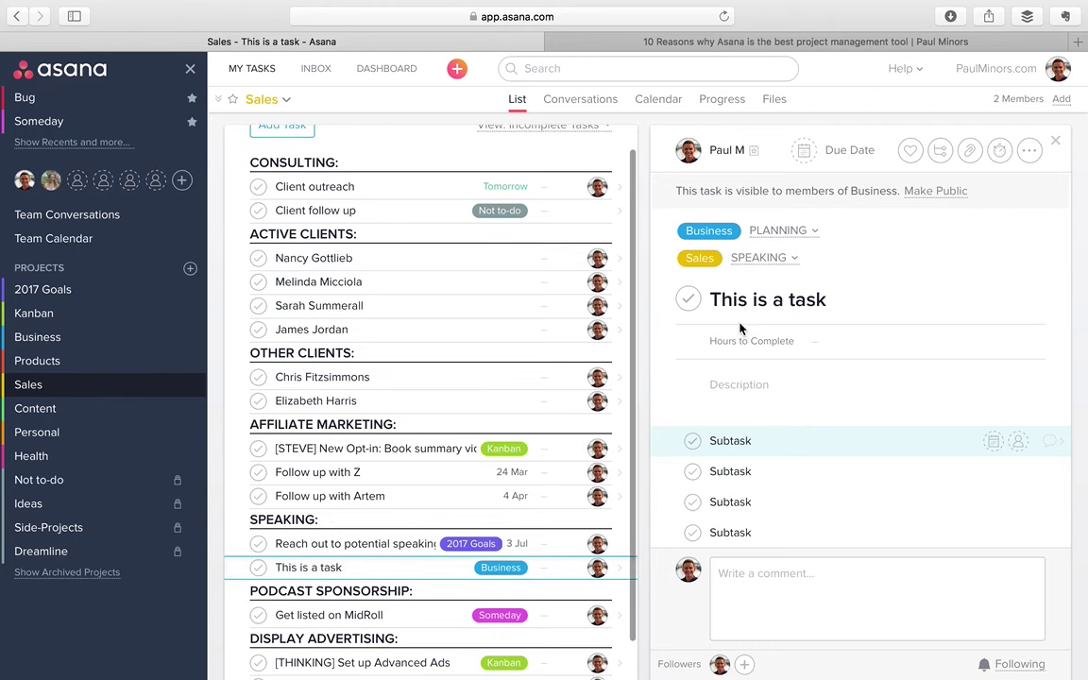
# - Return to My Tasks and reopen "This is a task" to review its projects and subtasks
pyautogui.click(257, 68)
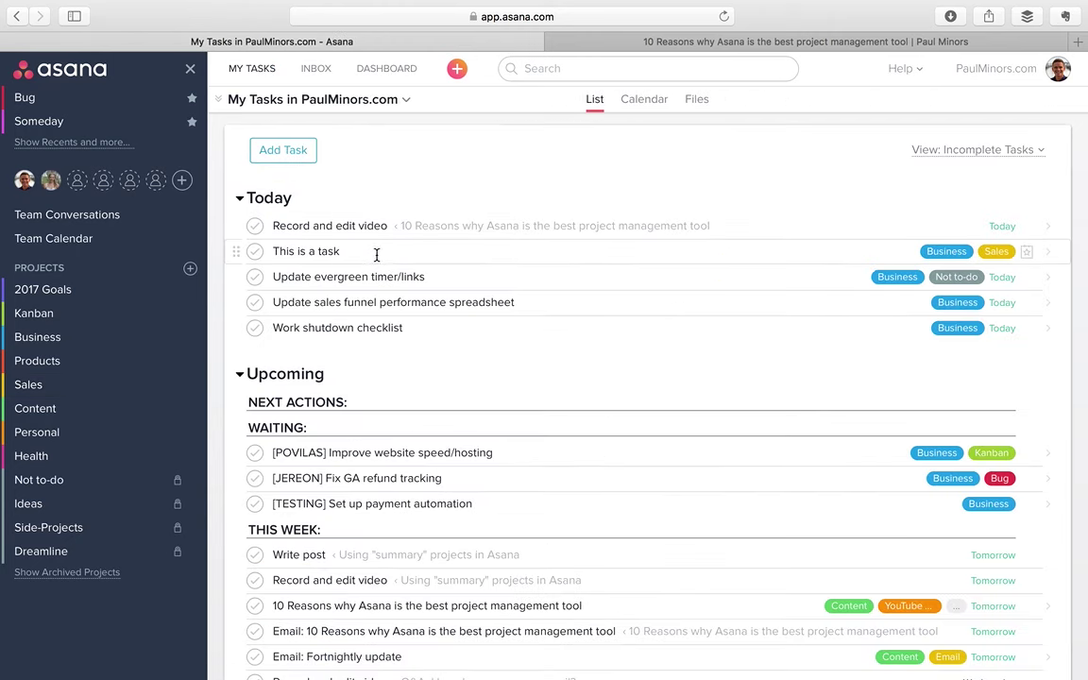
pyautogui.click(493, 251)
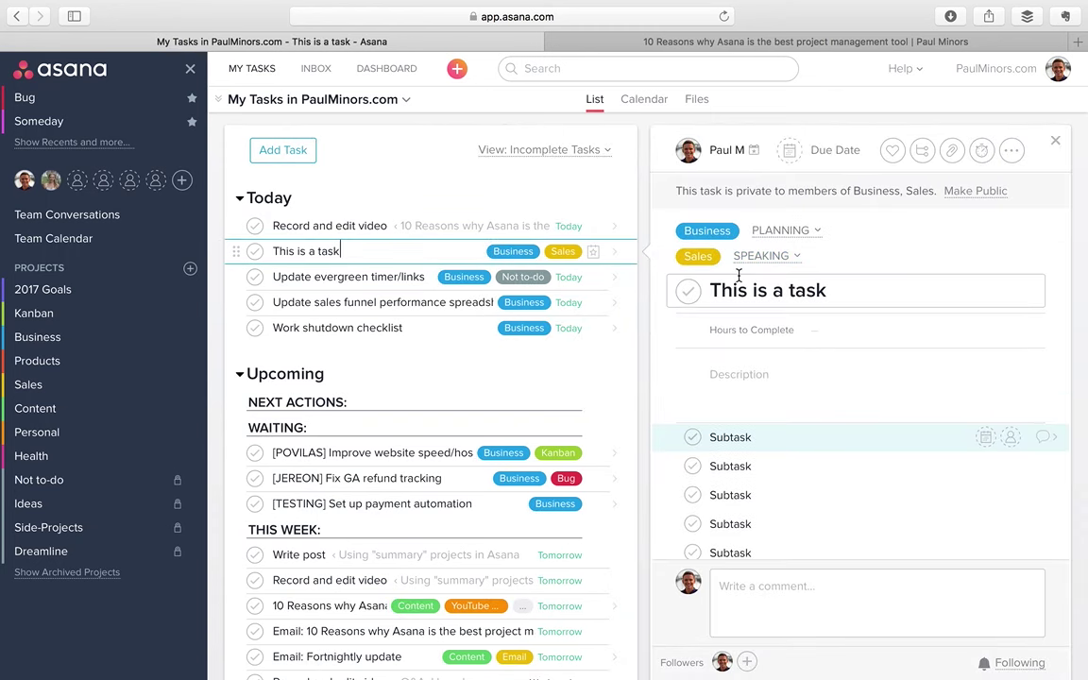
pyautogui.scroll(-3, 740, 364)
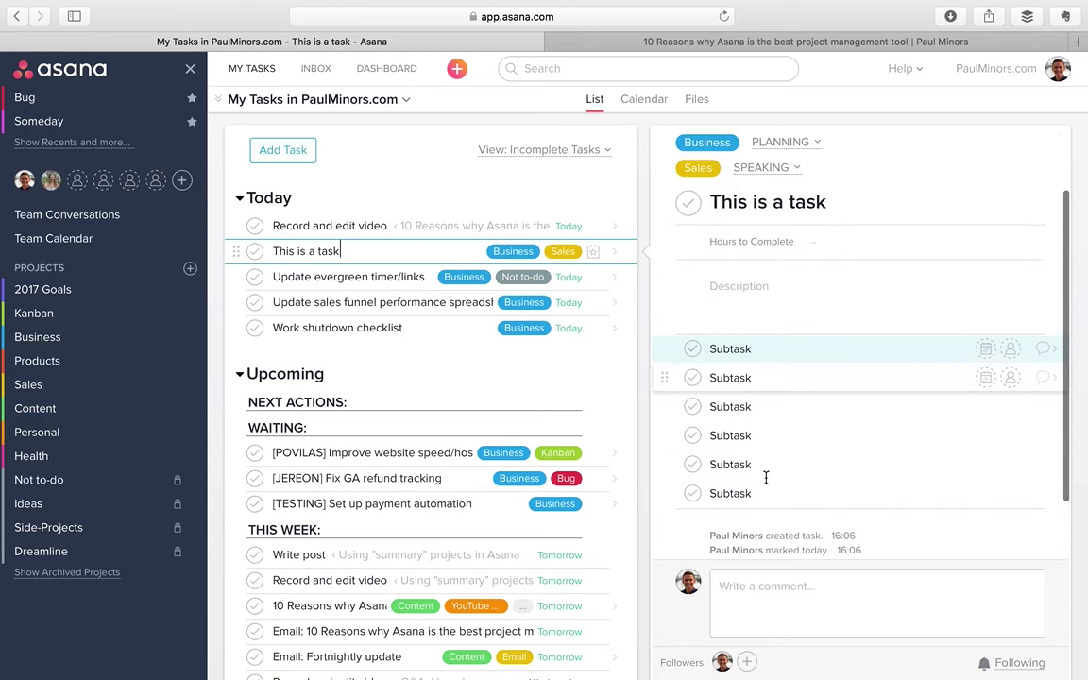
pyautogui.scroll(3, 752, 363)
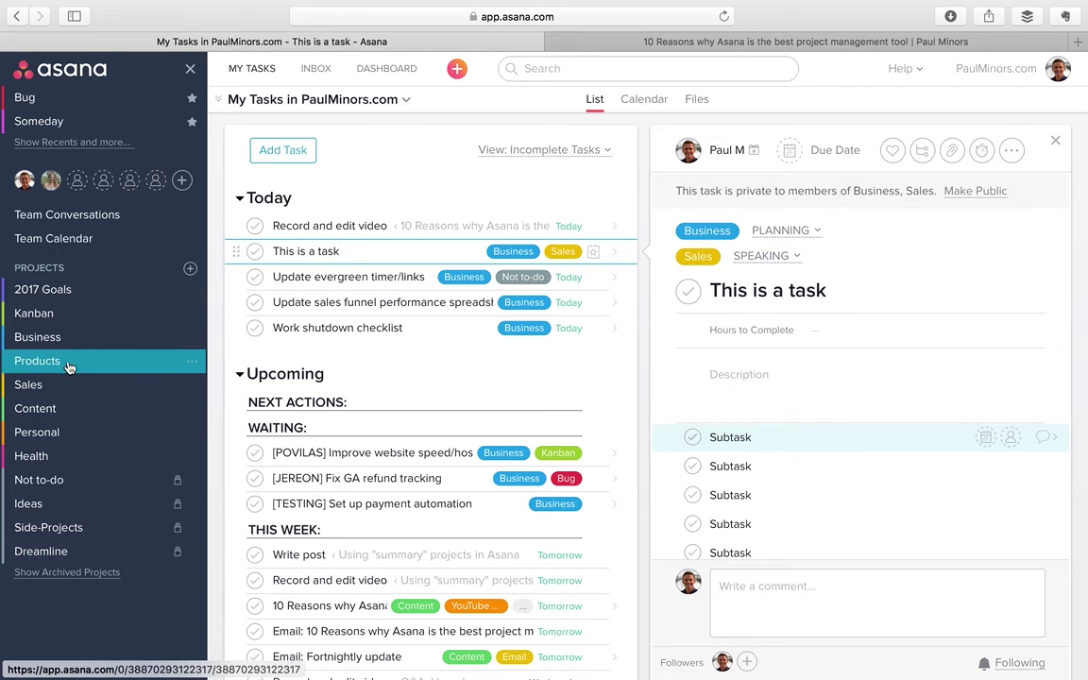
# - Open the Kanban project board and inspect the projects assigned to the "Hire a virtual assistant" card
pyautogui.click(214, 328)
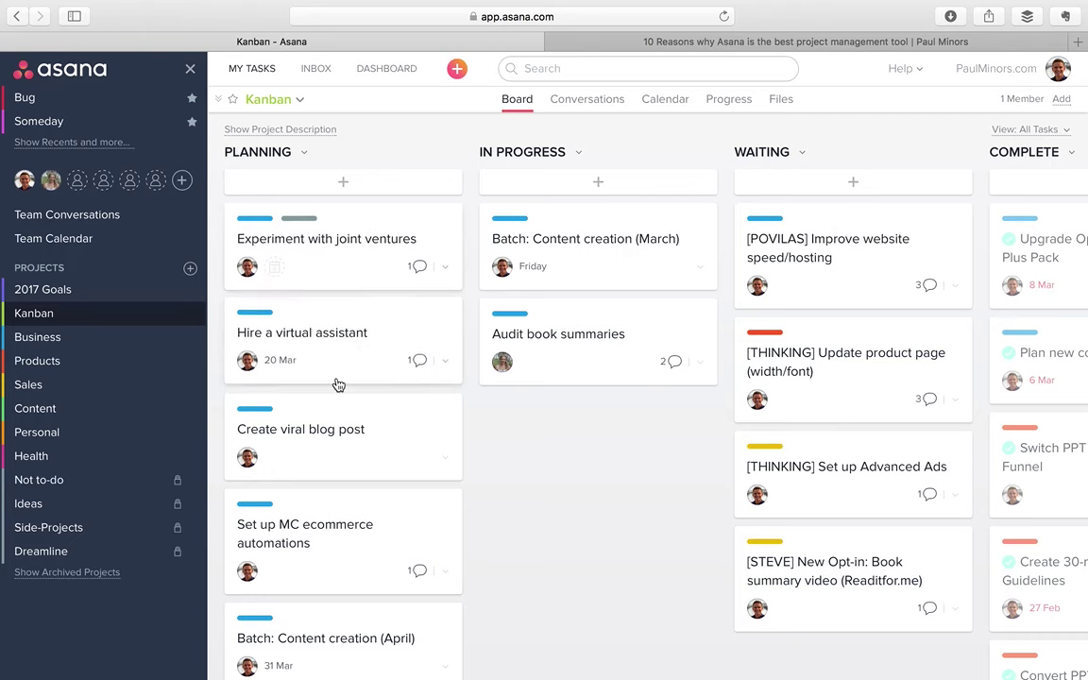
pyautogui.scroll(-3, 337, 387)
pyautogui.scroll(3, 334, 389)
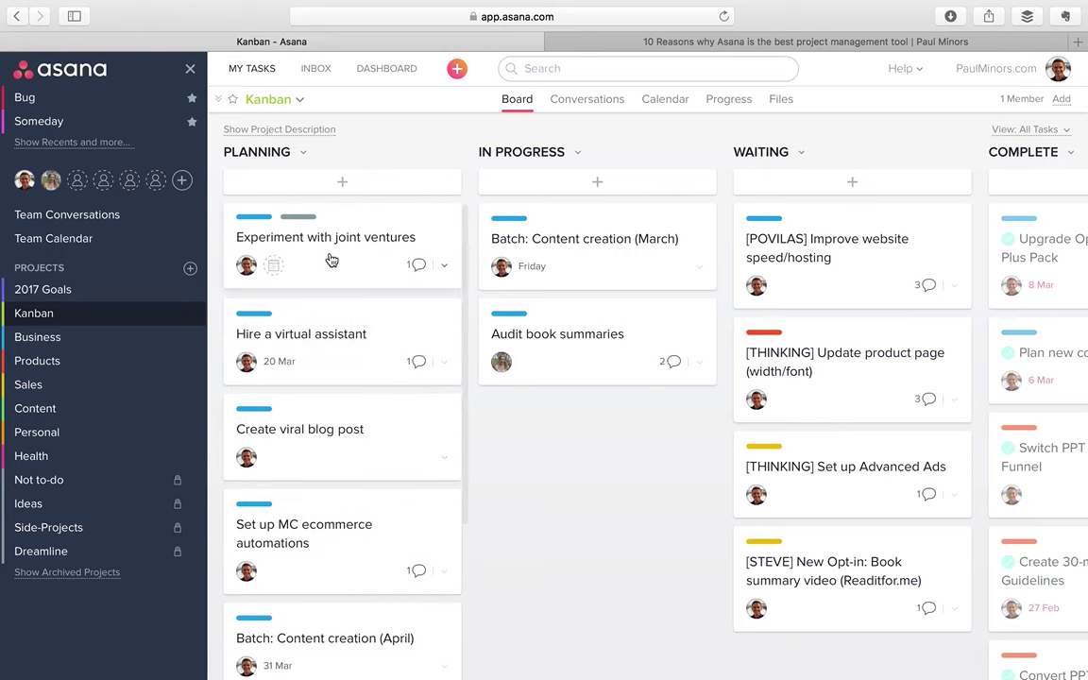
pyautogui.click(335, 326)
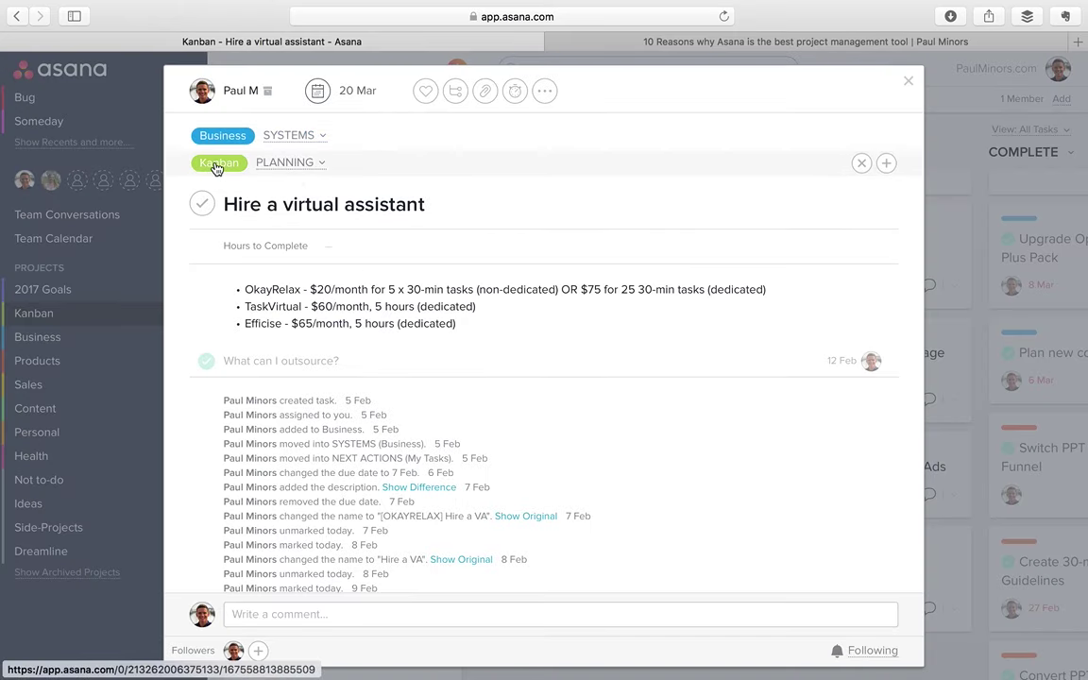
pyautogui.click(907, 81)
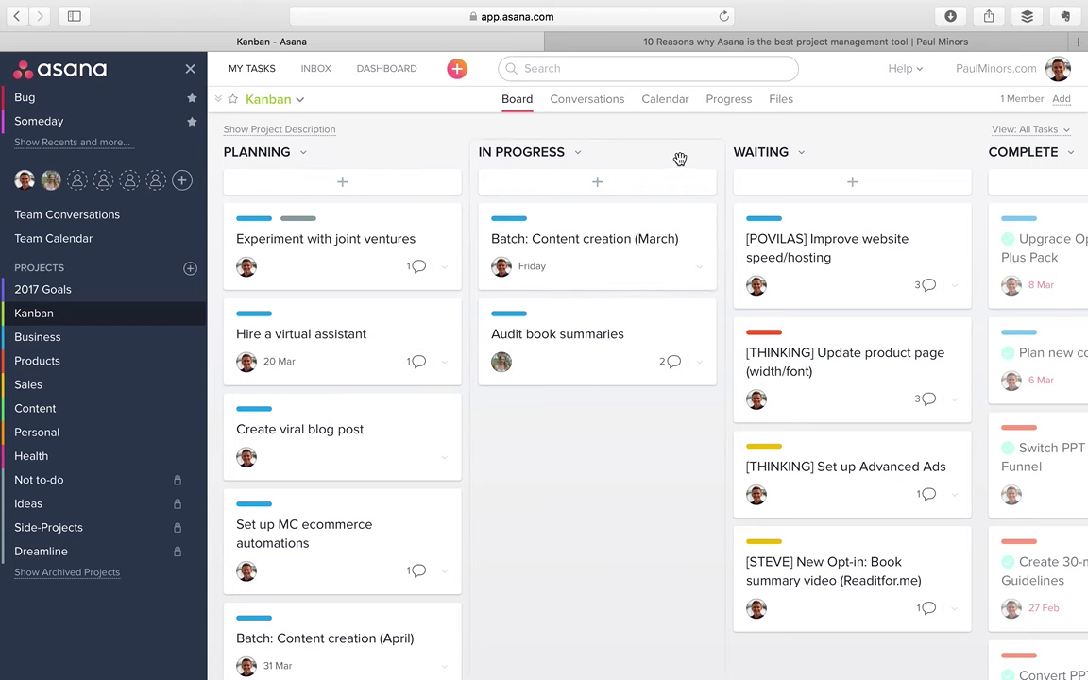
# - Look across the Kanban board columns and inspect the projects assigned to the "Experiment with joint ventures" card
pyautogui.hscroll(5, 833, 166)
pyautogui.hscroll(-5, 828, 162)
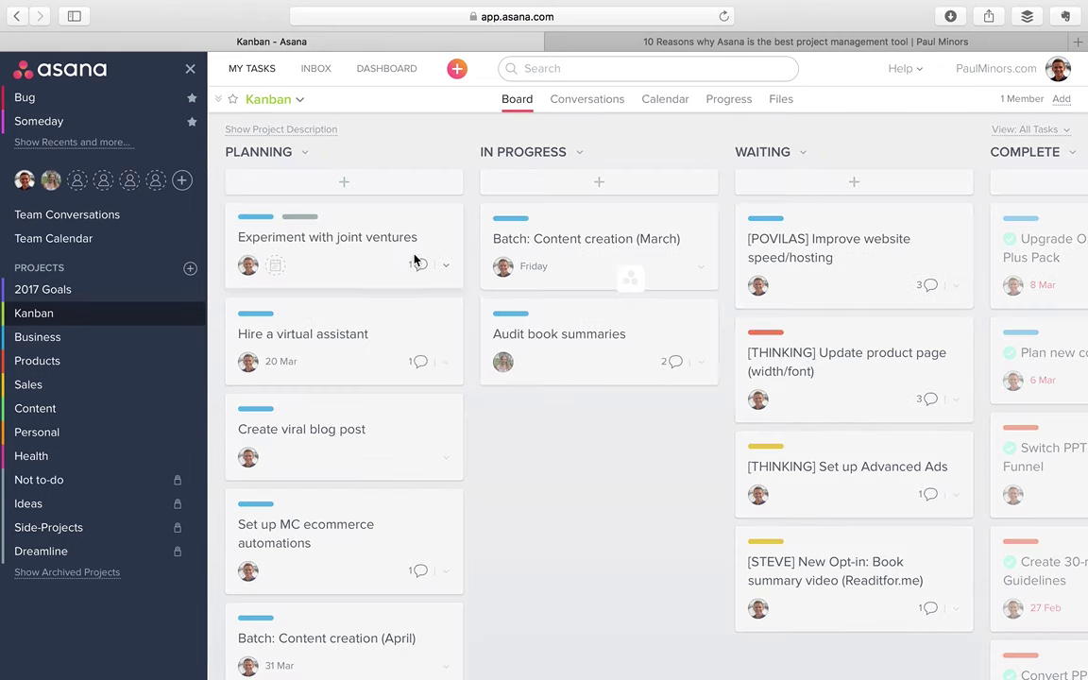
pyautogui.click(415, 261)
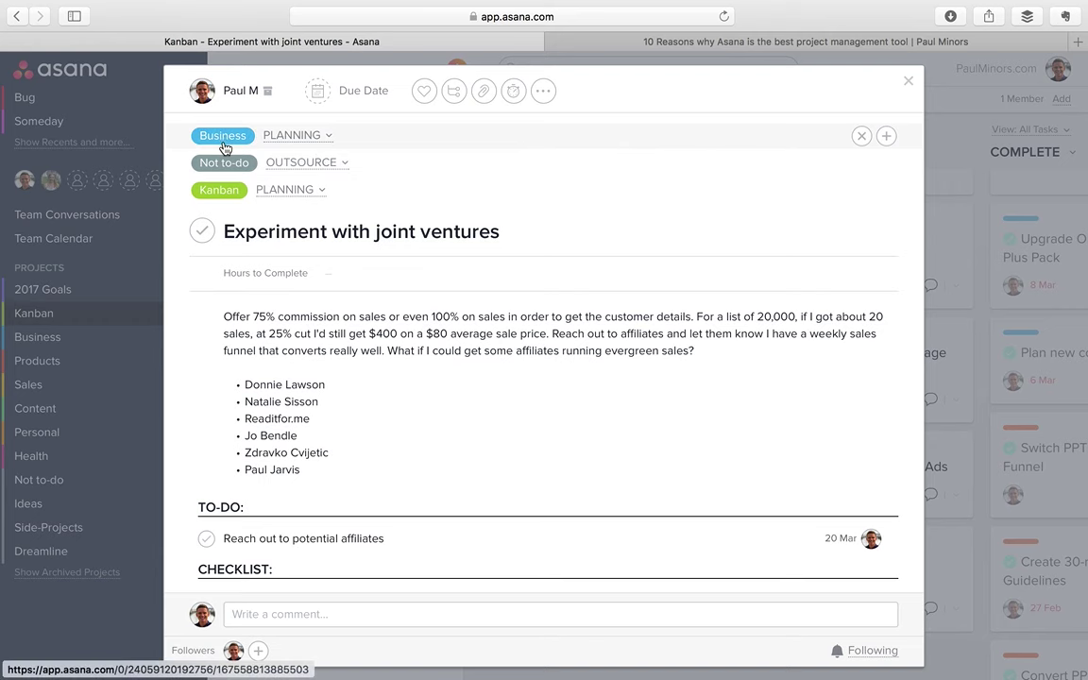
pyautogui.click(905, 82)
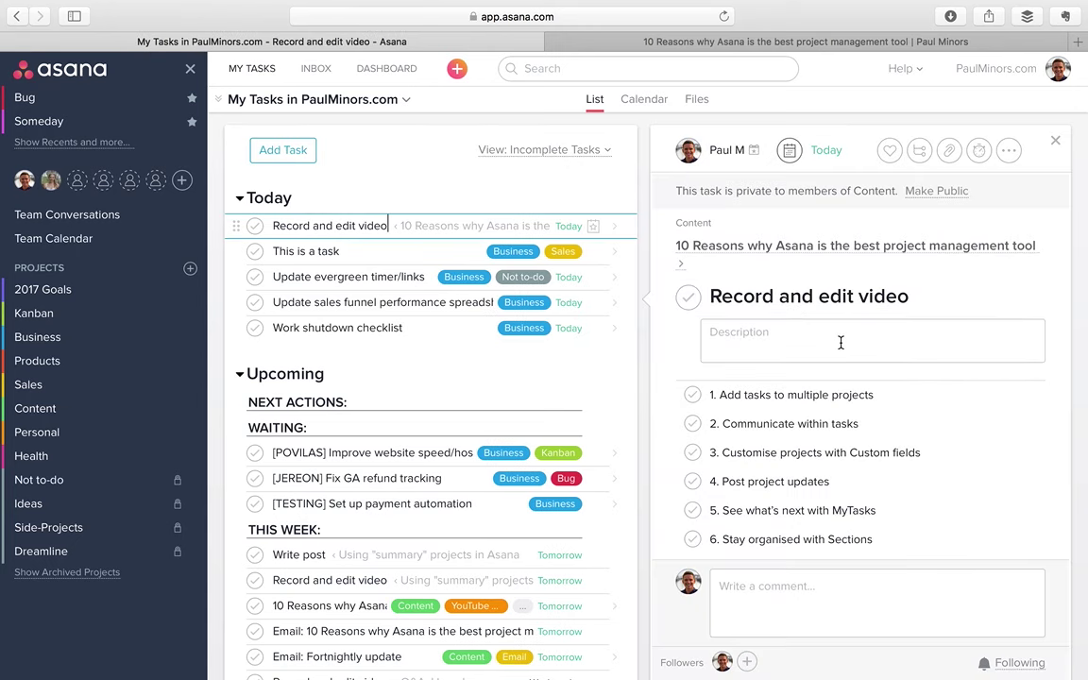
# - Mark the subtask "1. Add tasks to multiple projects" of "Record and edit video" as complete
pyautogui.click(692, 395)
pyautogui.scroll(-2, 836, 388)
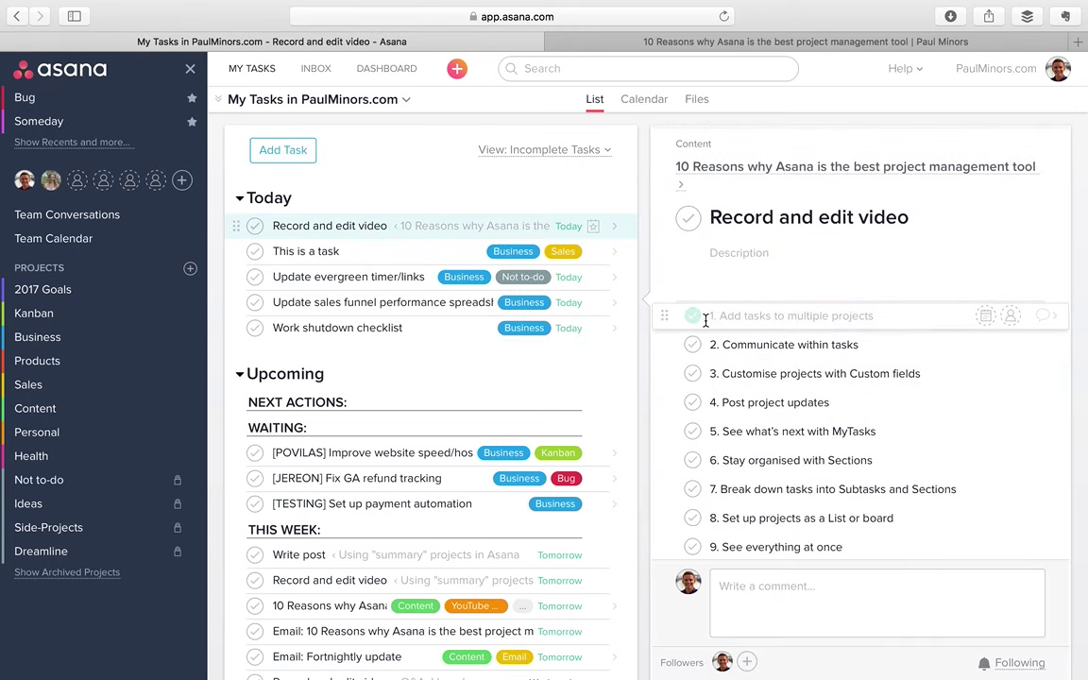
# - Examine the remaining subtasks and activity history of "Record and edit video" and activate its comment field
pyautogui.scroll(-2, 766, 296)
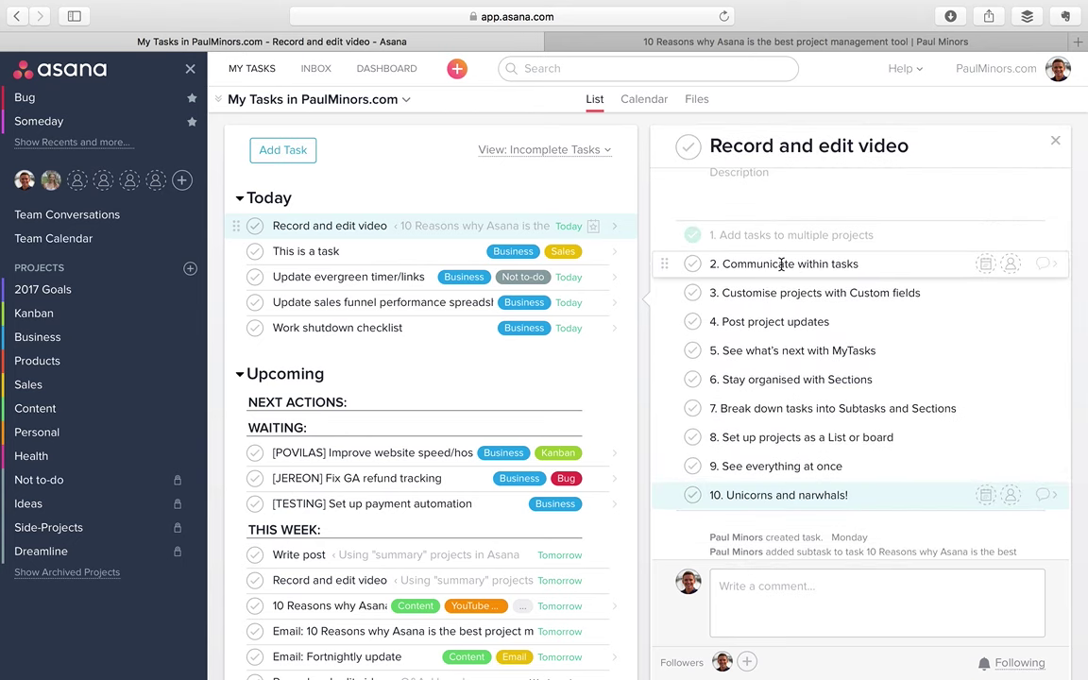
pyautogui.scroll(-3, 795, 434)
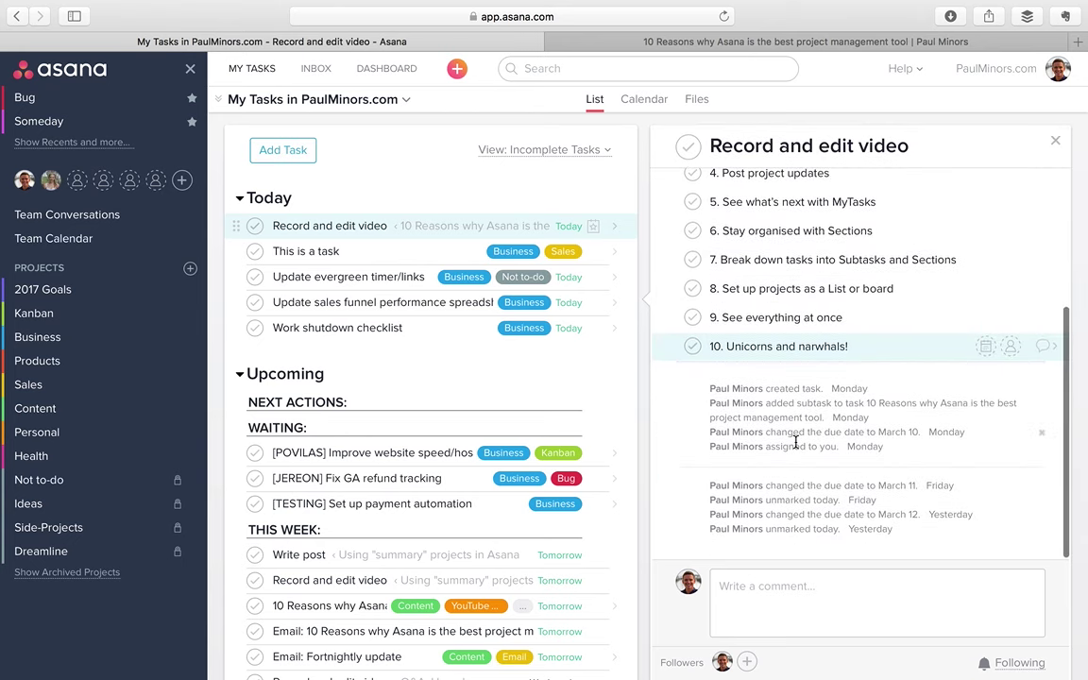
pyautogui.scroll(6, 793, 440)
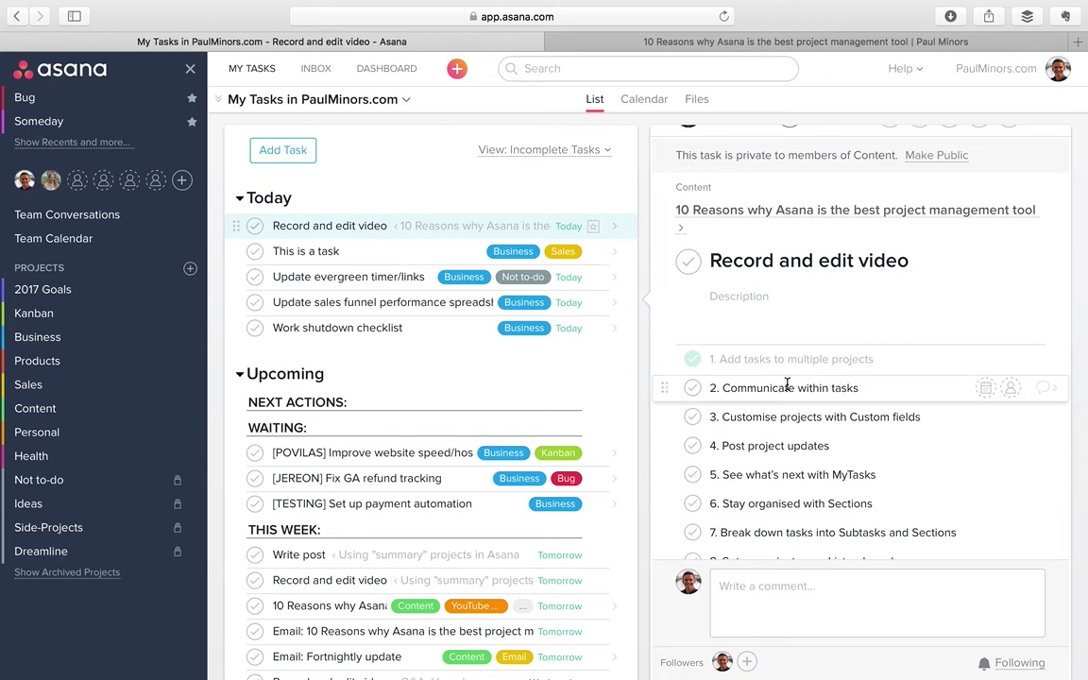
pyautogui.scroll(-5, 780, 380)
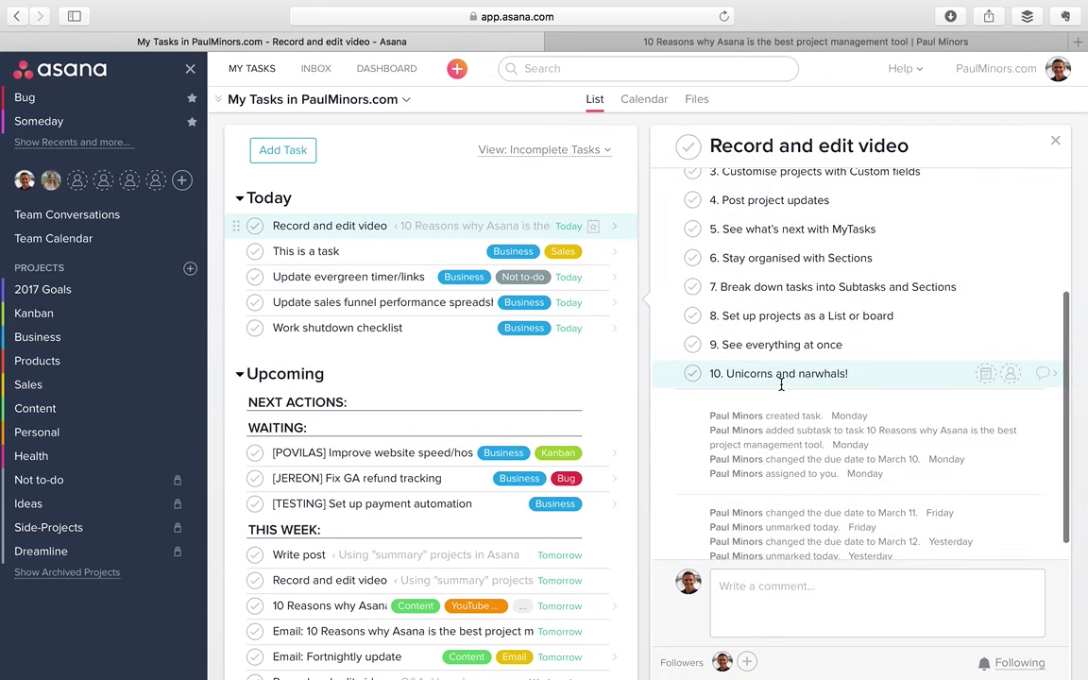
pyautogui.click(804, 614)
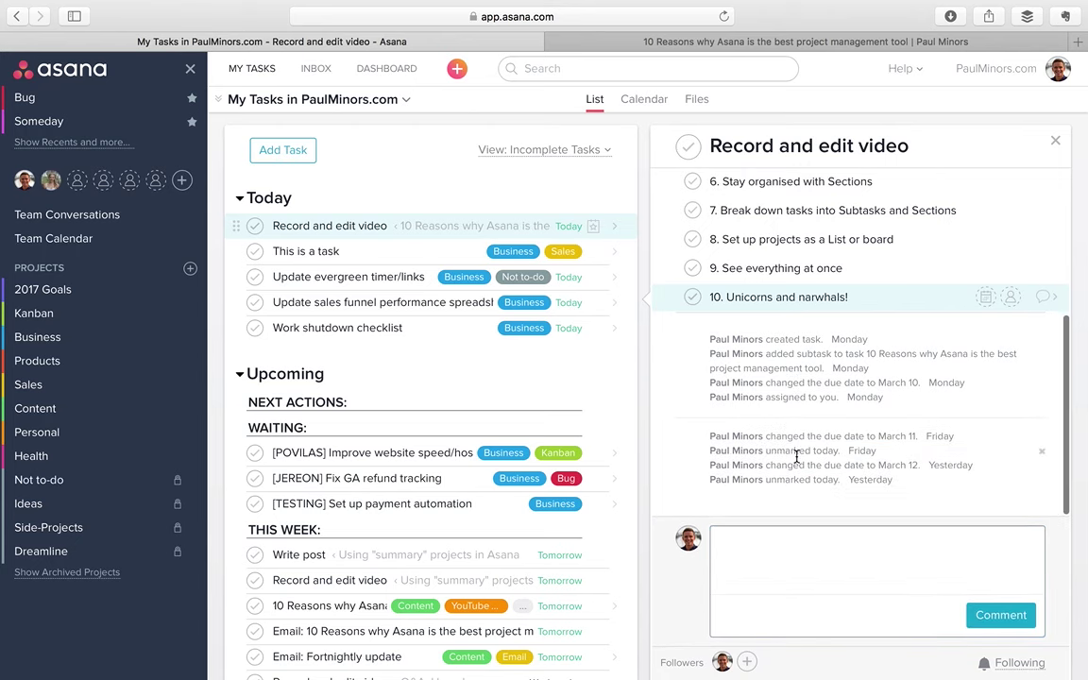
pyautogui.scroll(1, 796, 453)
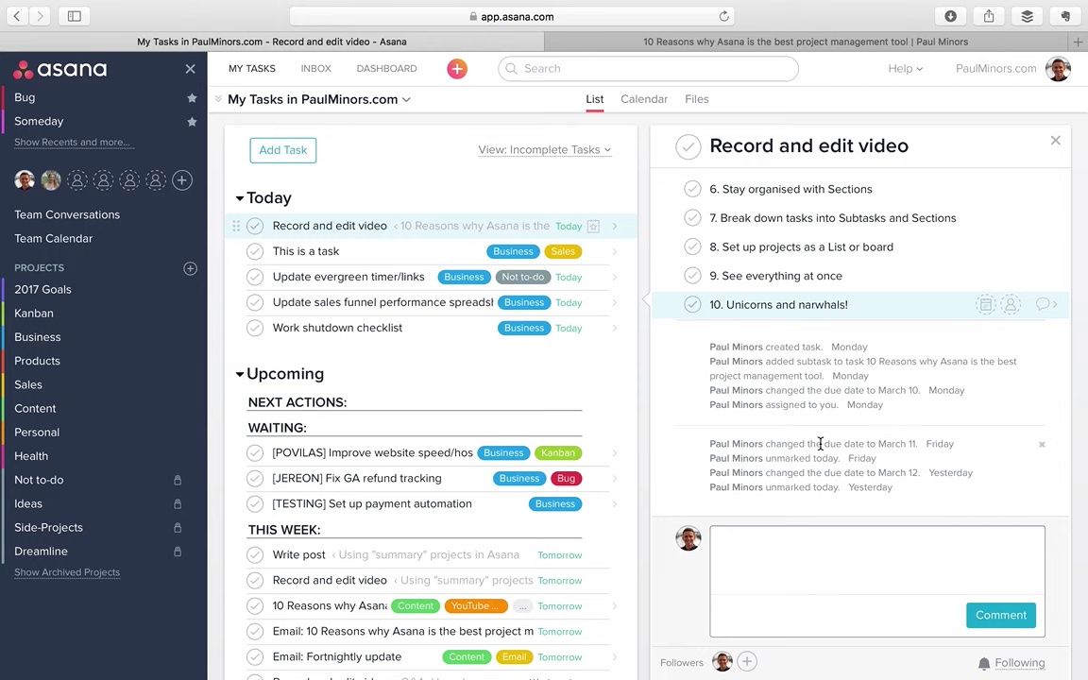
pyautogui.scroll(5, 761, 361)
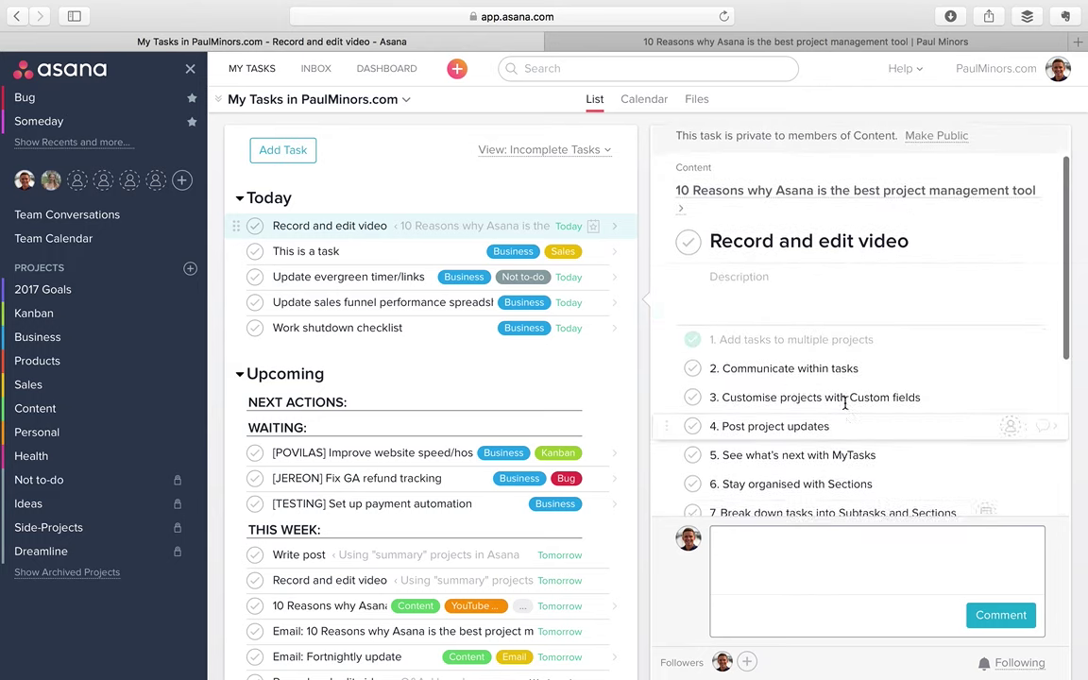
# - Post the comment "Write a comment" on the "Record and edit video" task
pyautogui.scroll(2, 761, 195)
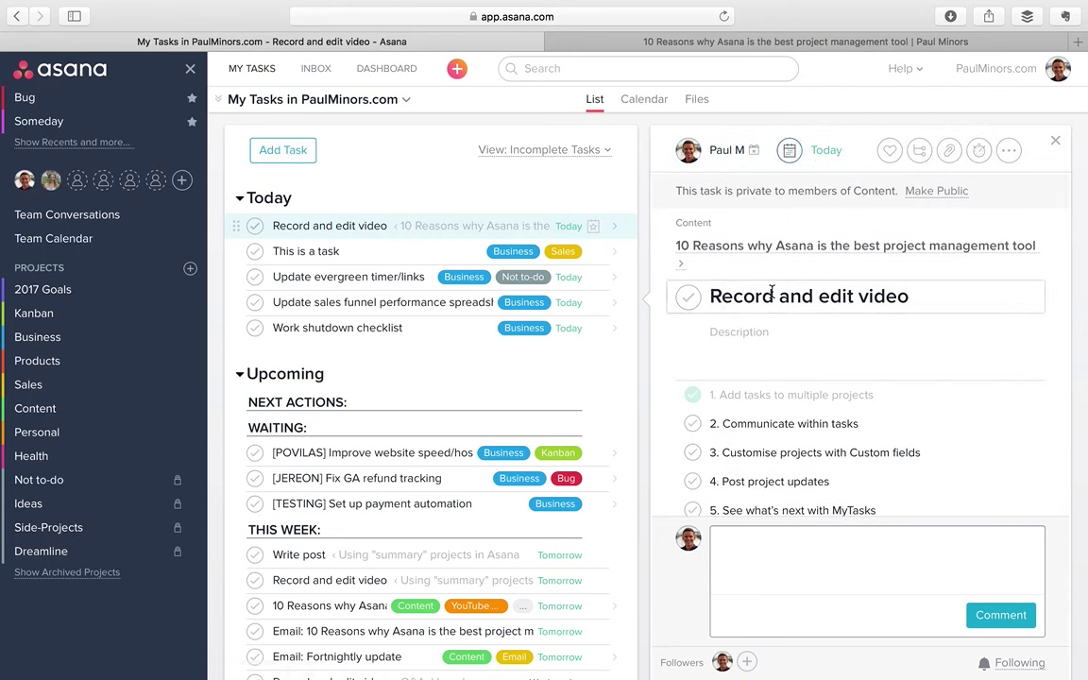
pyautogui.scroll(-5, 771, 292)
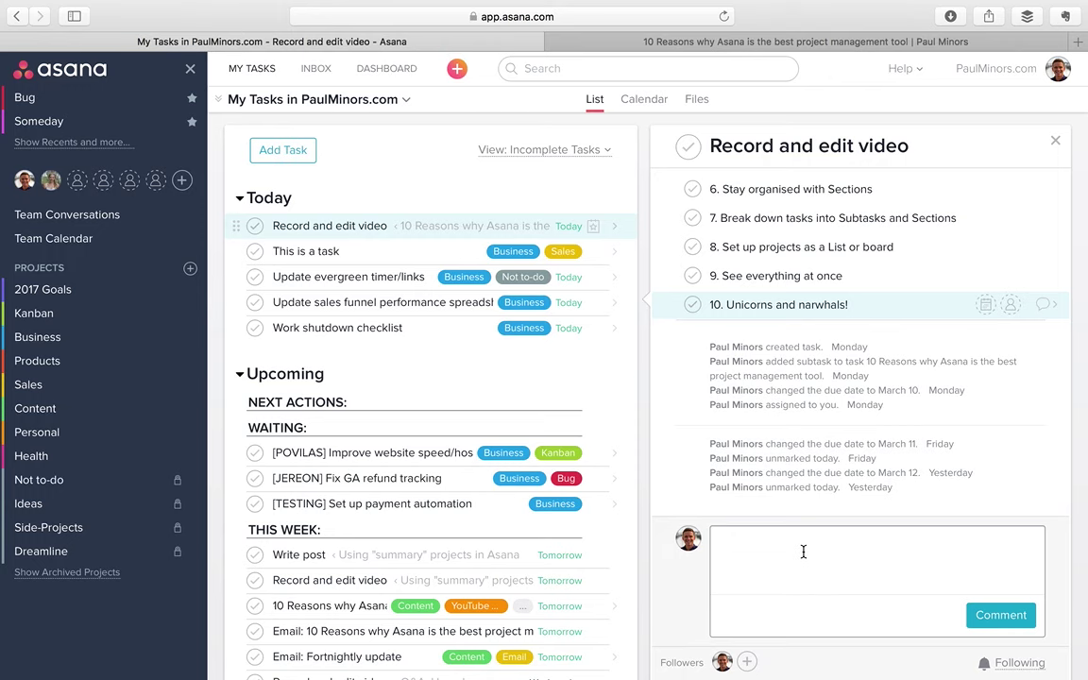
pyautogui.write('Write a comment')
pyautogui.click(998, 615)
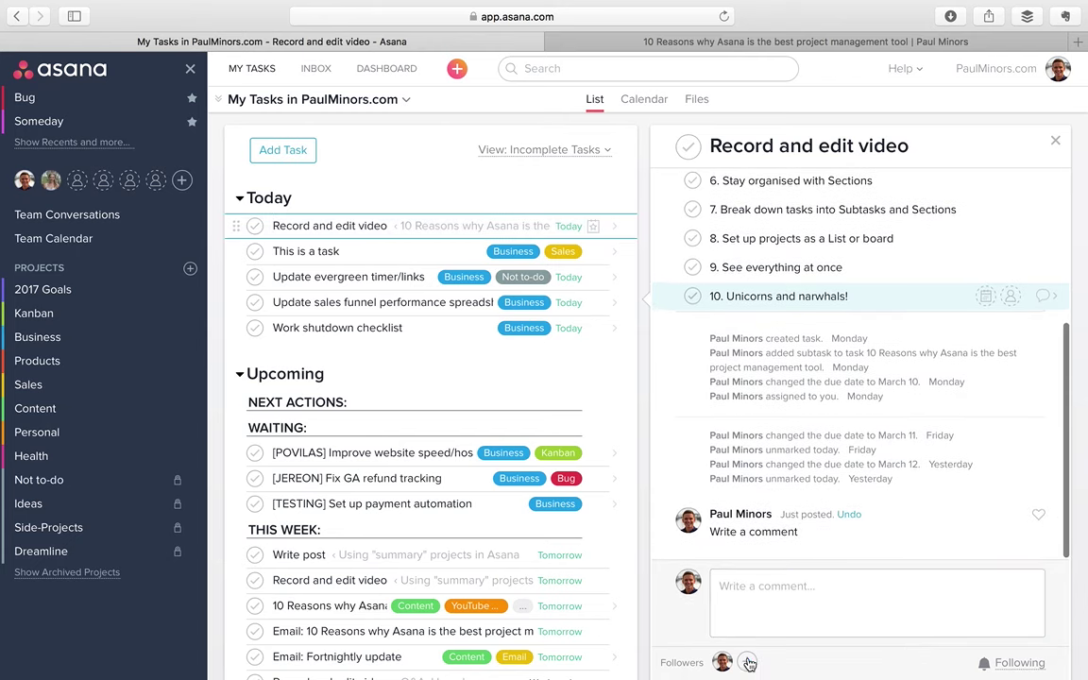
# - Post a second comment on "Record and edit video" that mentions the other team member
pyautogui.click(749, 571)
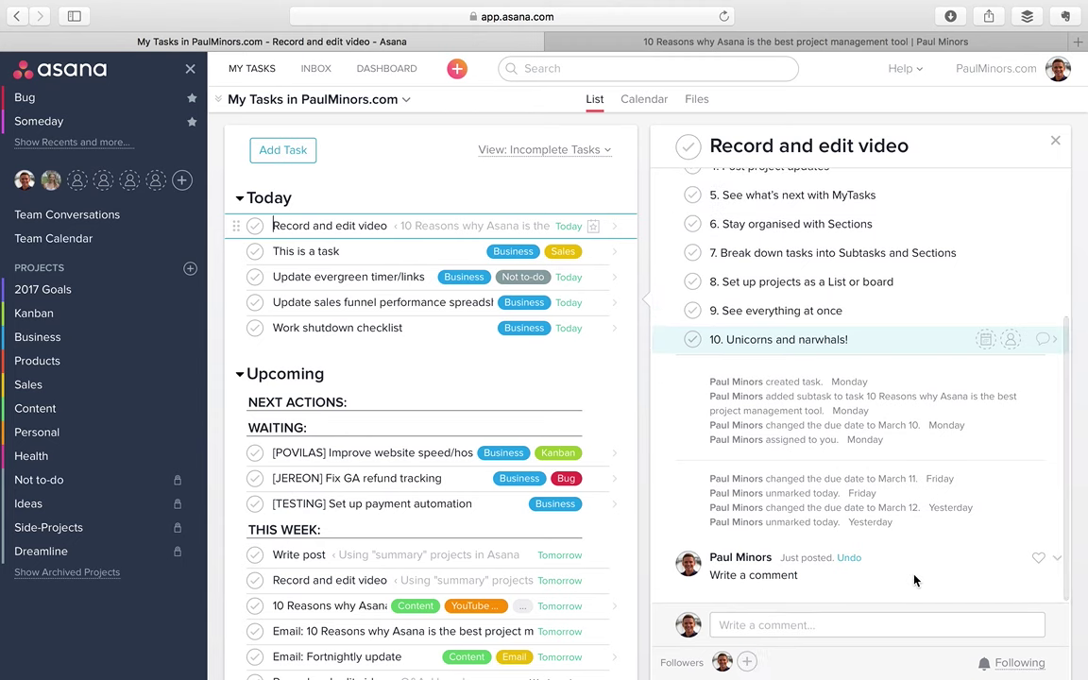
pyautogui.click(972, 621)
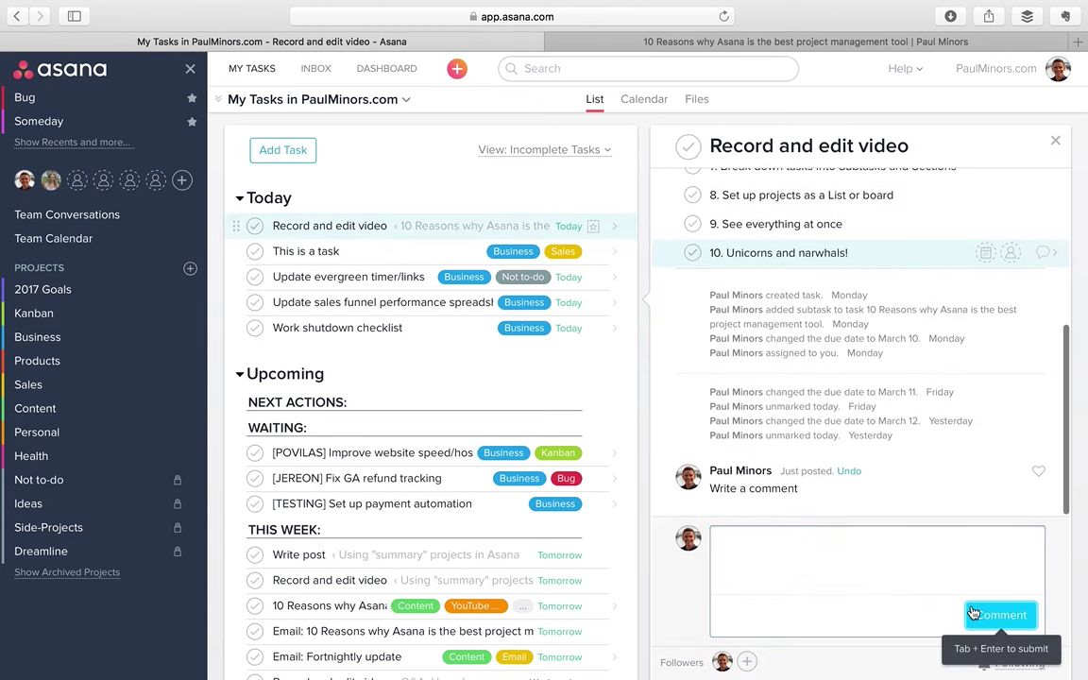
pyautogui.write('@hayley')
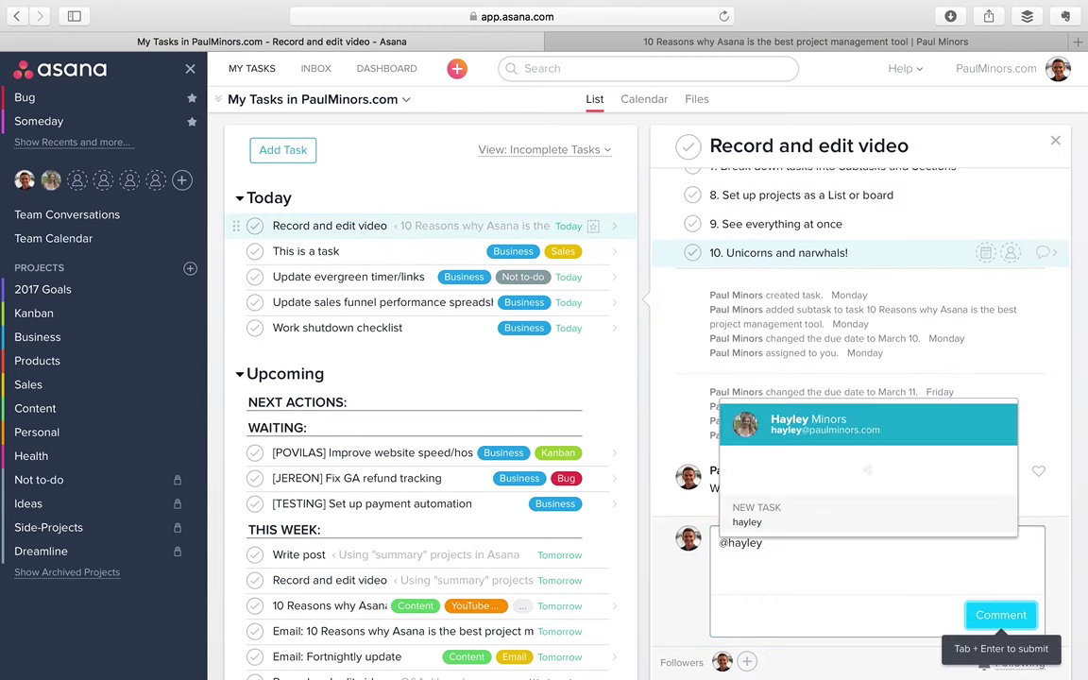
pyautogui.press('Return')
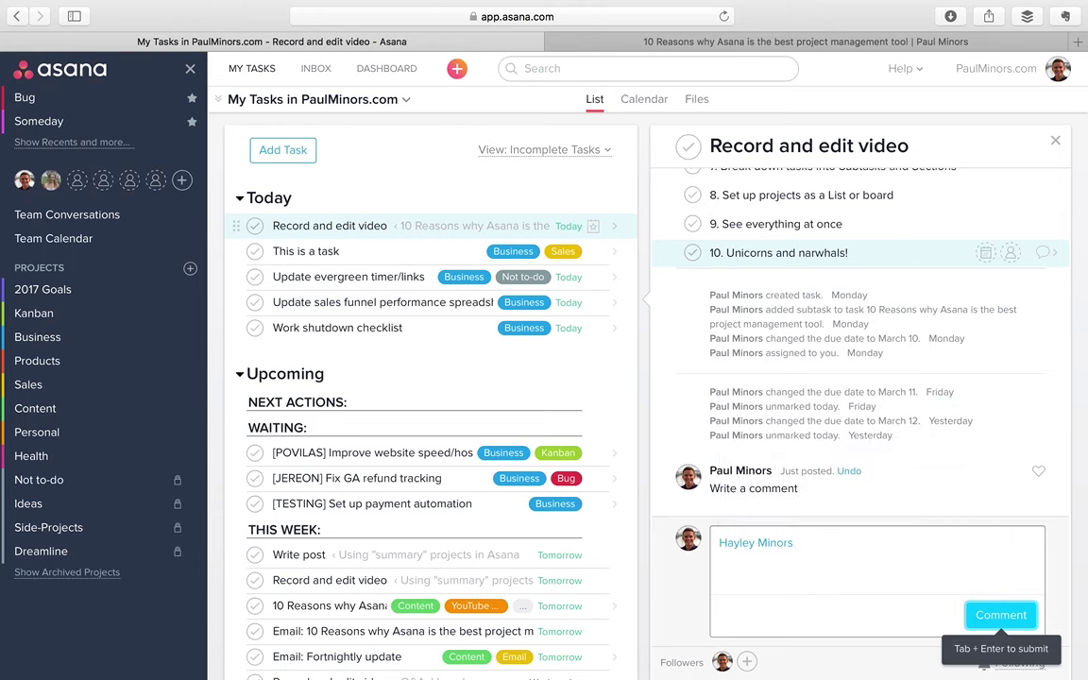
pyautogui.press('Return')
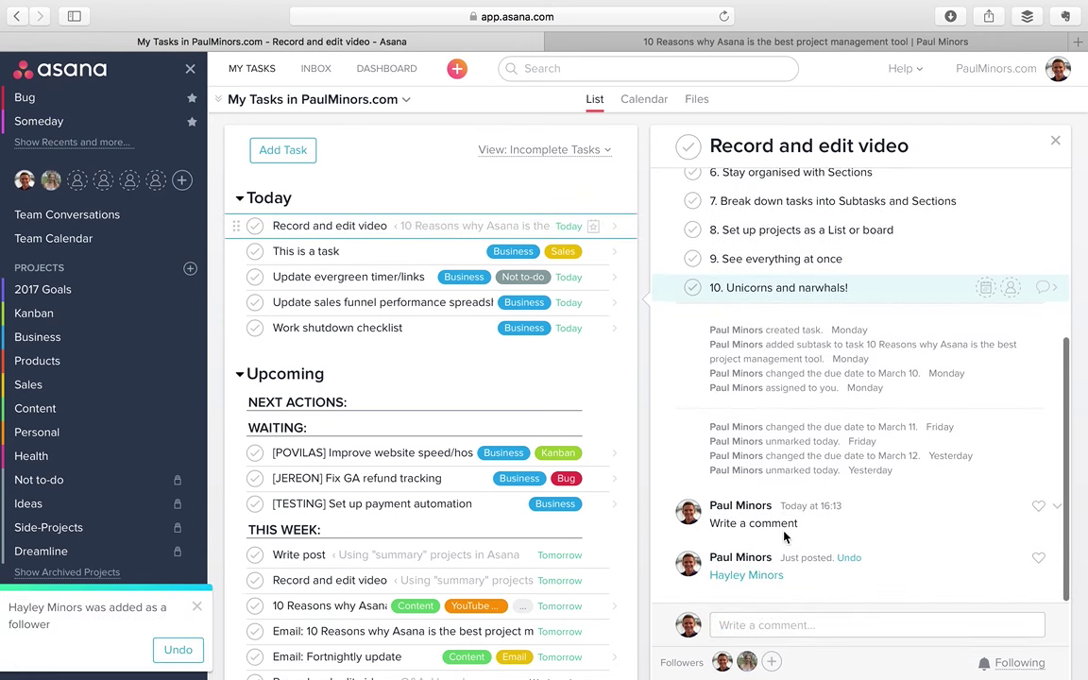
# - Mark the subtask "2. Communicate within tasks" as complete and select "3. Customise projects with Custom fields"
pyautogui.scroll(5, 781, 426)
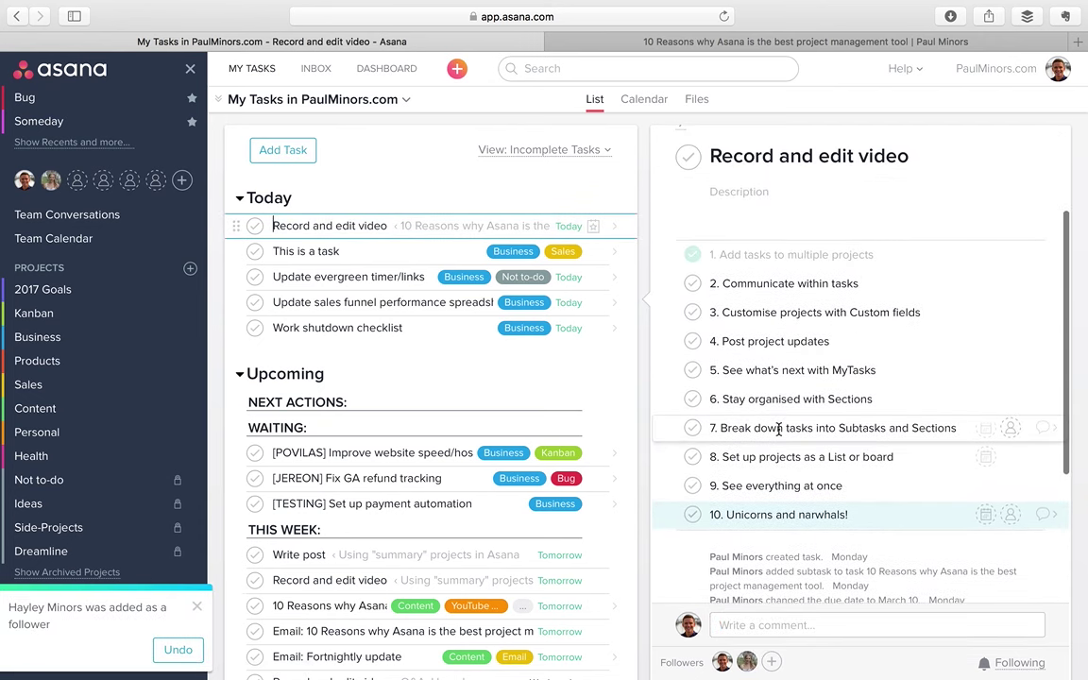
pyautogui.scroll(-5, 780, 428)
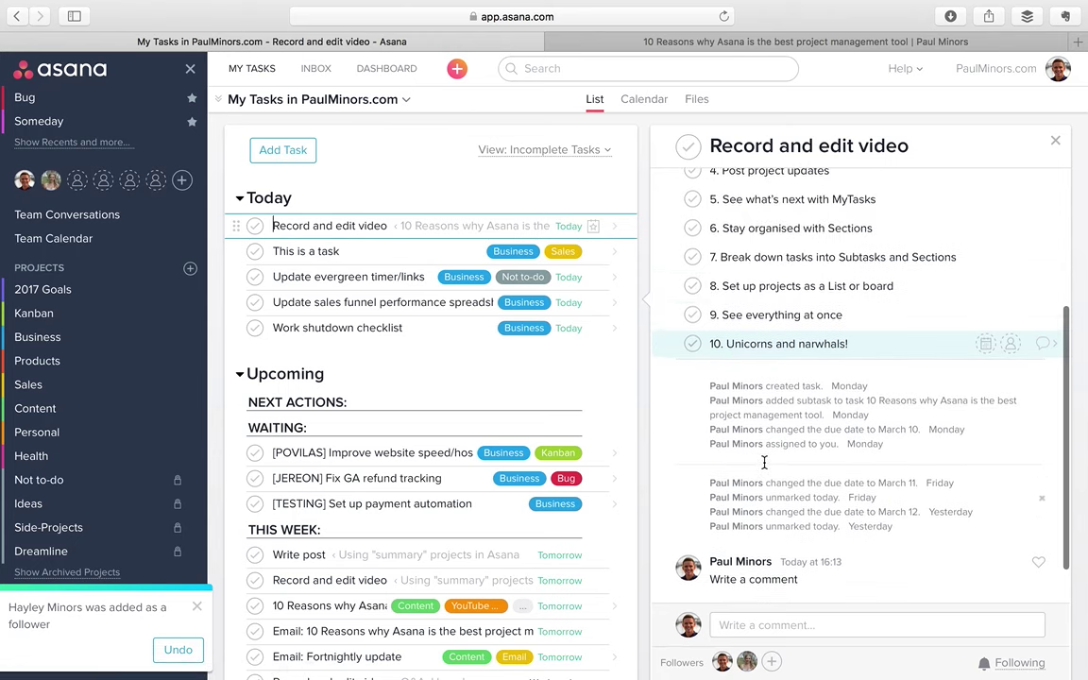
pyautogui.scroll(4, 764, 462)
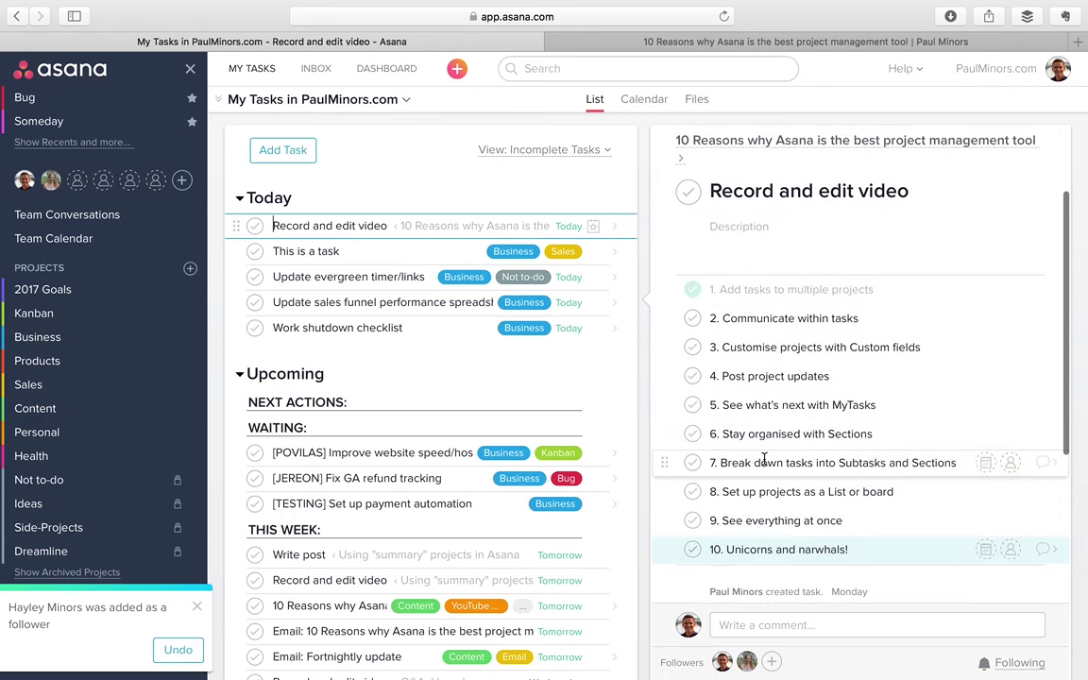
pyautogui.scroll(-2, 764, 460)
pyautogui.click(694, 274)
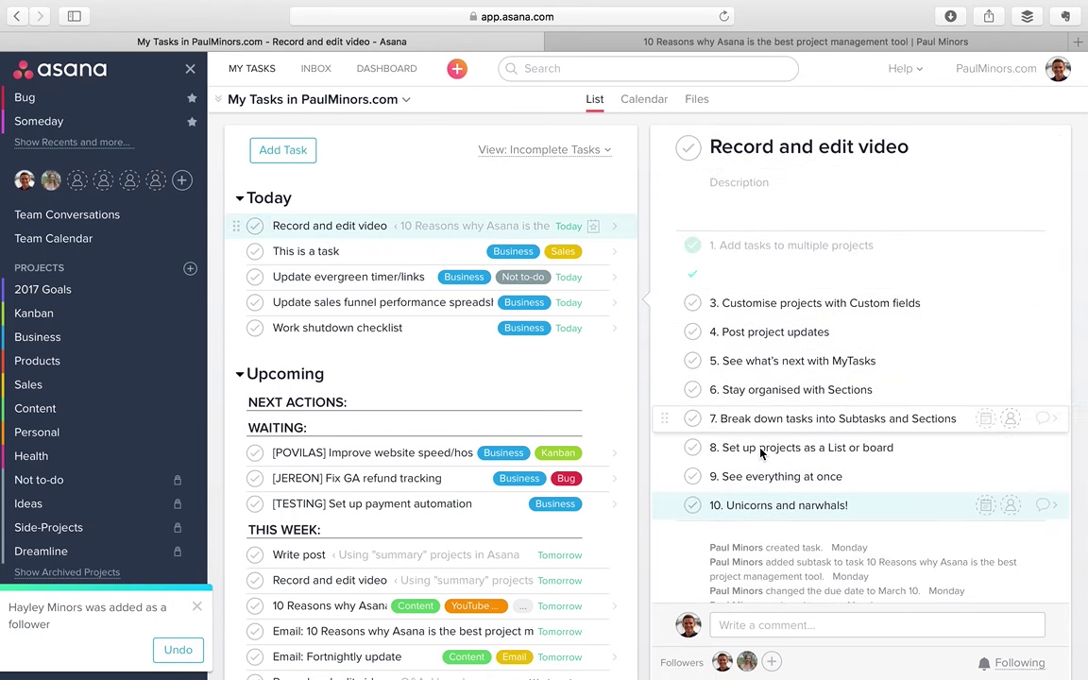
pyautogui.click(937, 305)
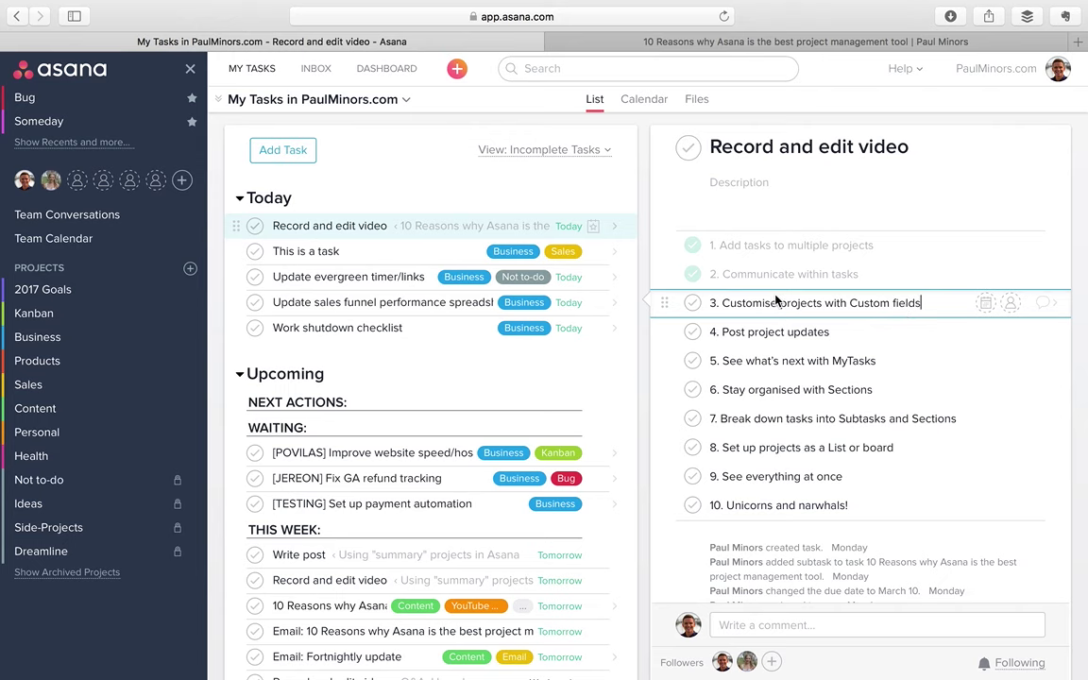
# - Open the Content project and inspect the Status field of "10 Reasons why Asana is the best project management tool"
pyautogui.click(43, 408)
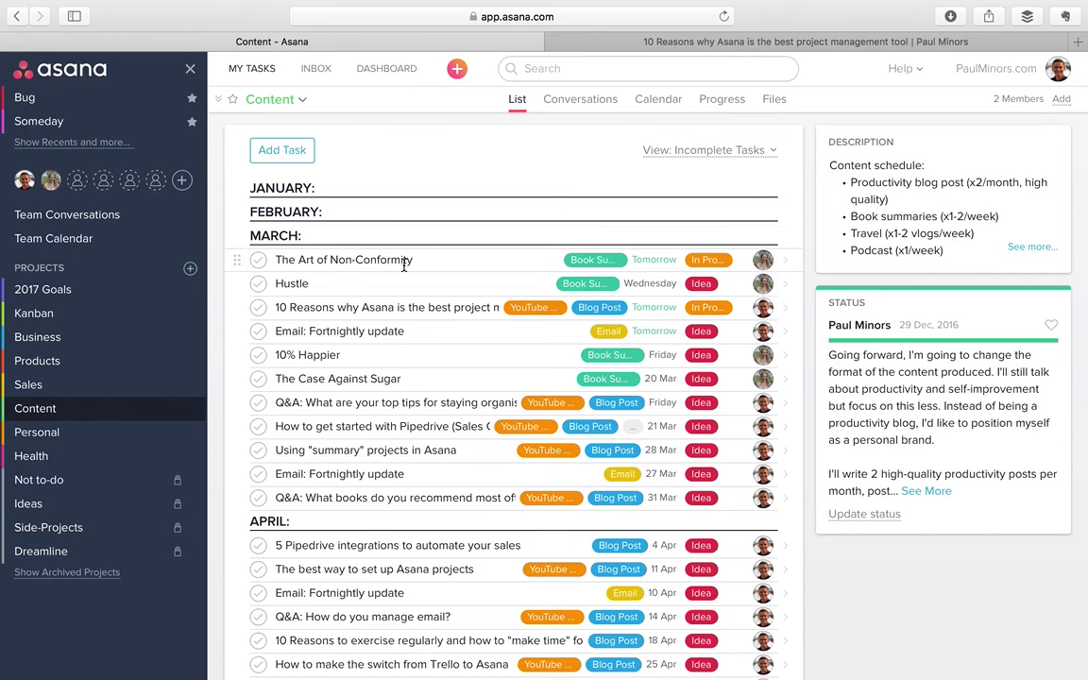
pyautogui.click(316, 308)
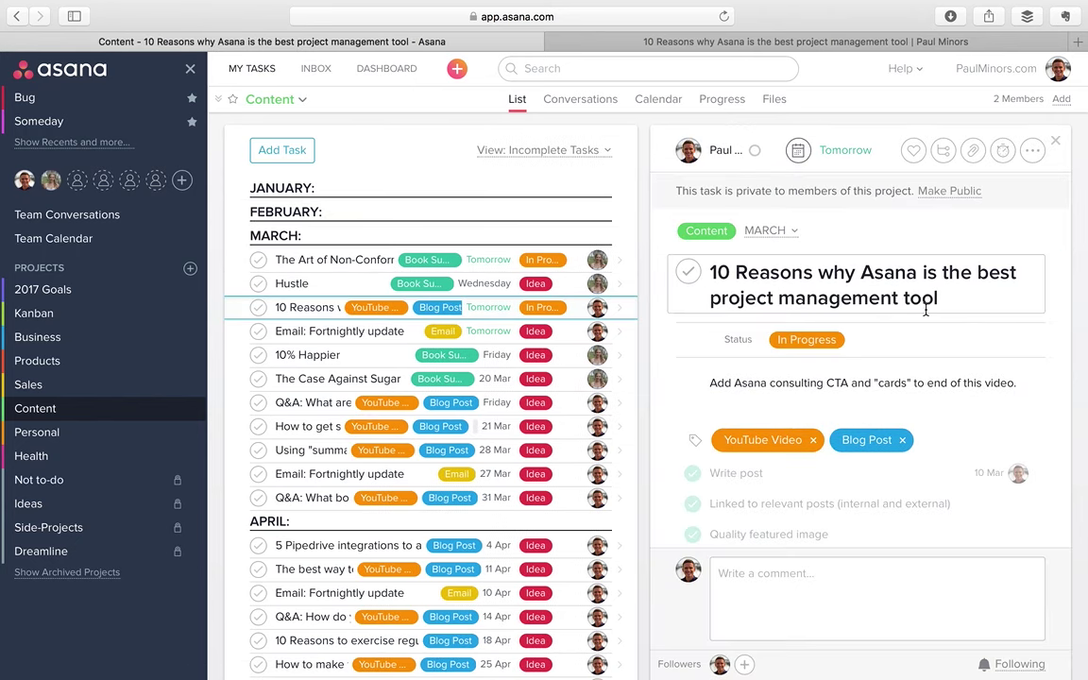
pyautogui.scroll(-2, 921, 293)
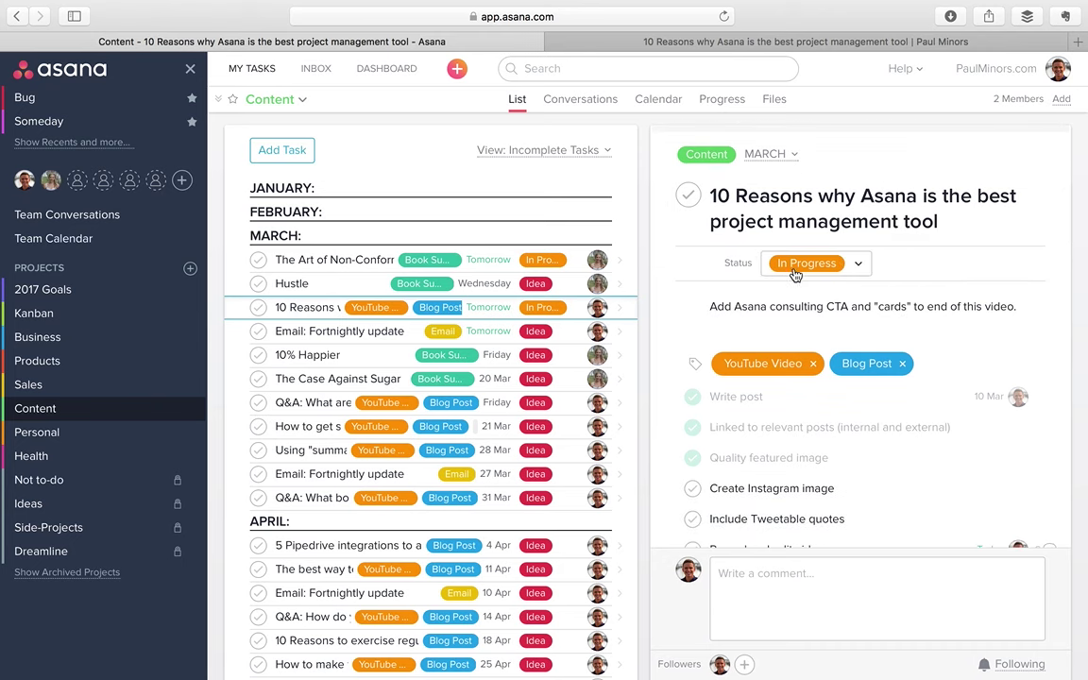
pyautogui.scroll(2, 791, 275)
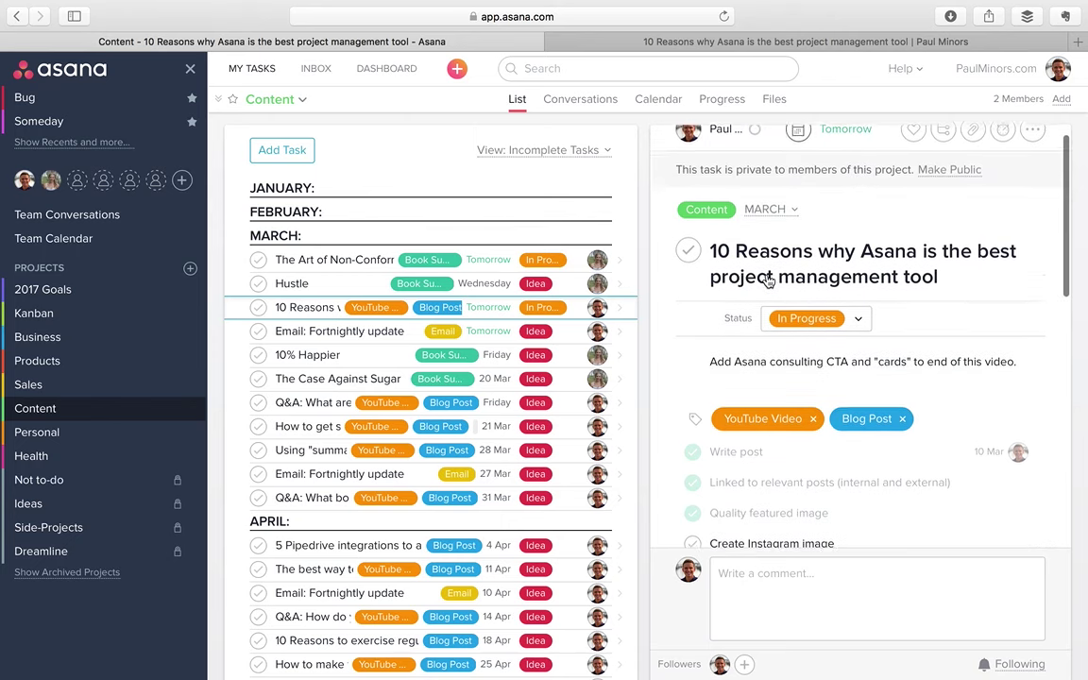
# - Open the Content project's custom field management and review the Status field's drop-down options without changing them
pyautogui.click(303, 100)
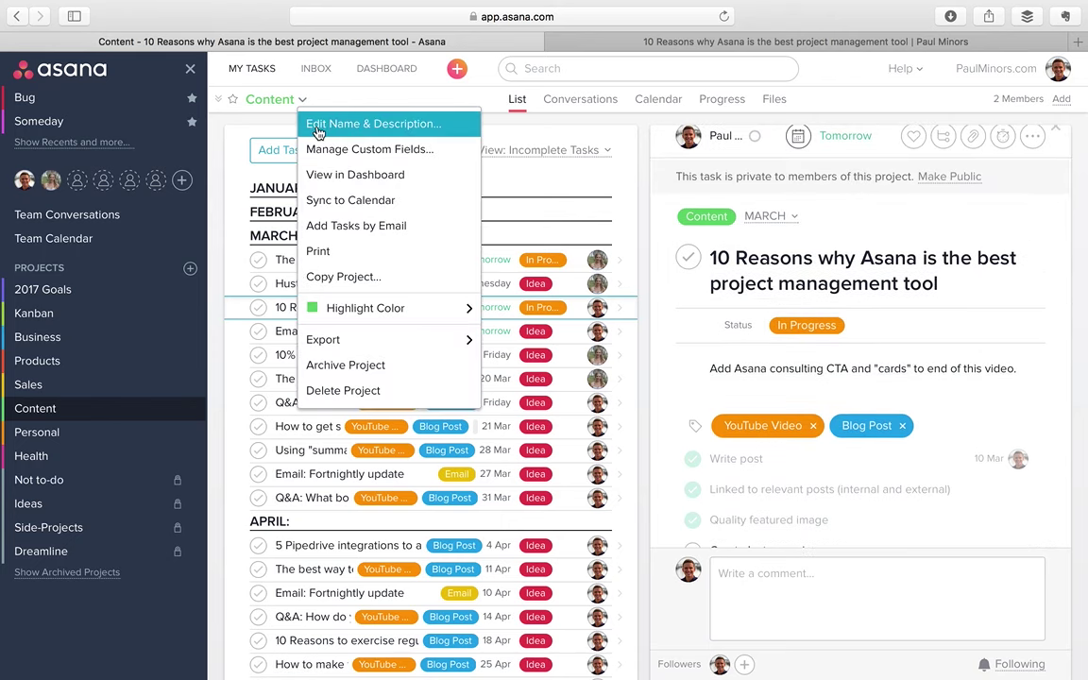
pyautogui.click(317, 150)
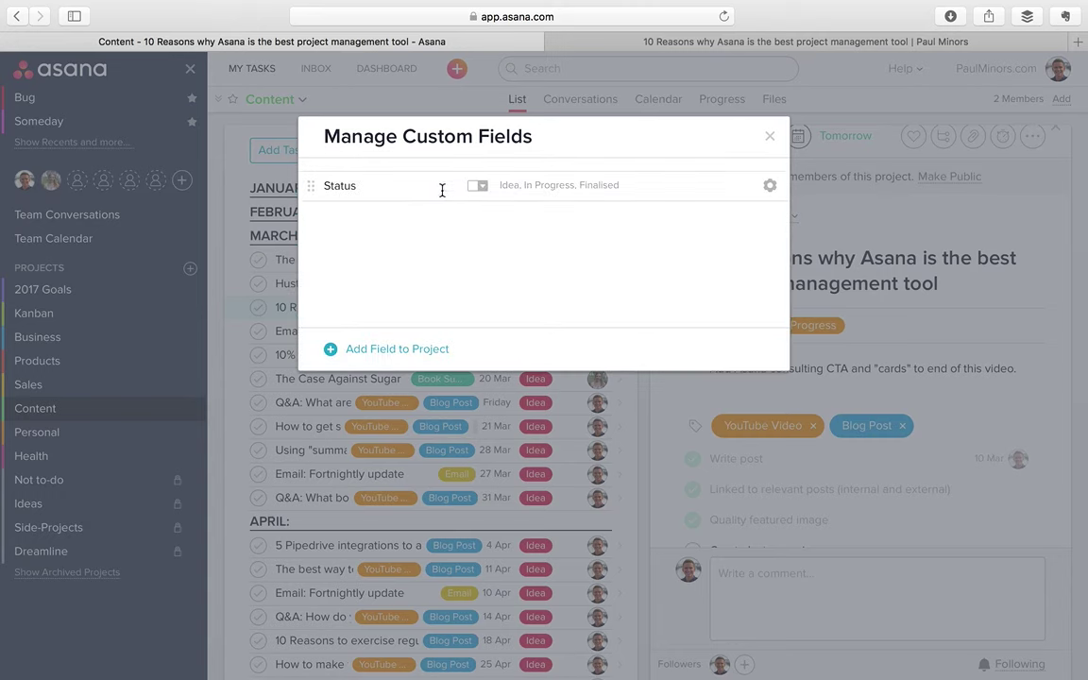
pyautogui.click(769, 186)
pyautogui.click(789, 215)
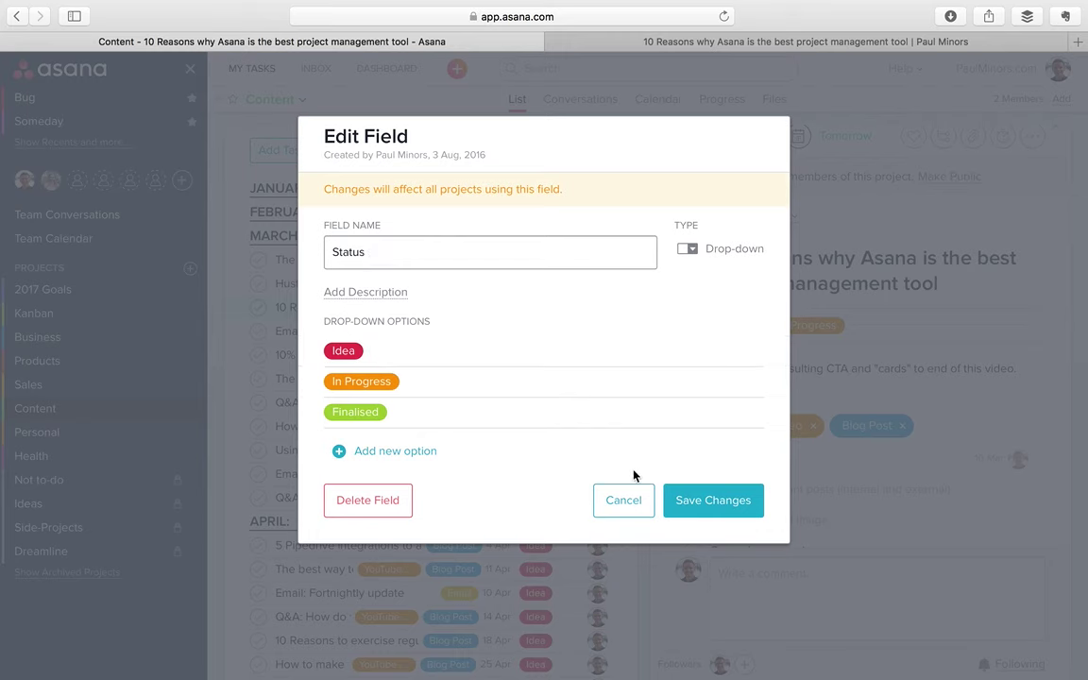
pyautogui.click(623, 501)
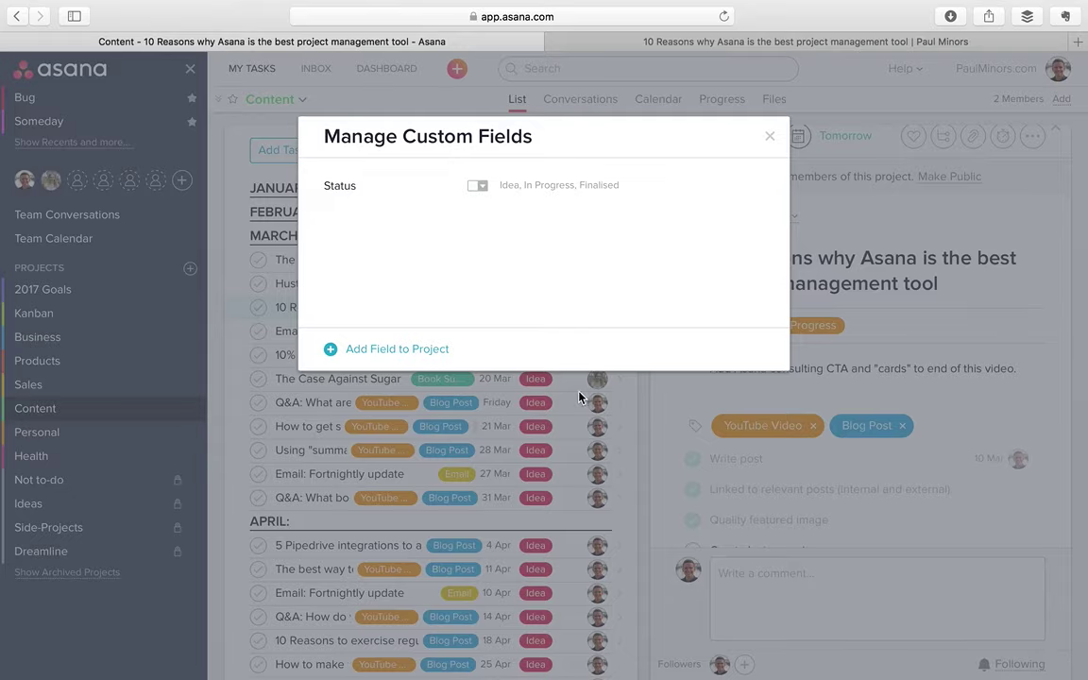
# - Review the existing fields that can be added and the types available for a new custom field, without creating one
pyautogui.click(419, 344)
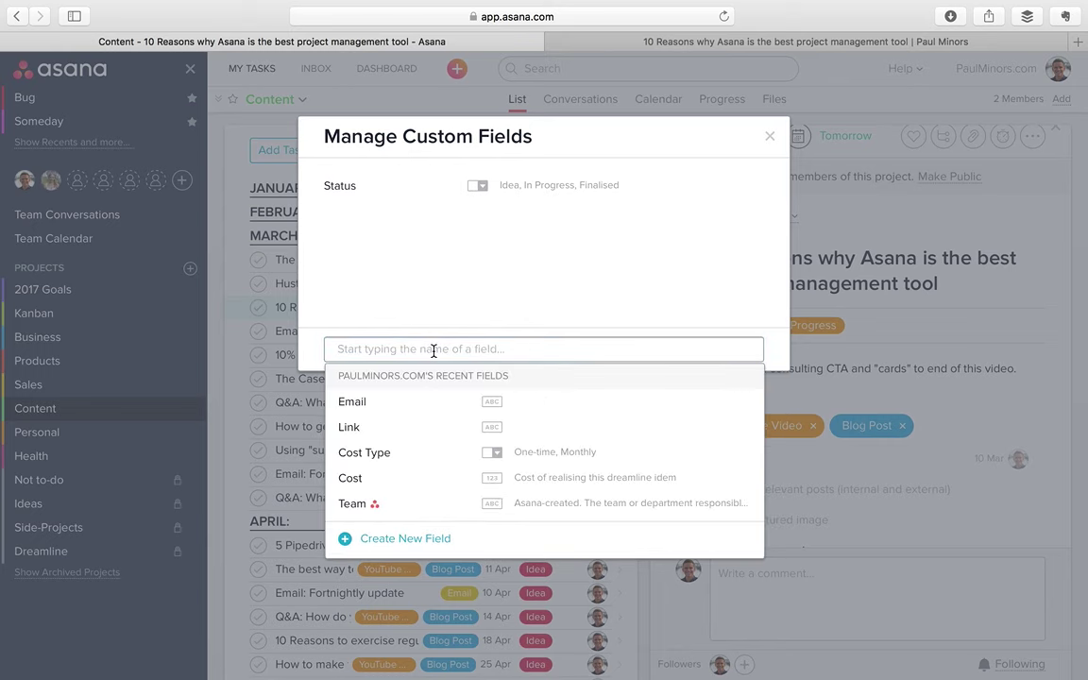
pyautogui.click(422, 541)
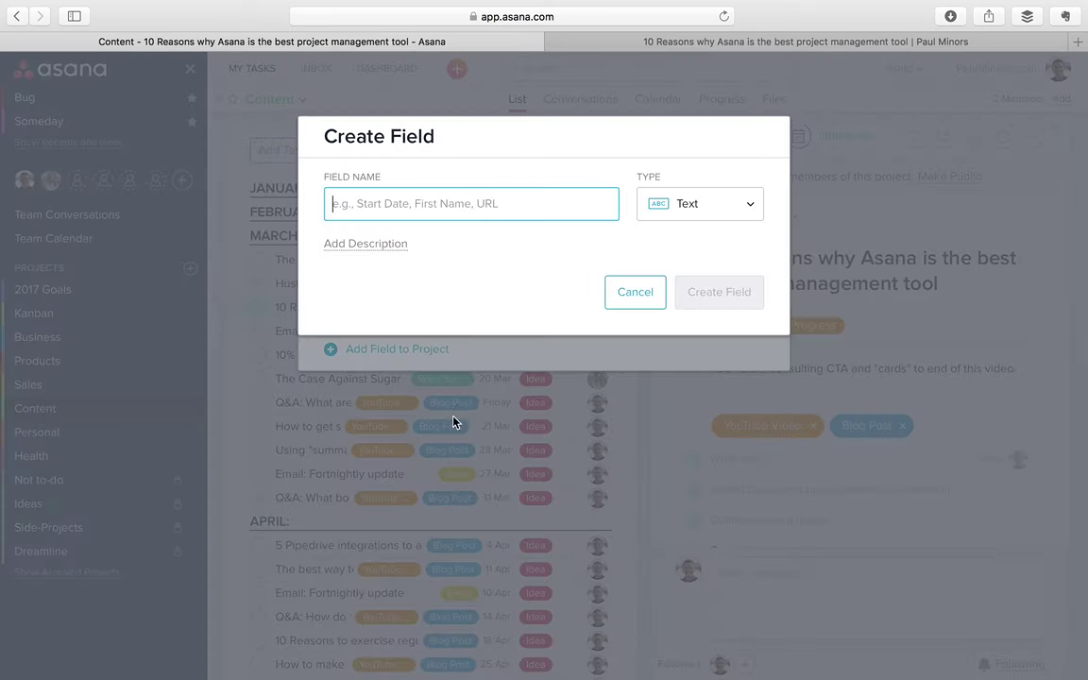
pyautogui.click(734, 214)
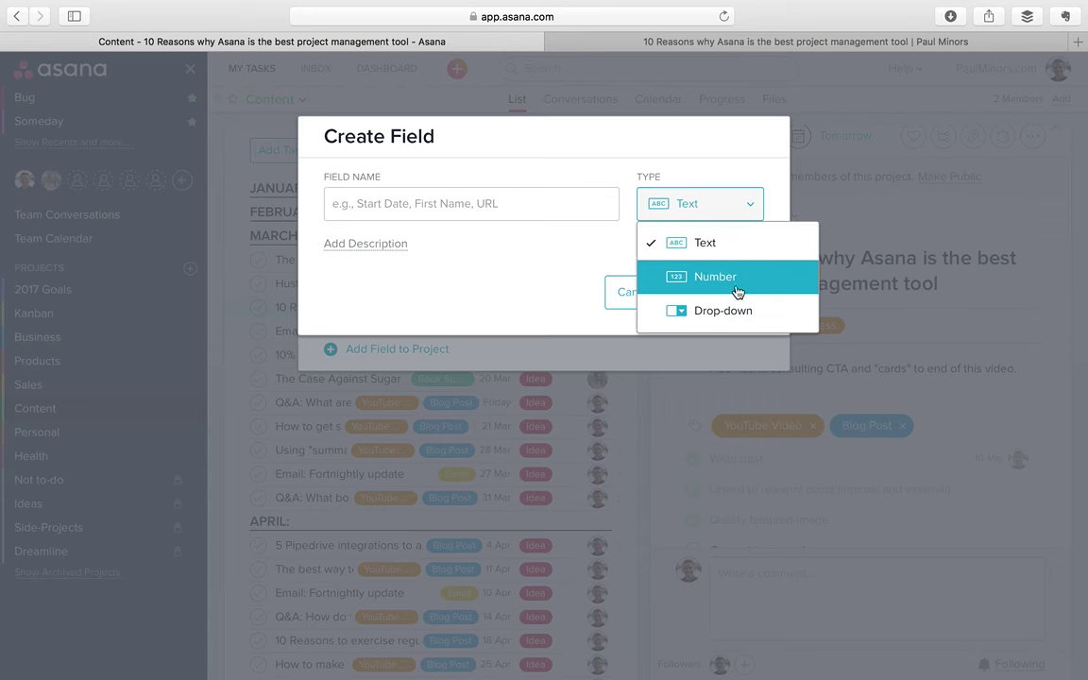
pyautogui.click(630, 293)
pyautogui.click(638, 294)
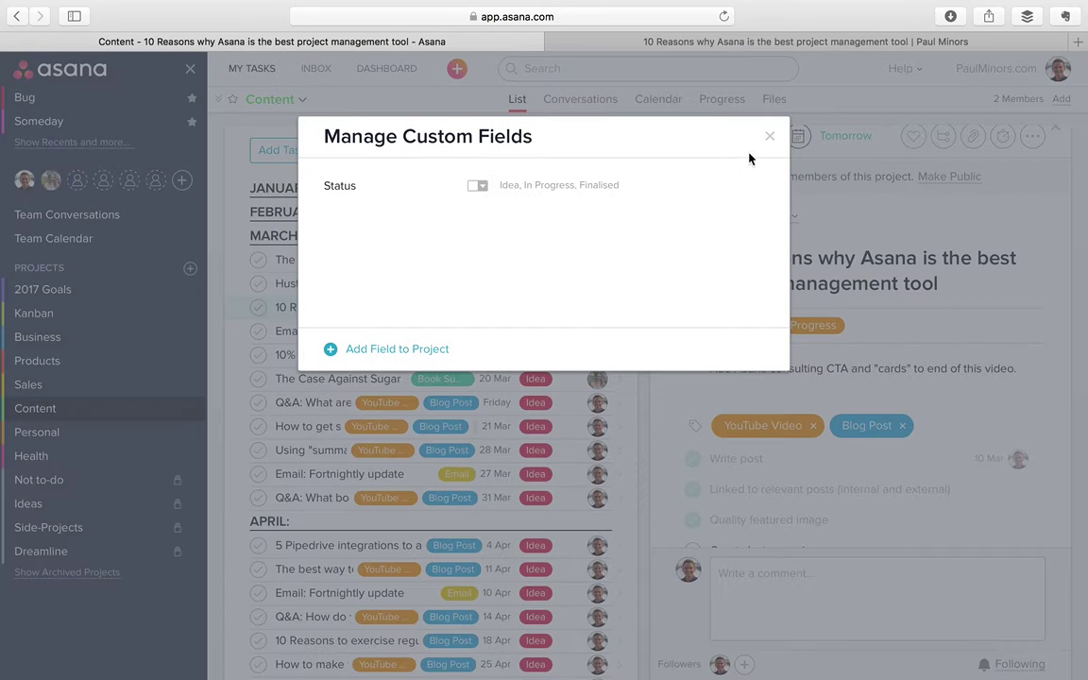
# - Leave custom field management and view the Status choices on the "10 Reasons why Asana is the best project management tool" task
pyautogui.click(769, 137)
pyautogui.click(798, 326)
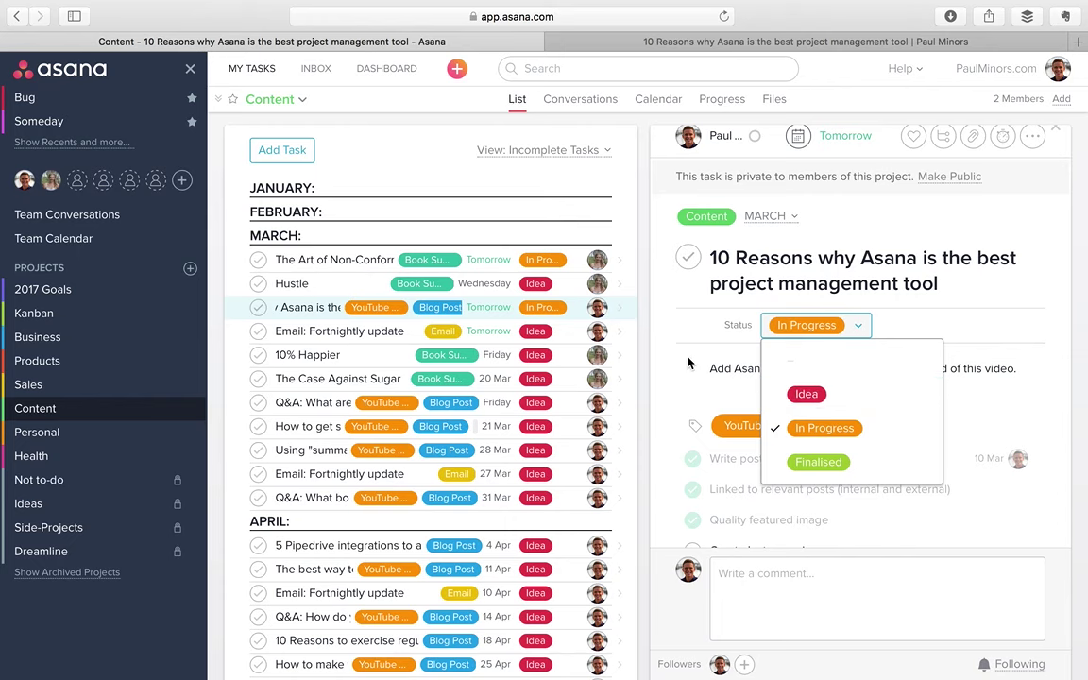
pyautogui.moveTo(616, 323); pyautogui.dragTo(43, 312)
# - In the Business project, view the combined Hours to Complete of the sales funnel spreadsheet, work shutdown checklist and evergreen timer/links tasks
pyautogui.click(42, 336)
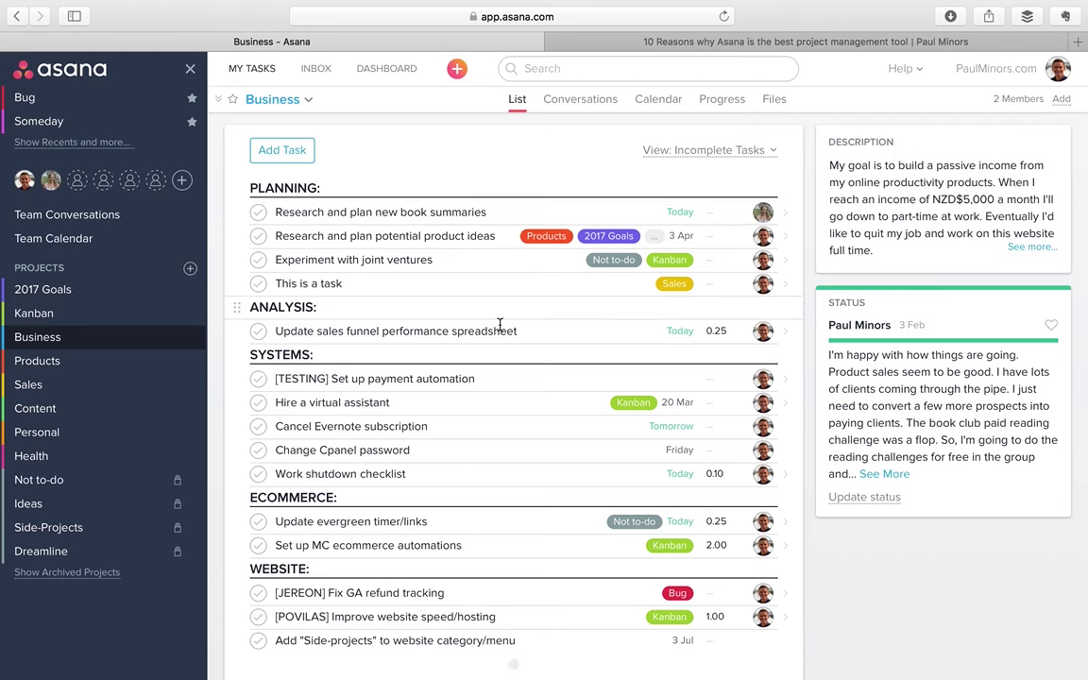
pyautogui.click(469, 330)
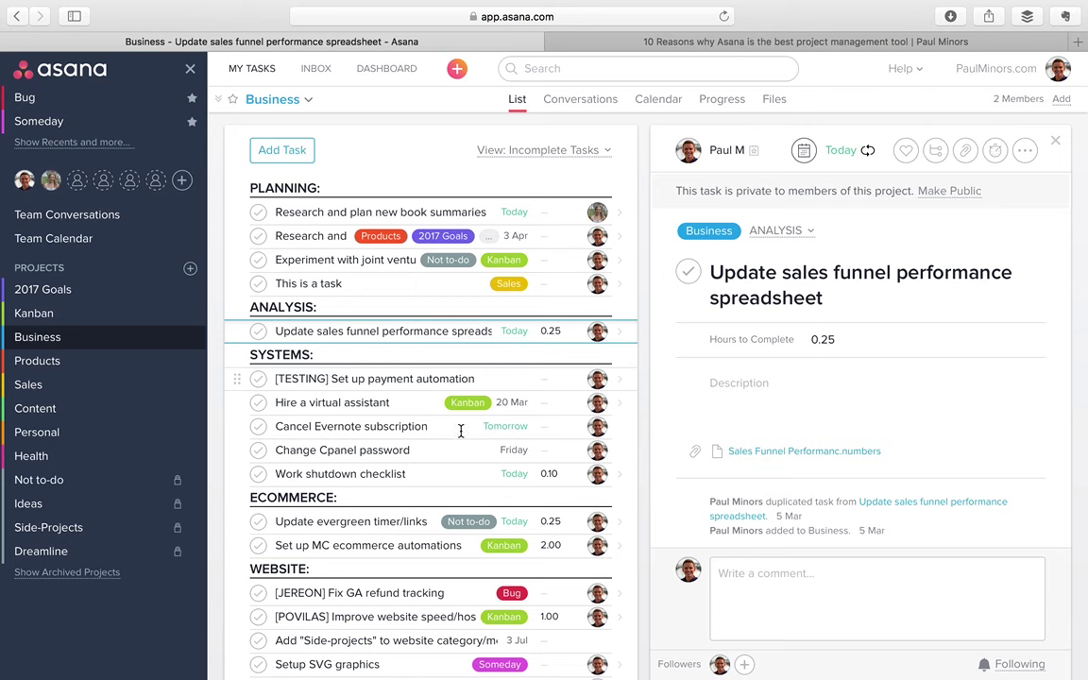
pyautogui.keyDown('super'); pyautogui.click(404, 472); pyautogui.keyUp('super')
pyautogui.keyDown('super'); pyautogui.click(435, 525); pyautogui.keyUp('super')
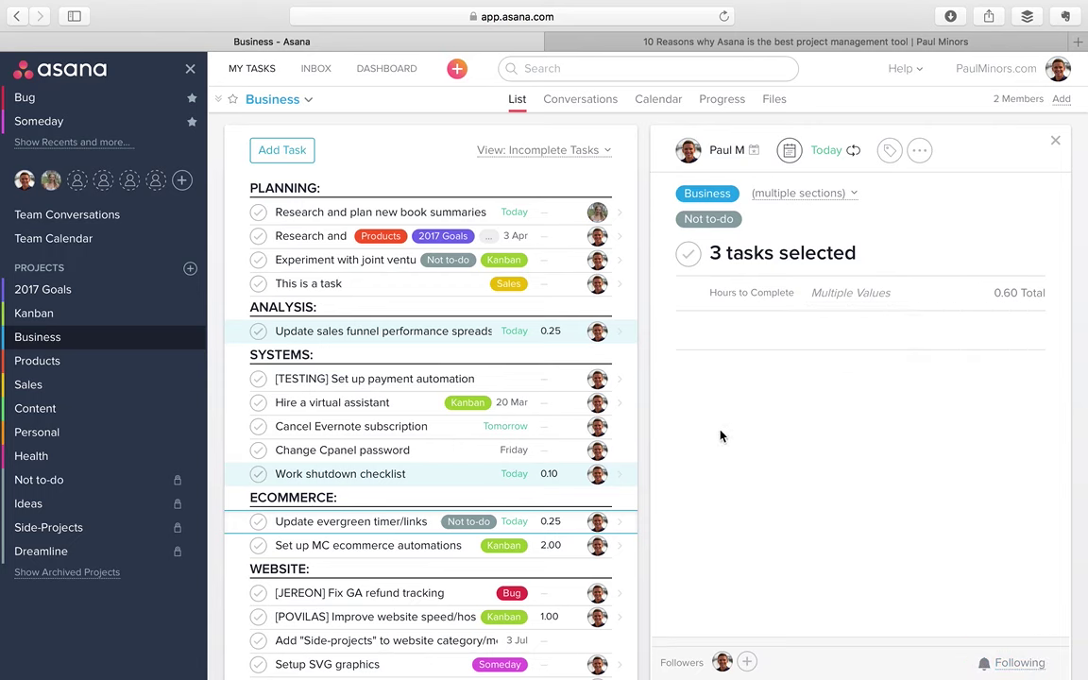
pyautogui.click(443, 332)
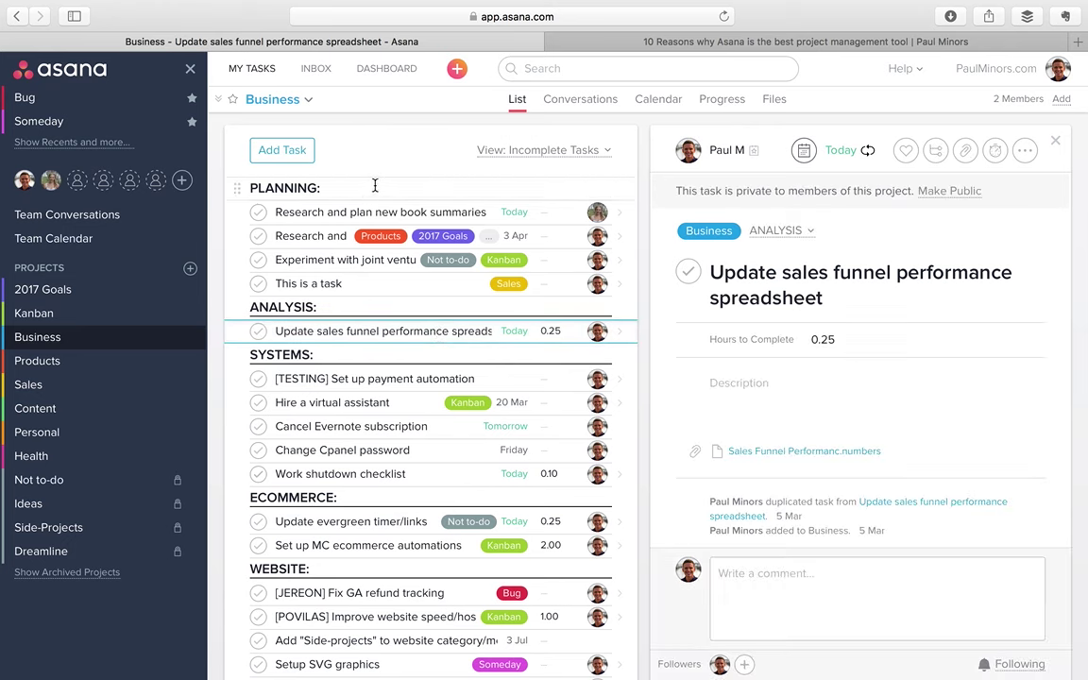
# - Return to My Tasks and mark the "Record and edit video" subtask "3. Customise projects with Custom fields" as complete
pyautogui.click(252, 68)
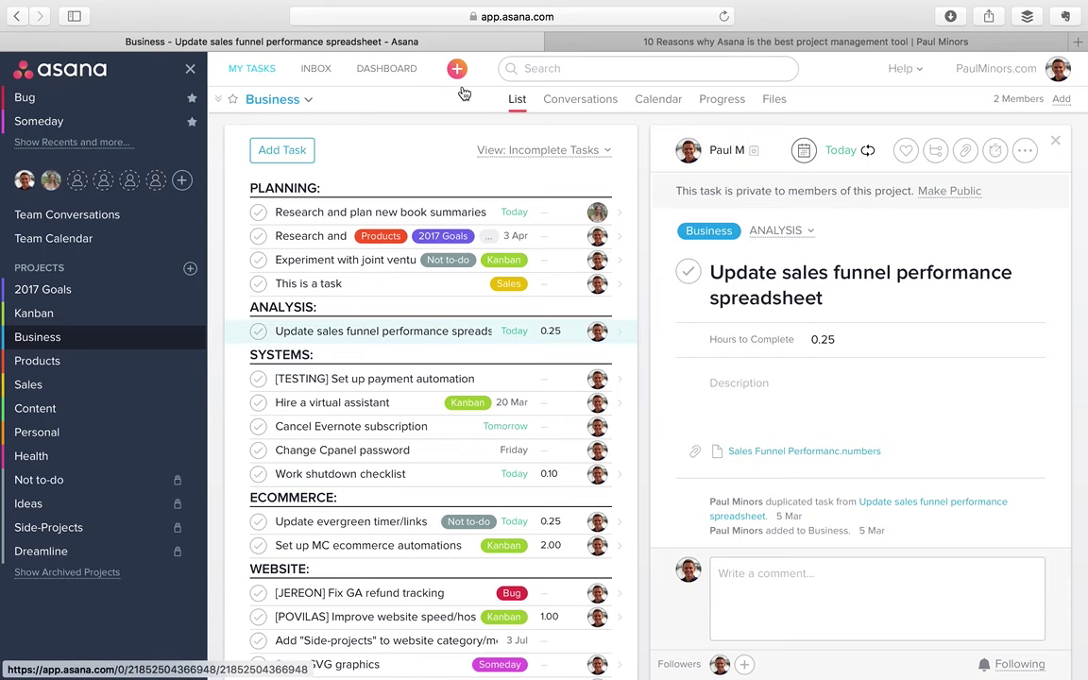
pyautogui.click(430, 253)
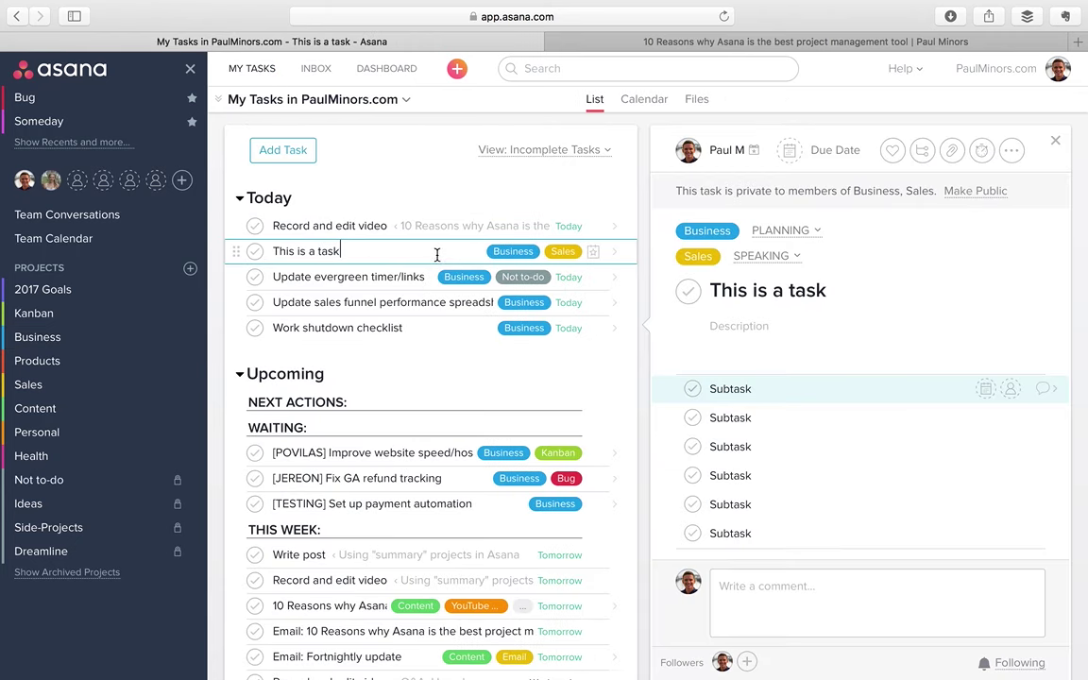
pyautogui.click(336, 226)
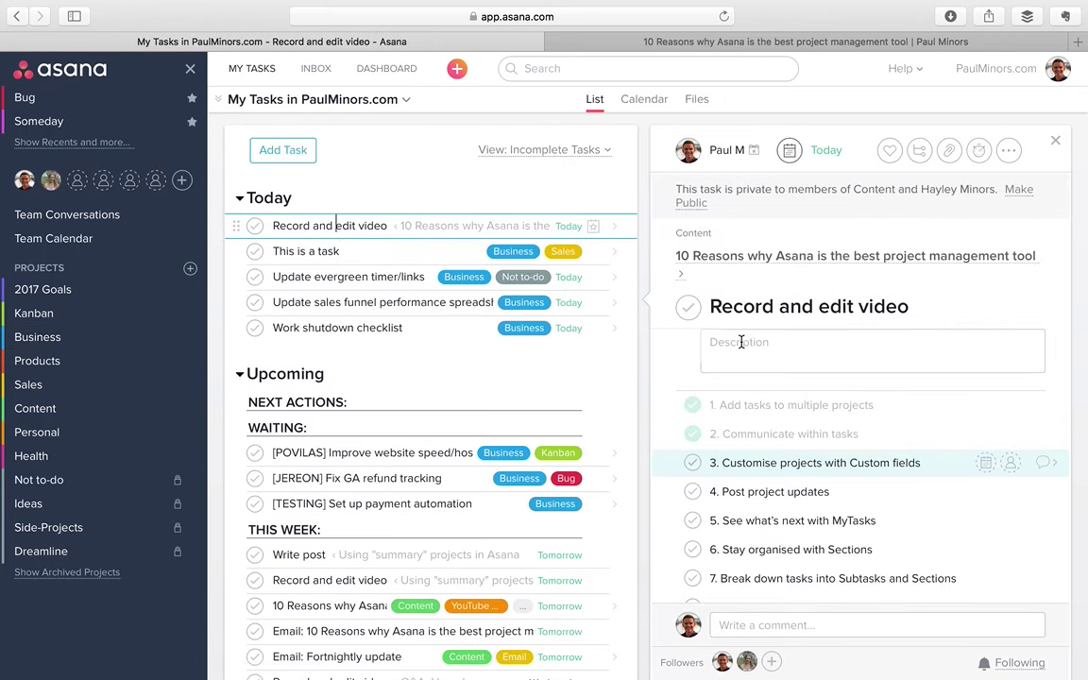
pyautogui.scroll(-4, 701, 349)
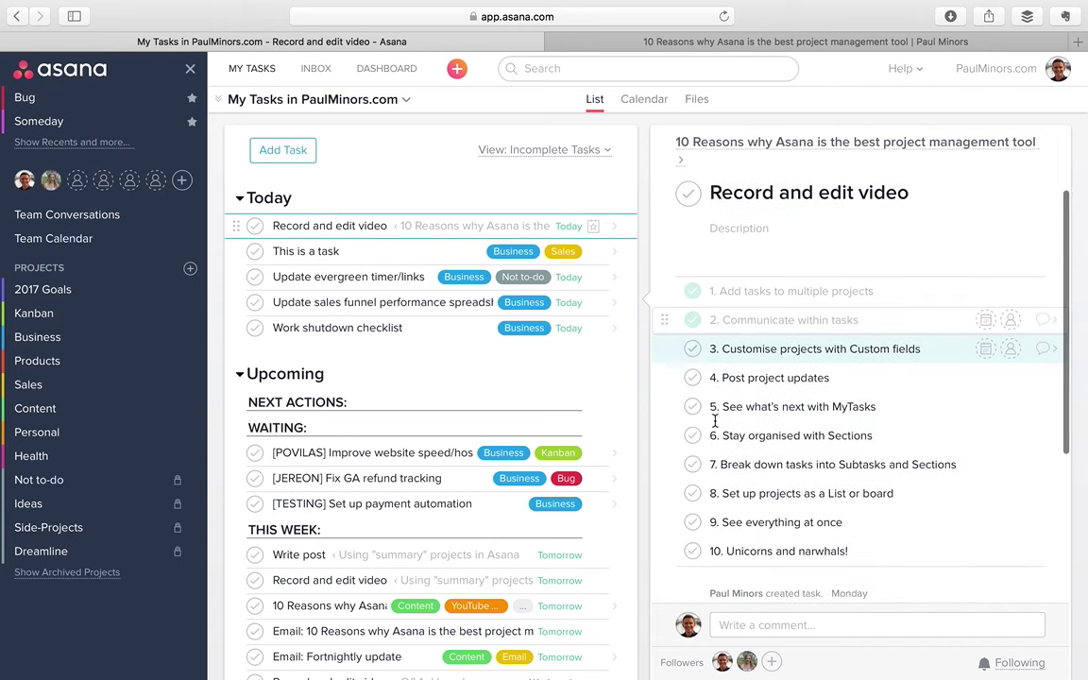
pyautogui.click(698, 343)
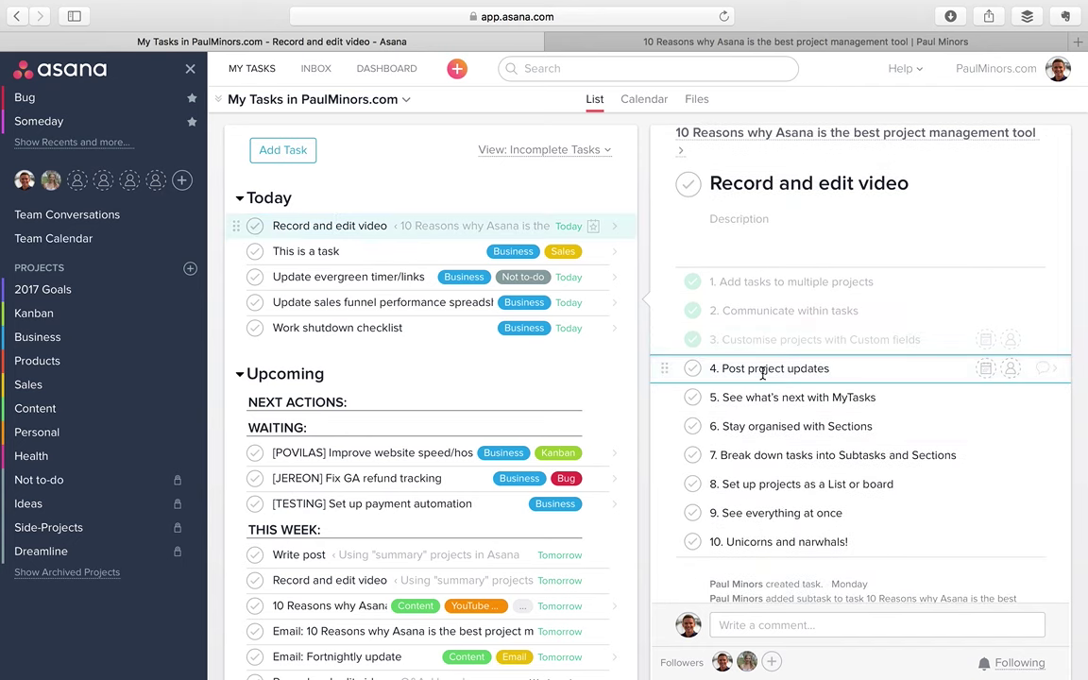
# - In the Kanban project's progress view, draft a green status update reading "This project is going well! Good job!"
pyautogui.click(103, 313)
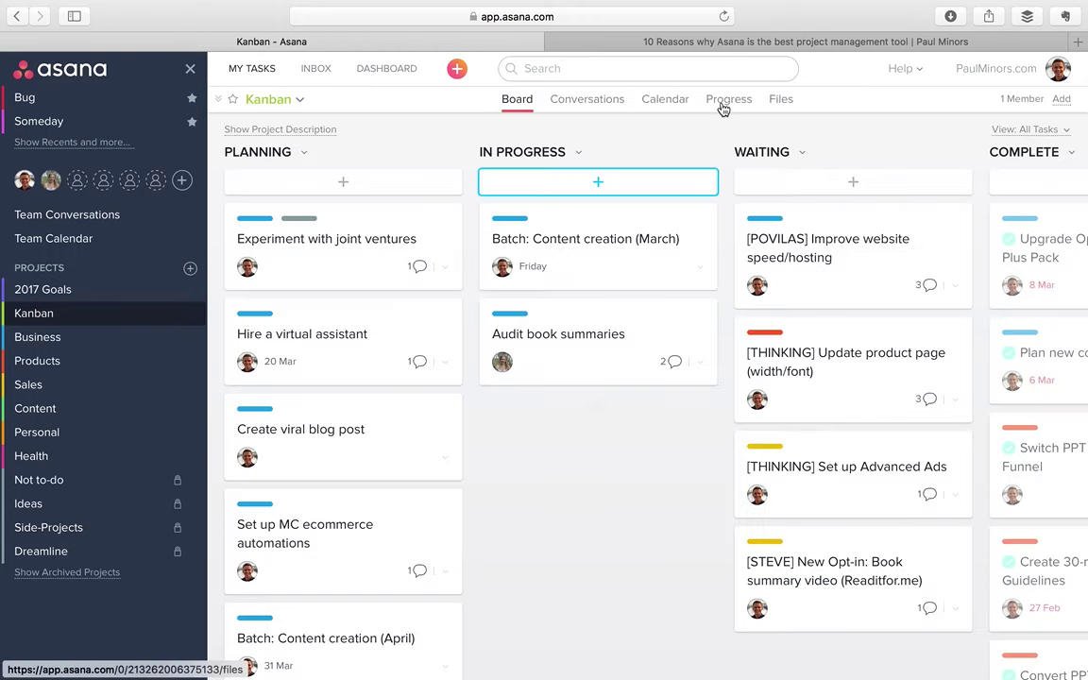
pyautogui.click(727, 102)
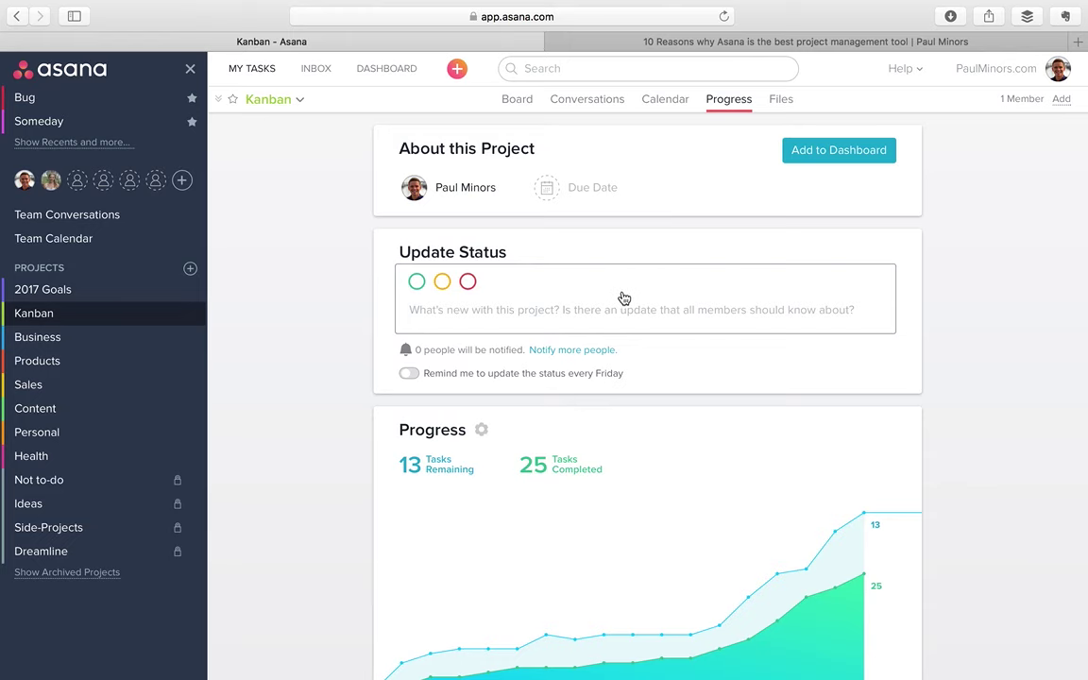
pyautogui.scroll(-1, 543, 264)
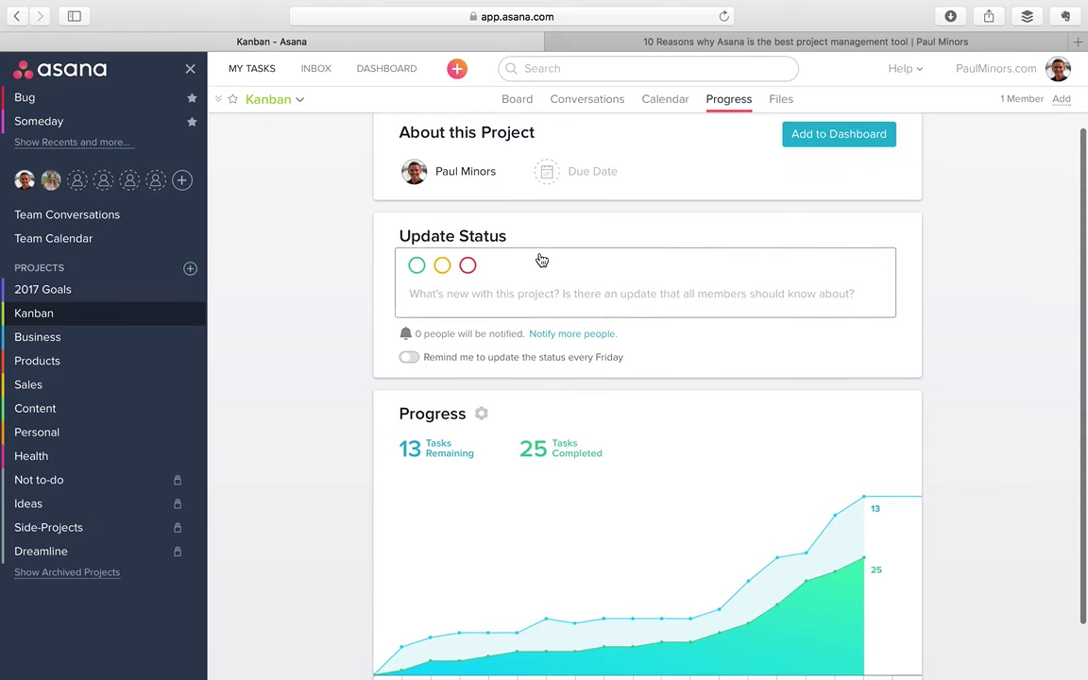
pyautogui.click(594, 296)
pyautogui.click(416, 266)
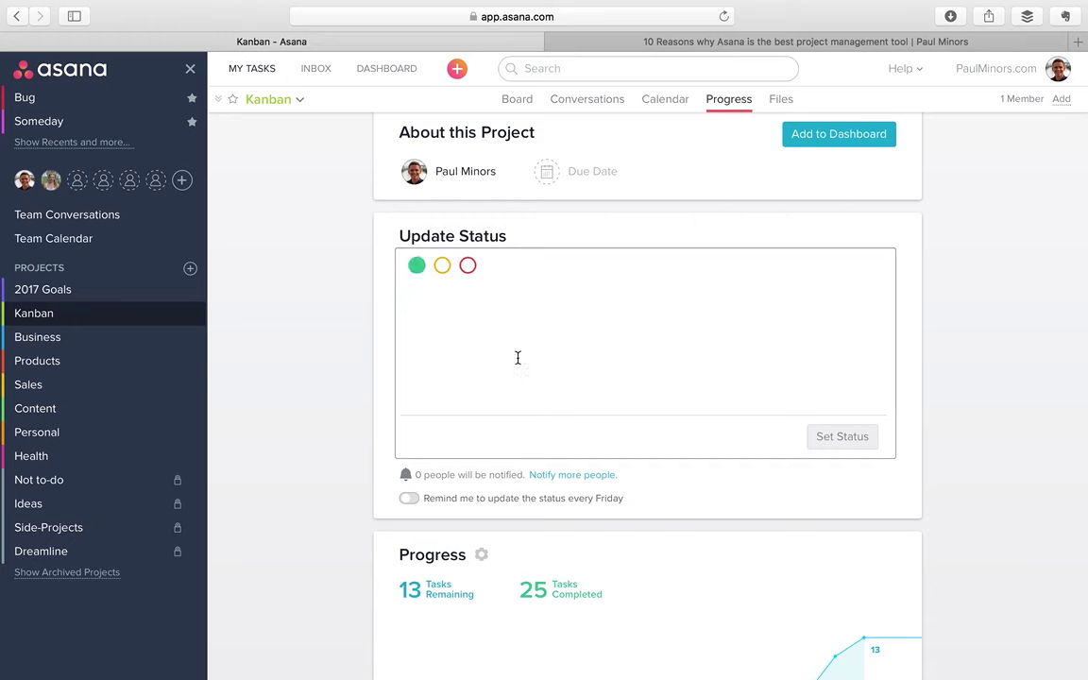
pyautogui.write('This project ')
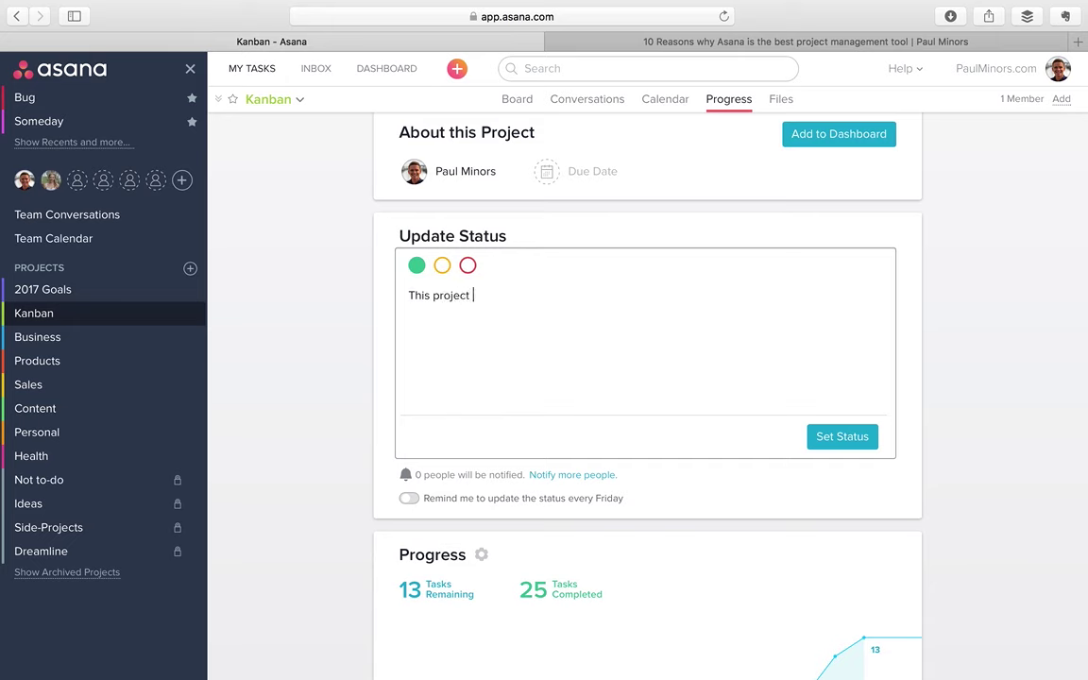
pyautogui.write('is going well! Good job!')
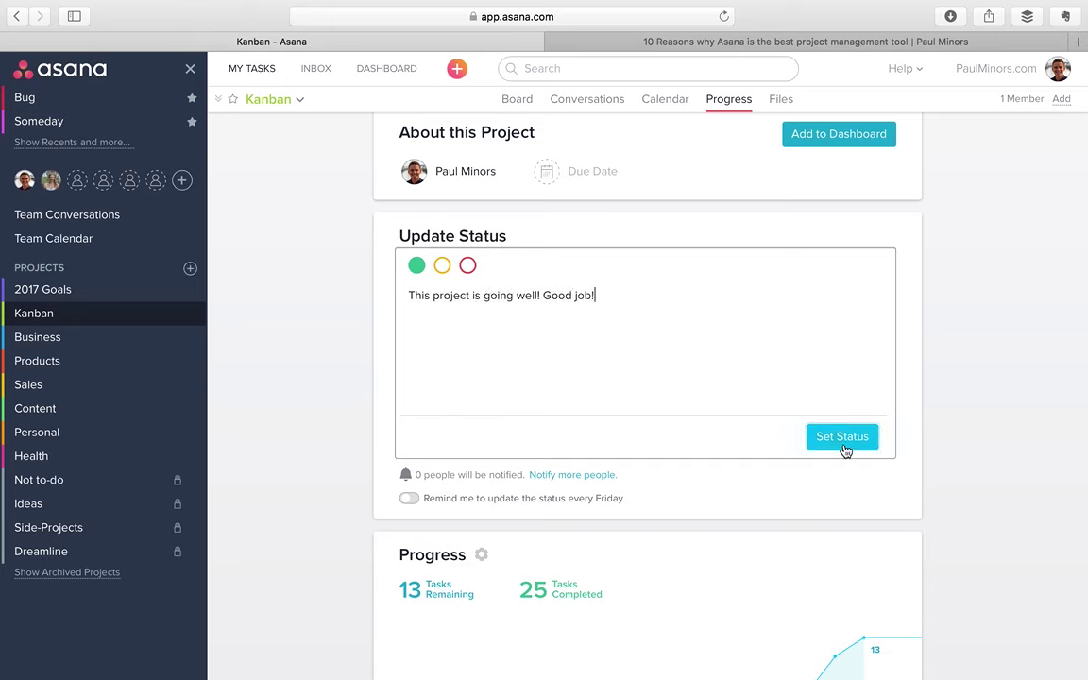
# - Add the second team member to the people notified of status updates and post the Kanban status update
pyautogui.click(580, 475)
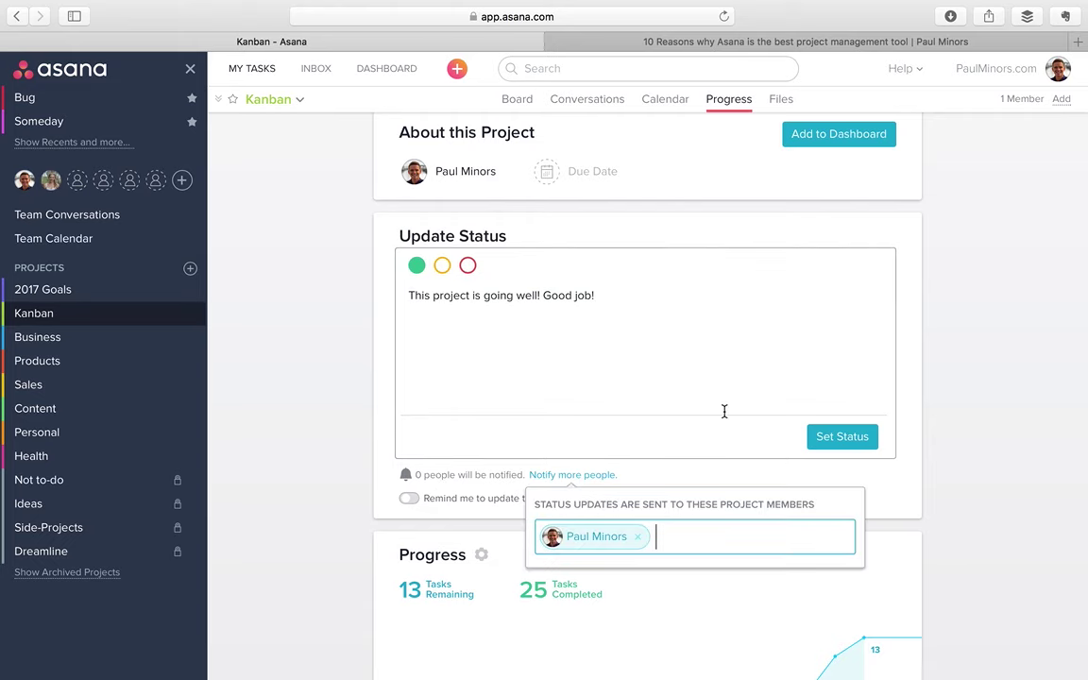
pyautogui.write('hay')
pyautogui.press('Return')
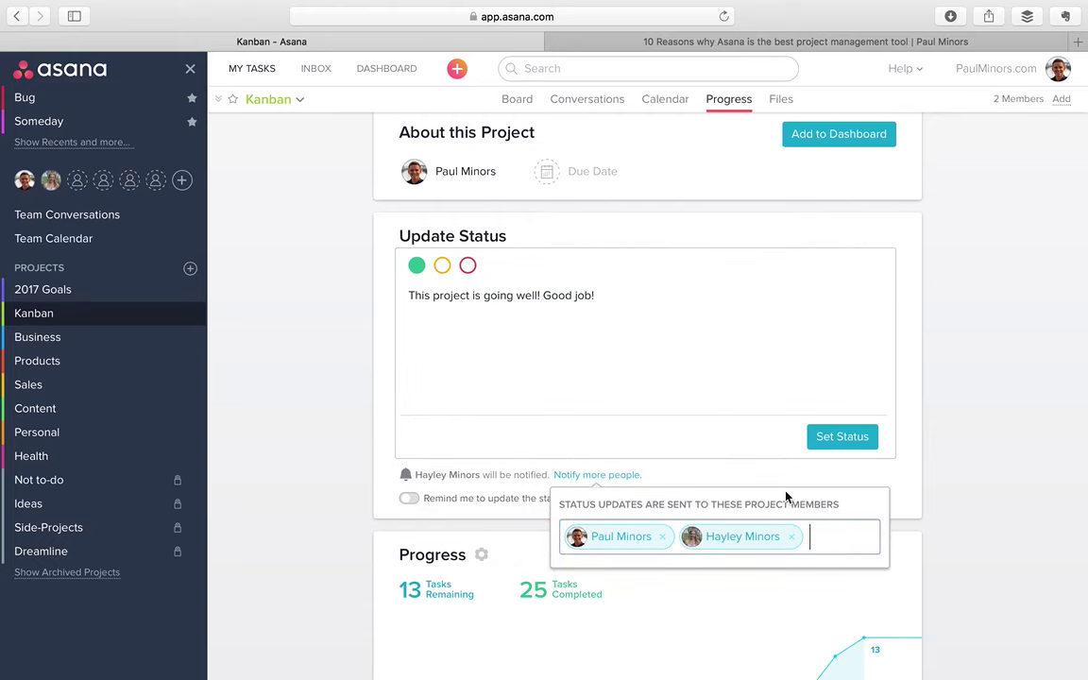
pyautogui.click(844, 436)
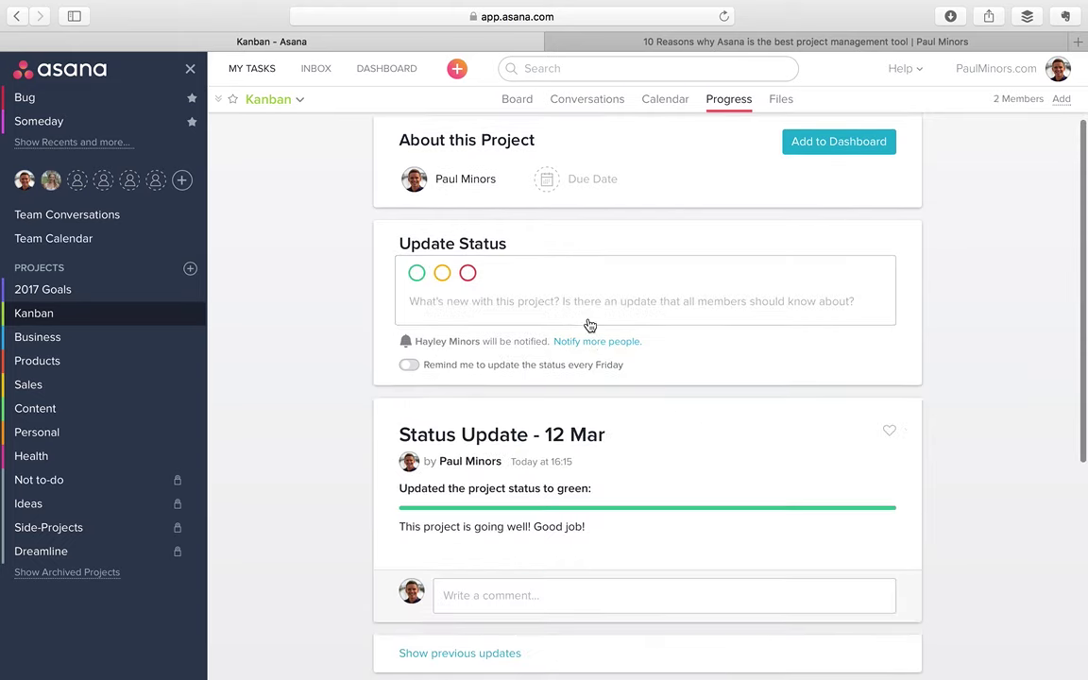
# - Review the posted status update, the Kanban progress chart and the sections whose tasks the chart includes
pyautogui.scroll(-3, 558, 281)
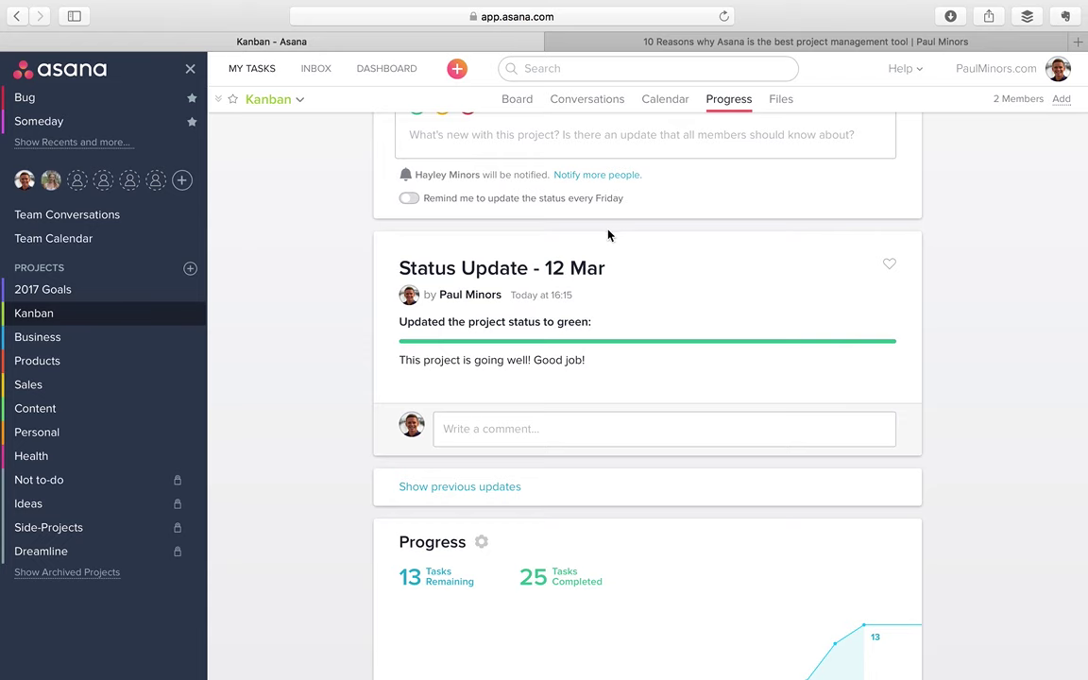
pyautogui.scroll(-5, 607, 241)
pyautogui.moveTo(795, 486)
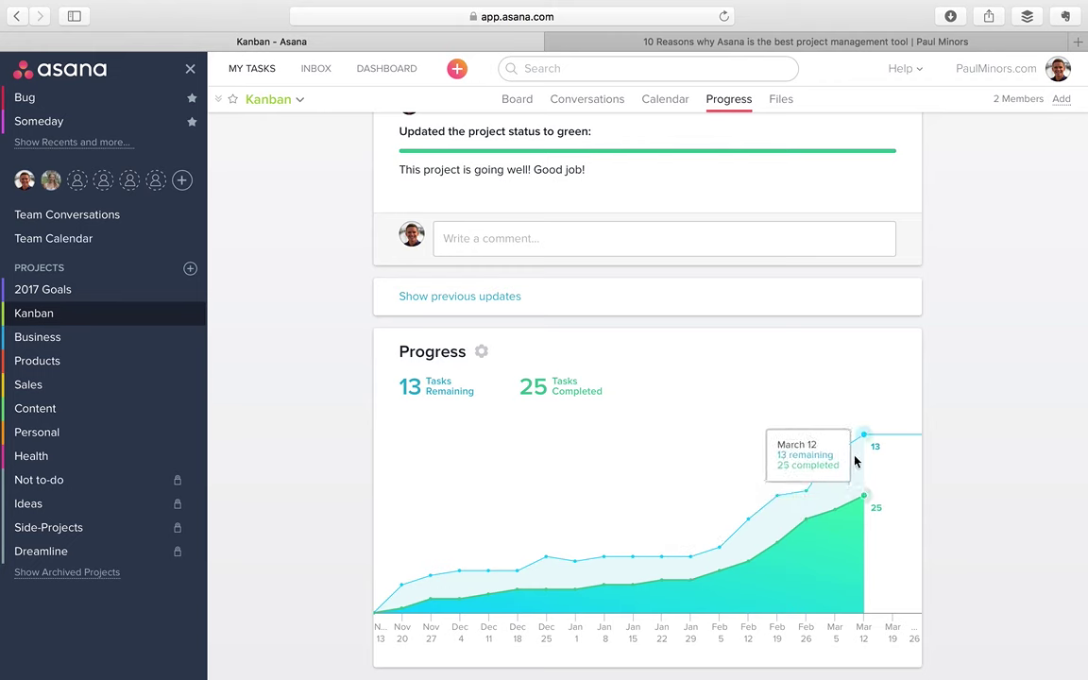
pyautogui.click(481, 352)
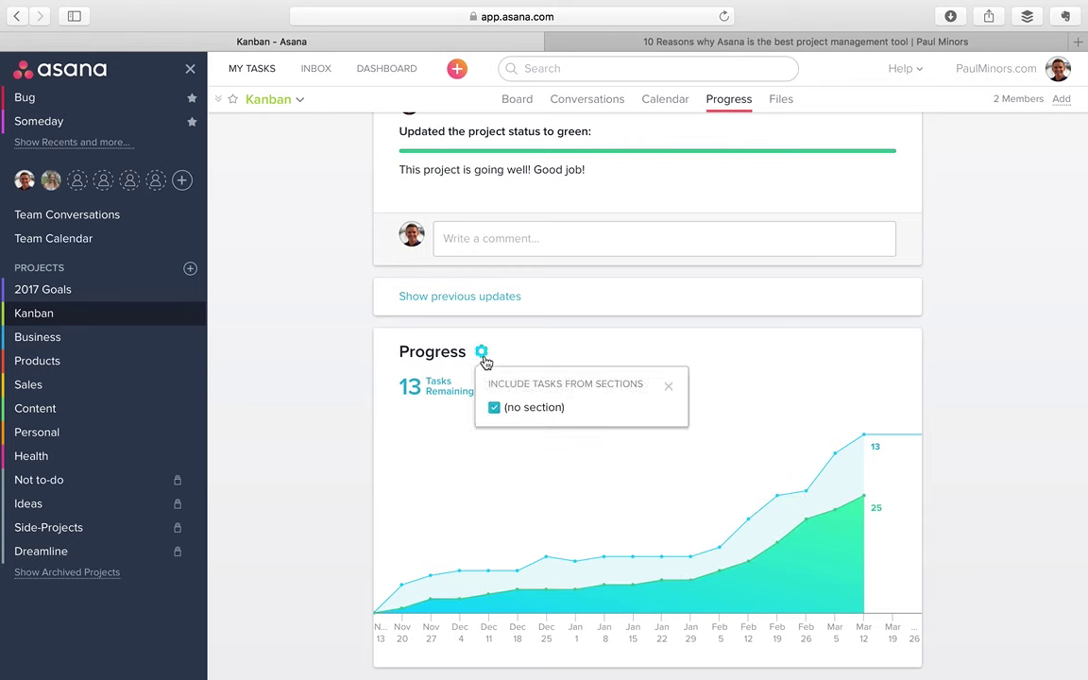
pyautogui.click(670, 389)
pyautogui.scroll(5, 703, 372)
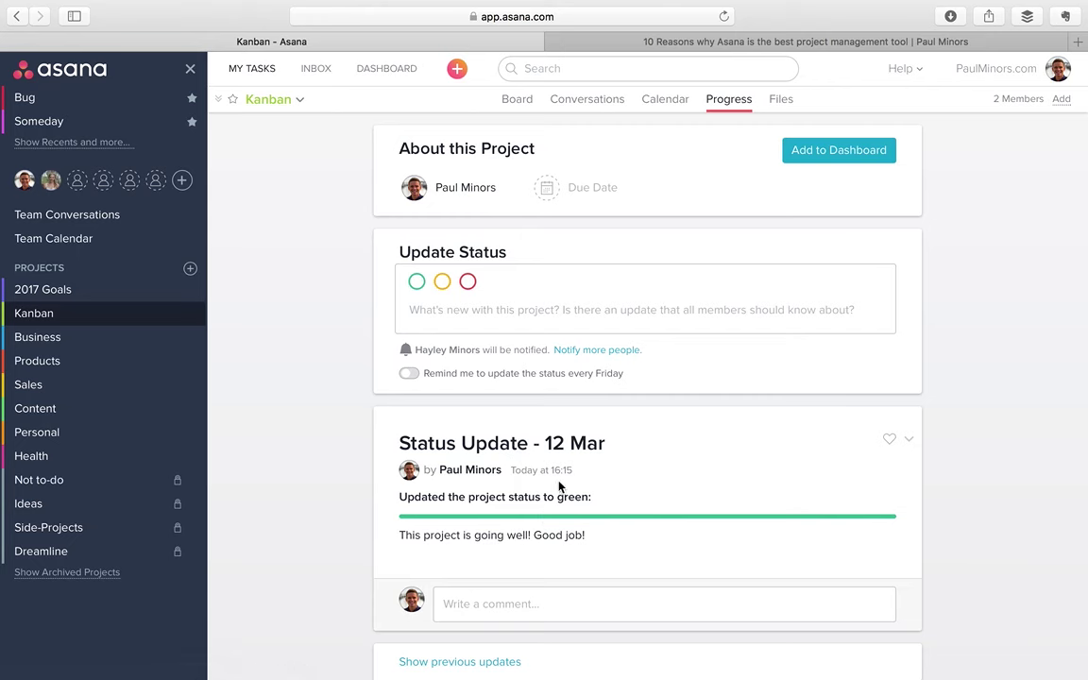
# - Return to My Tasks and mark the "Record and edit video" subtask "4. Post project updates" as complete
pyautogui.click(253, 68)
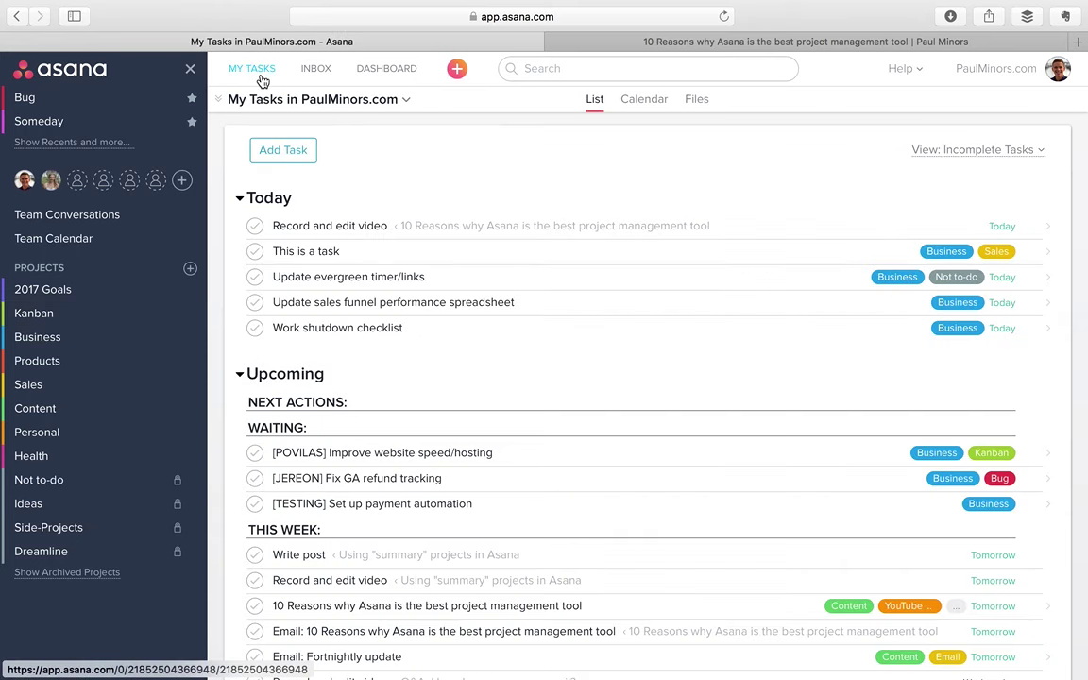
pyautogui.click(359, 226)
pyautogui.click(692, 491)
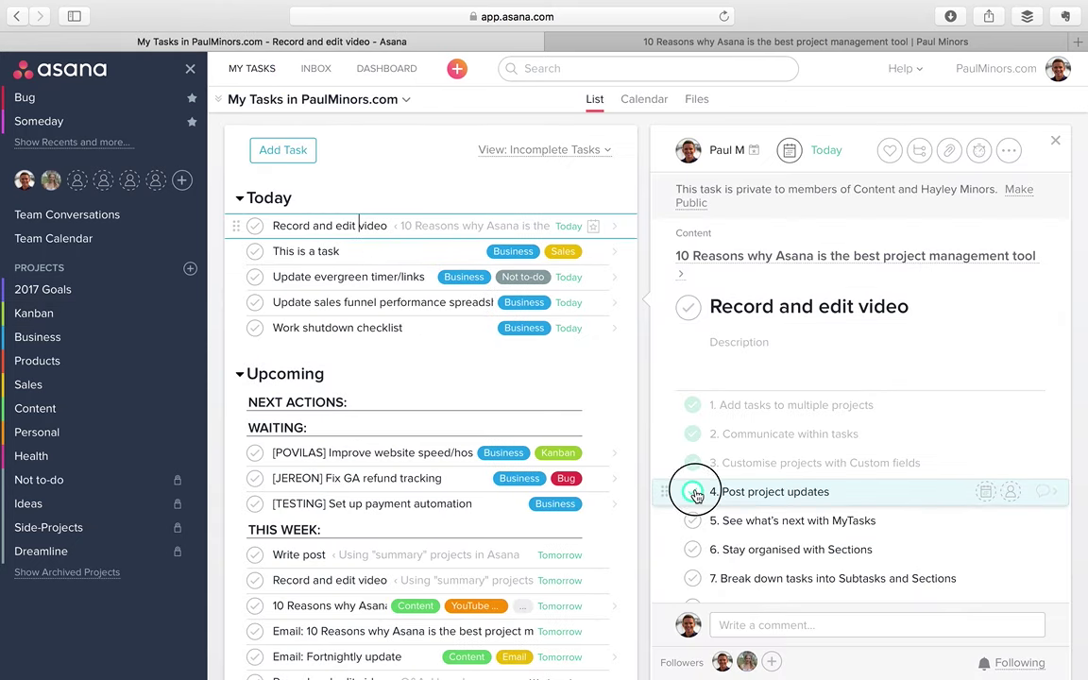
pyautogui.scroll(-3, 762, 402)
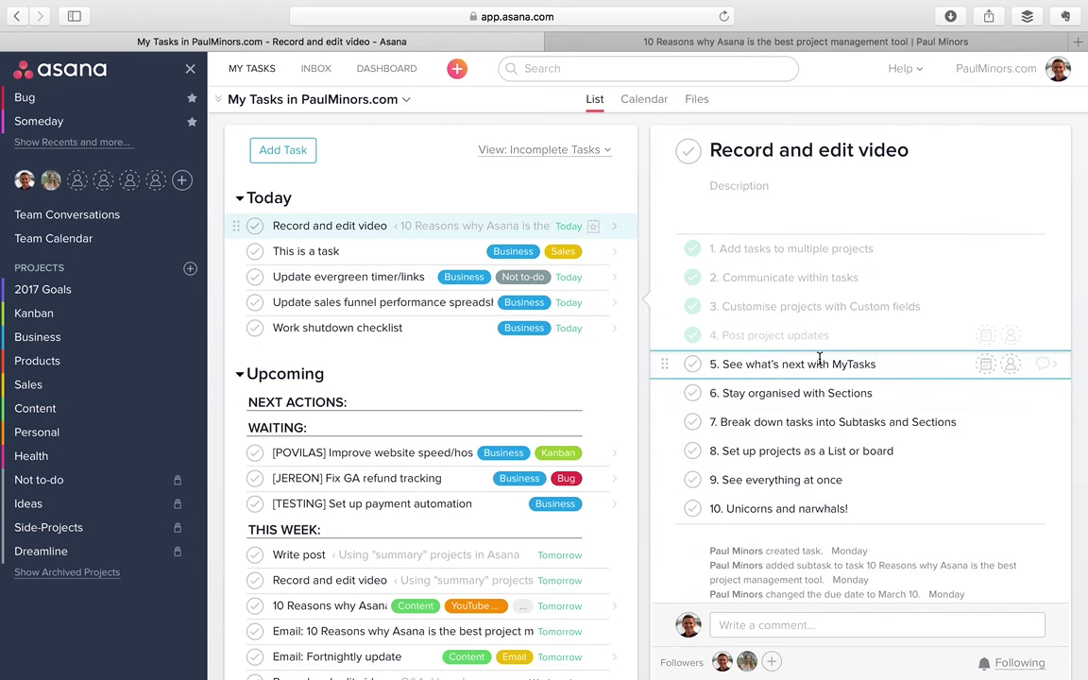
pyautogui.scroll(3, 730, 343)
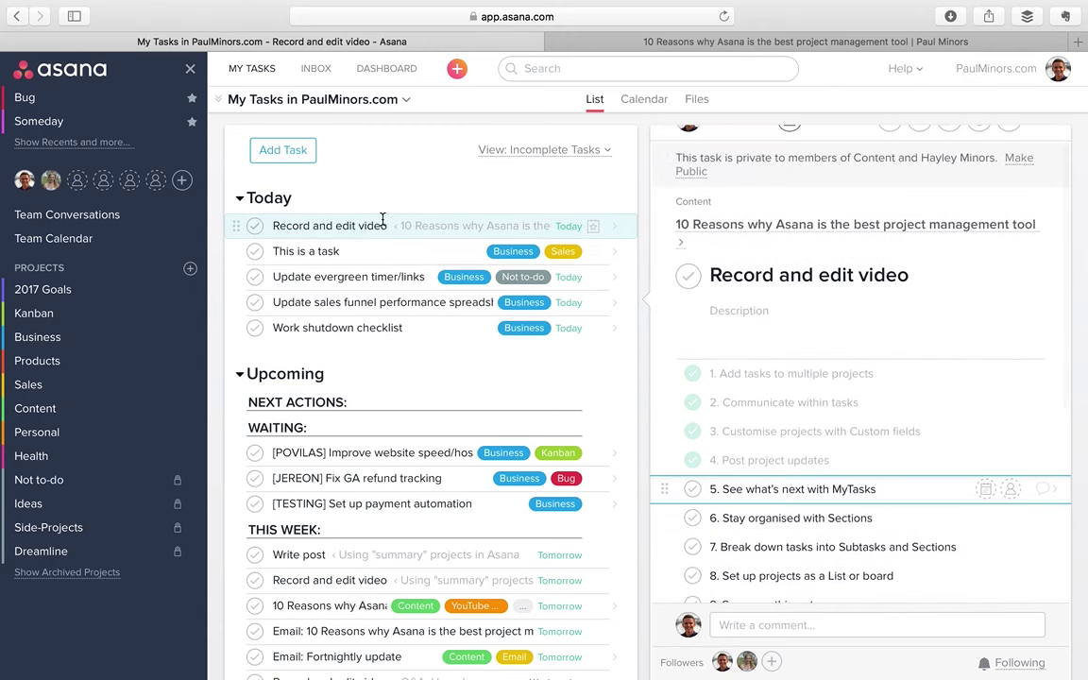
pyautogui.scroll(1, 384, 219)
pyautogui.scroll(-1, 406, 218)
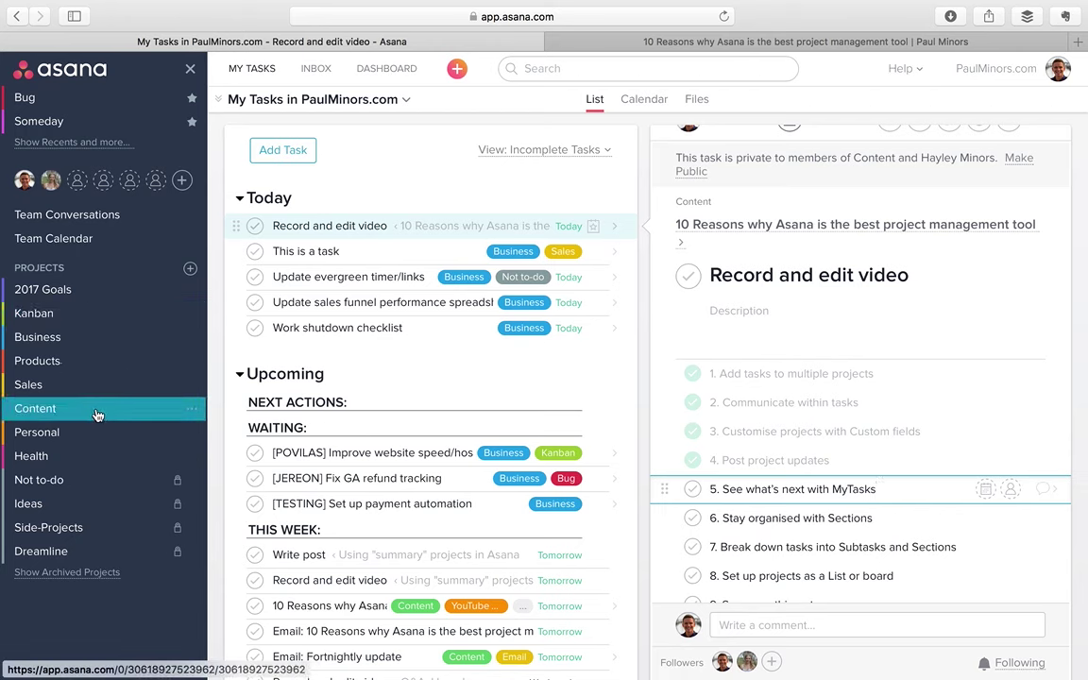
# - Add a new task named "This is a task" under Today, below "Record and edit video"
pyautogui.click(295, 156)
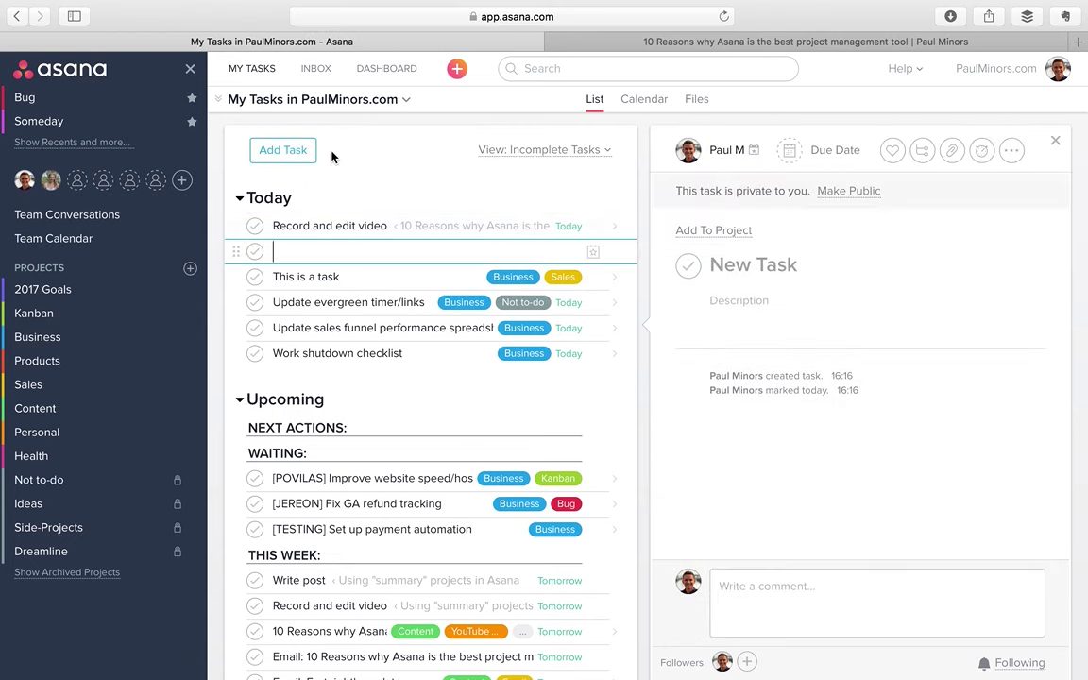
pyautogui.write('This is atask')
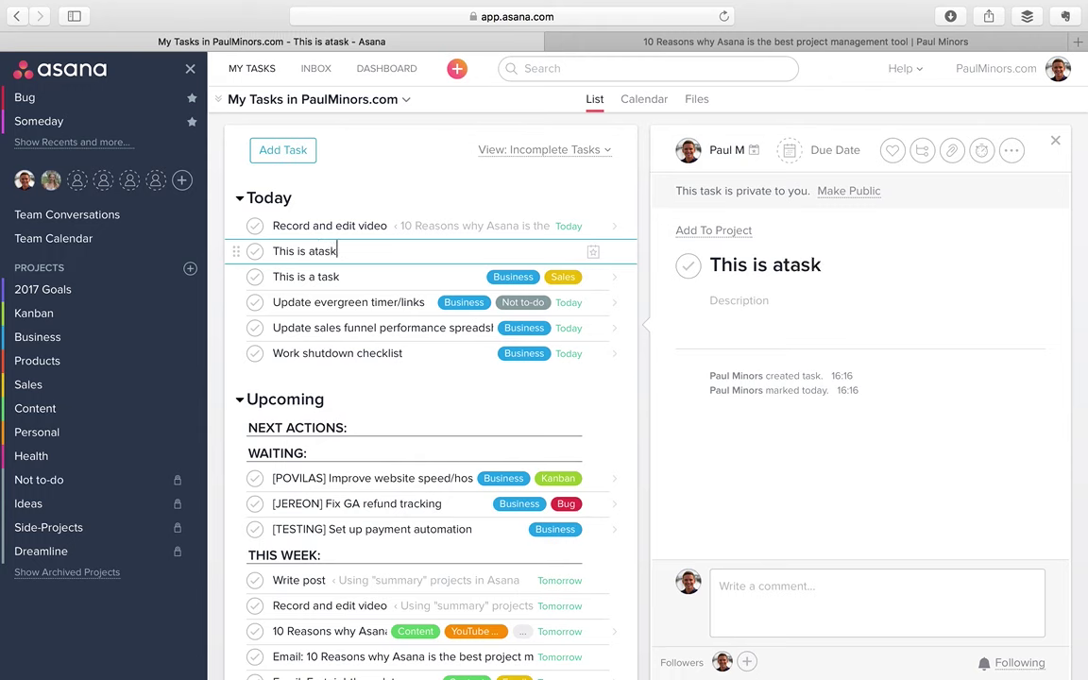
pyautogui.press('BackSpace')
pyautogui.press('BackSpace')
pyautogui.press('BackSpace')
pyautogui.press('BackSpace')
pyautogui.write('task')
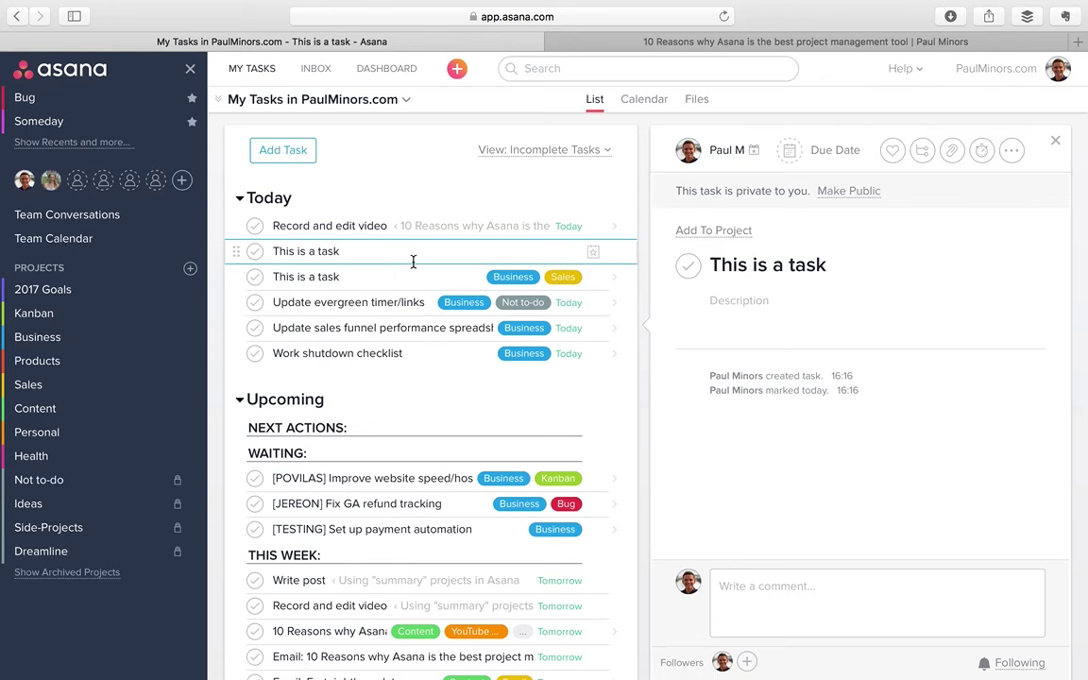
# - Remove the newly added "This is a task" entry that has no project, clearing its whole name
pyautogui.press('BackSpace')
pyautogui.press('BackSpace')
pyautogui.press('BackSpace')
pyautogui.press('BackSpace')
pyautogui.press('BackSpace')
pyautogui.press('BackSpace')
pyautogui.press('BackSpace')
pyautogui.press('BackSpace')
pyautogui.press('BackSpace')
pyautogui.press('BackSpace')
pyautogui.press('BackSpace')
pyautogui.press('BackSpace')
pyautogui.press('BackSpace')
pyautogui.press('BackSpace')
pyautogui.press('BackSpace')
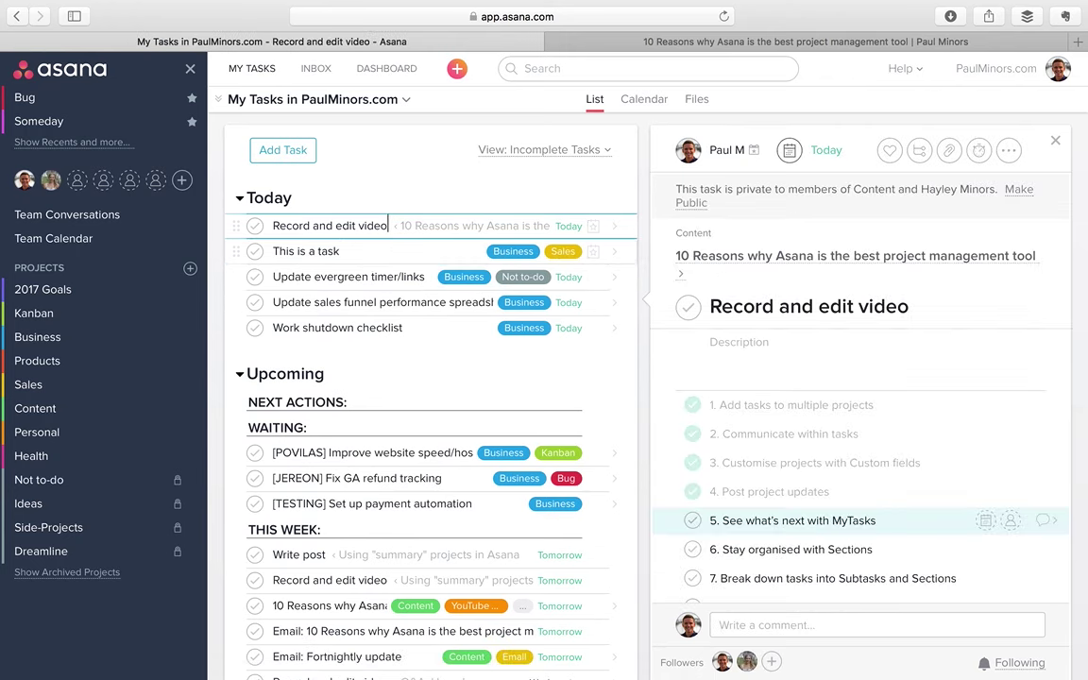
# - Close the "Record and edit video" details and look through the Today and Upcoming tasks down to Later
pyautogui.scroll(-3, 365, 245)
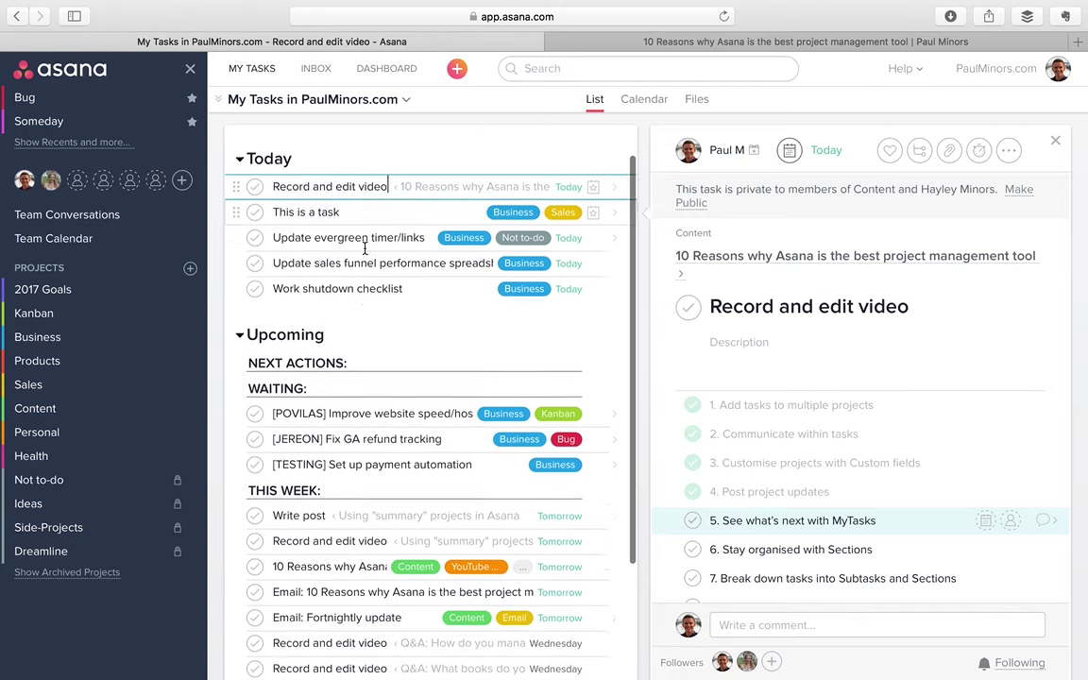
pyautogui.scroll(3, 364, 245)
pyautogui.click(1056, 143)
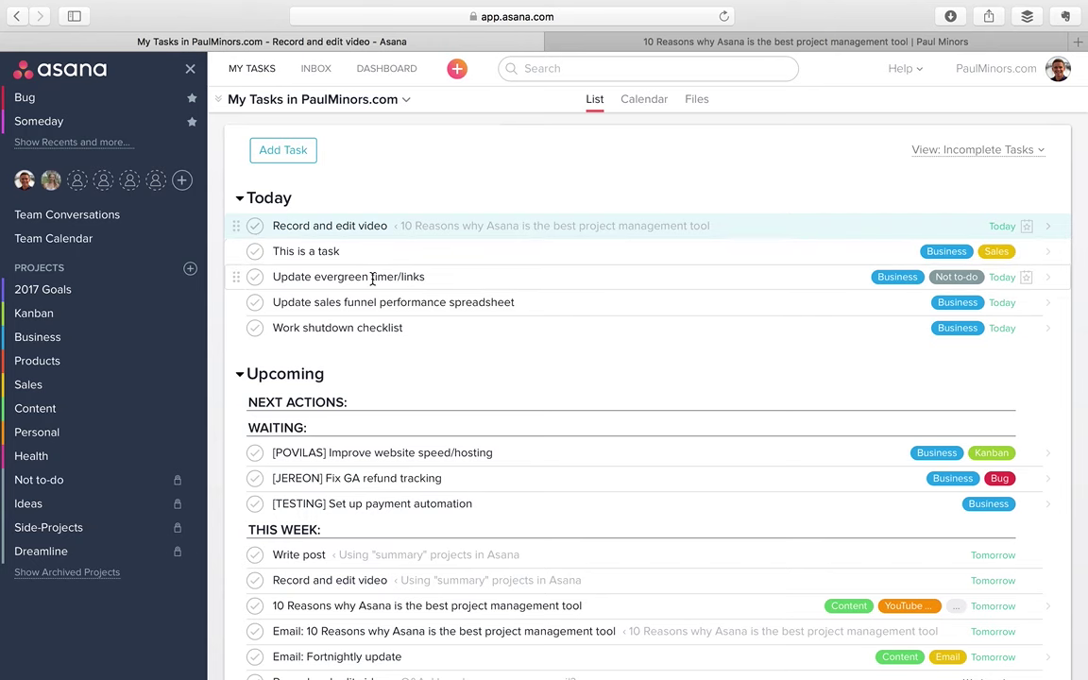
pyautogui.scroll(-3, 371, 278)
pyautogui.scroll(-5, 371, 277)
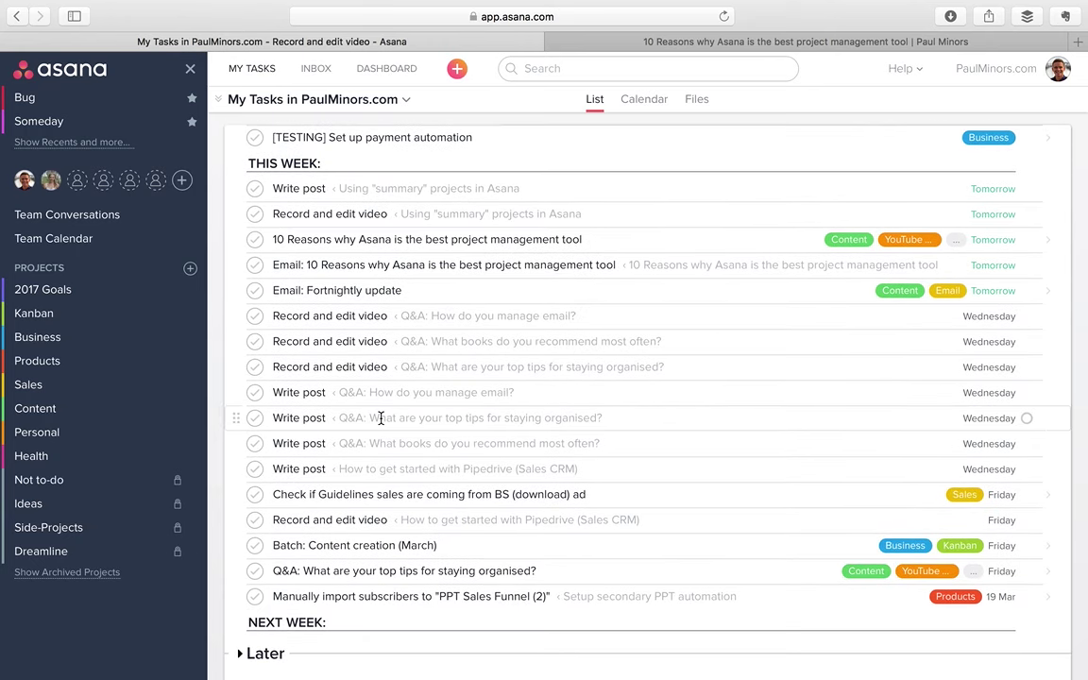
pyautogui.scroll(8, 377, 418)
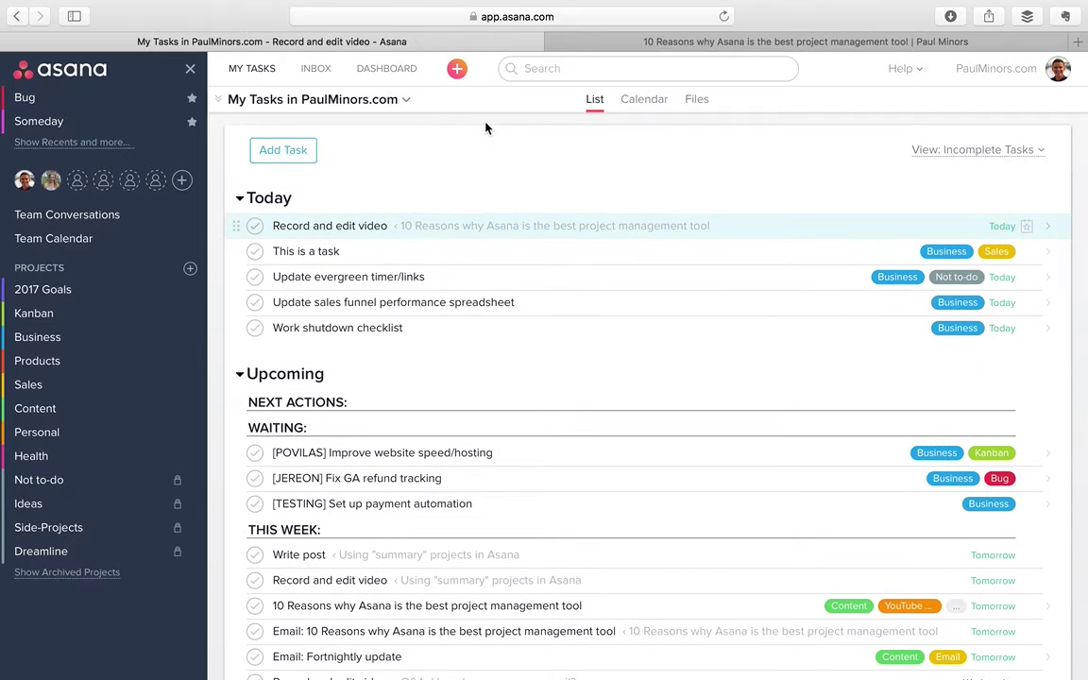
# - Quick-add a task named "Task" assigned to yourself, without choosing a project
pyautogui.hotkey('Tab', 'q')
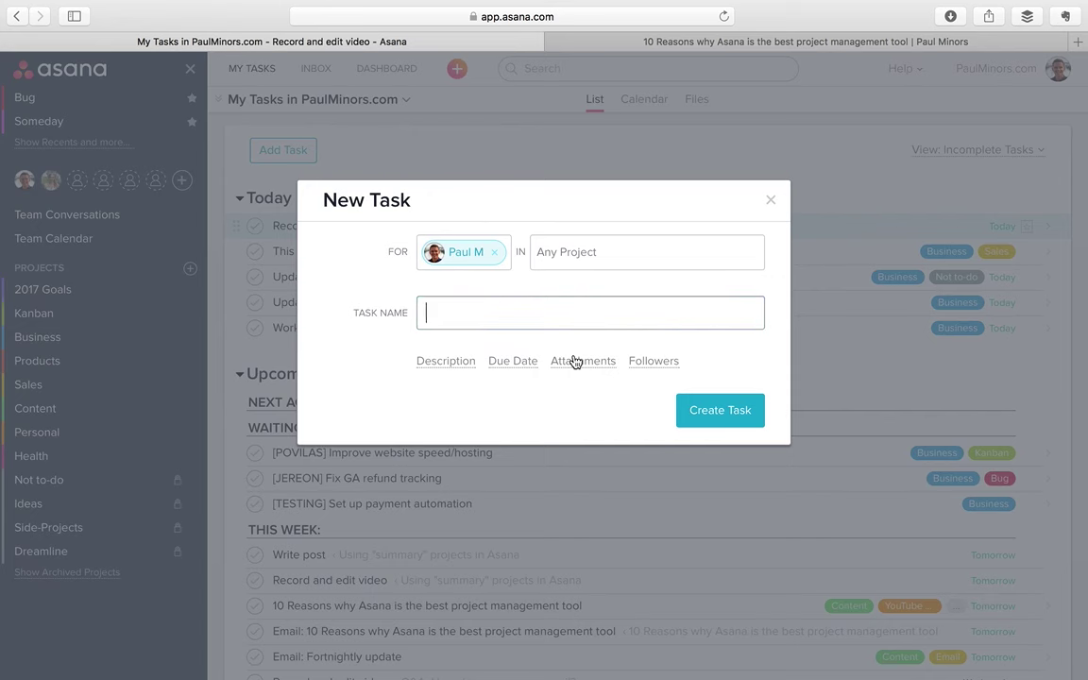
pyautogui.write('Ts')
pyautogui.click(703, 404)
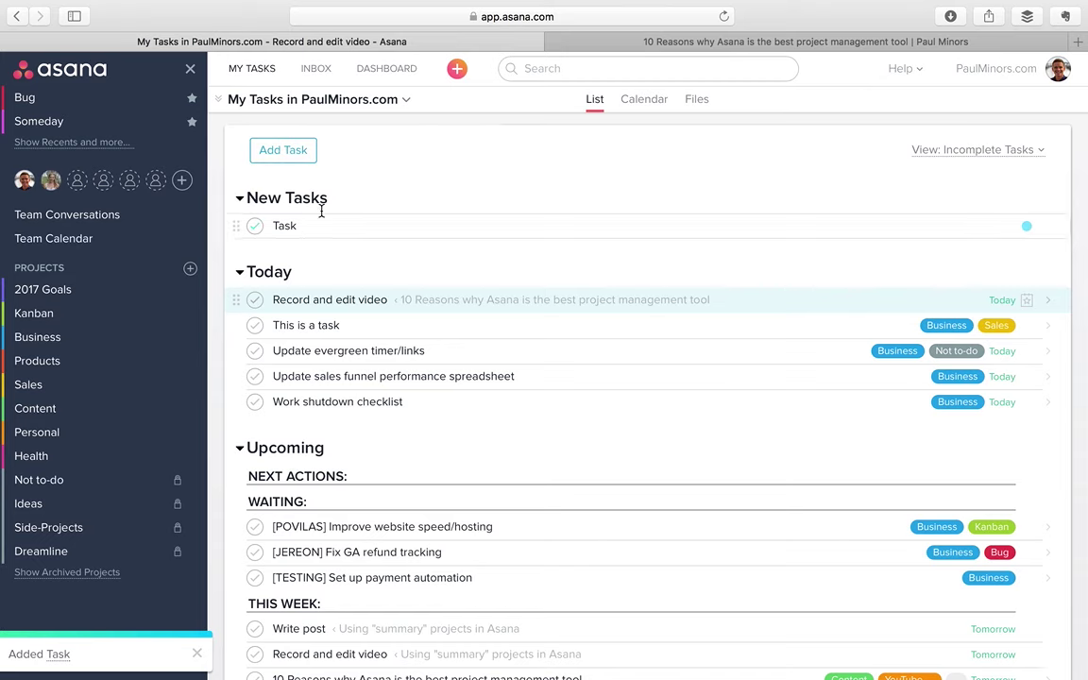
pyautogui.moveTo(335, 215)
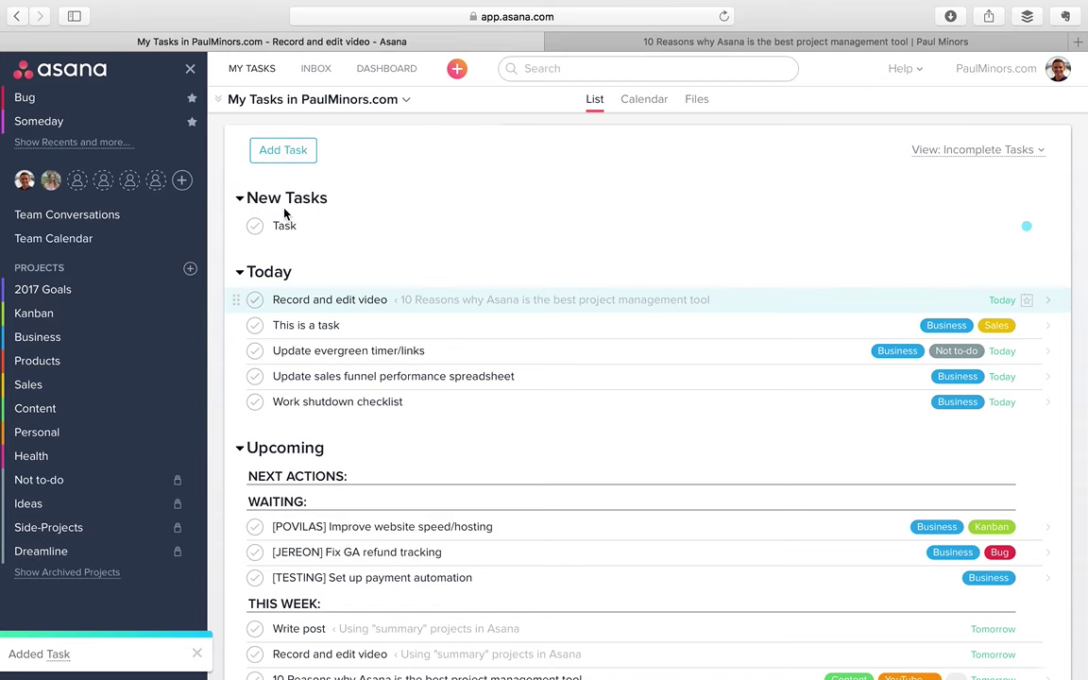
# - Give the new "Task" a due date of 31 March 2017 and mark it for Later
pyautogui.click(315, 233)
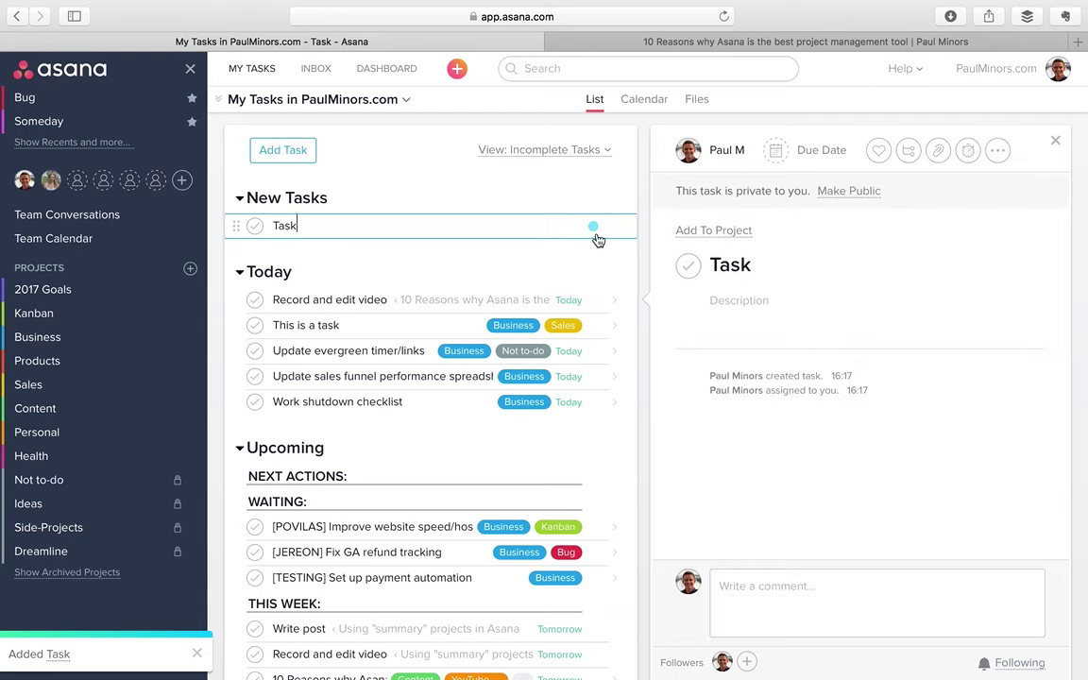
pyautogui.click(792, 149)
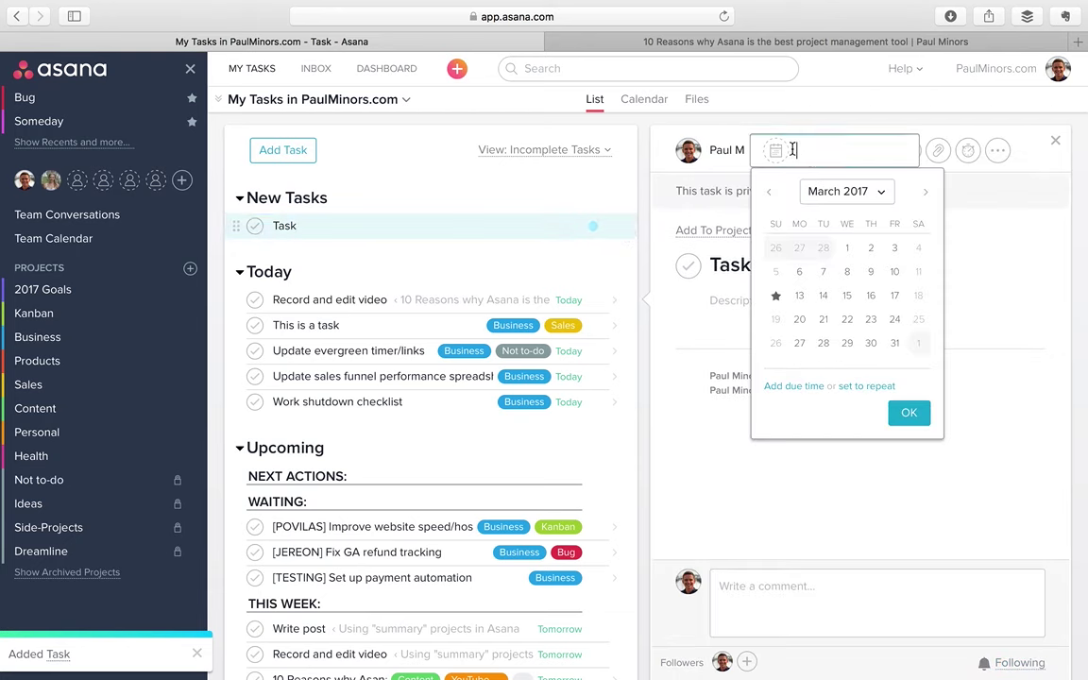
pyautogui.click(895, 343)
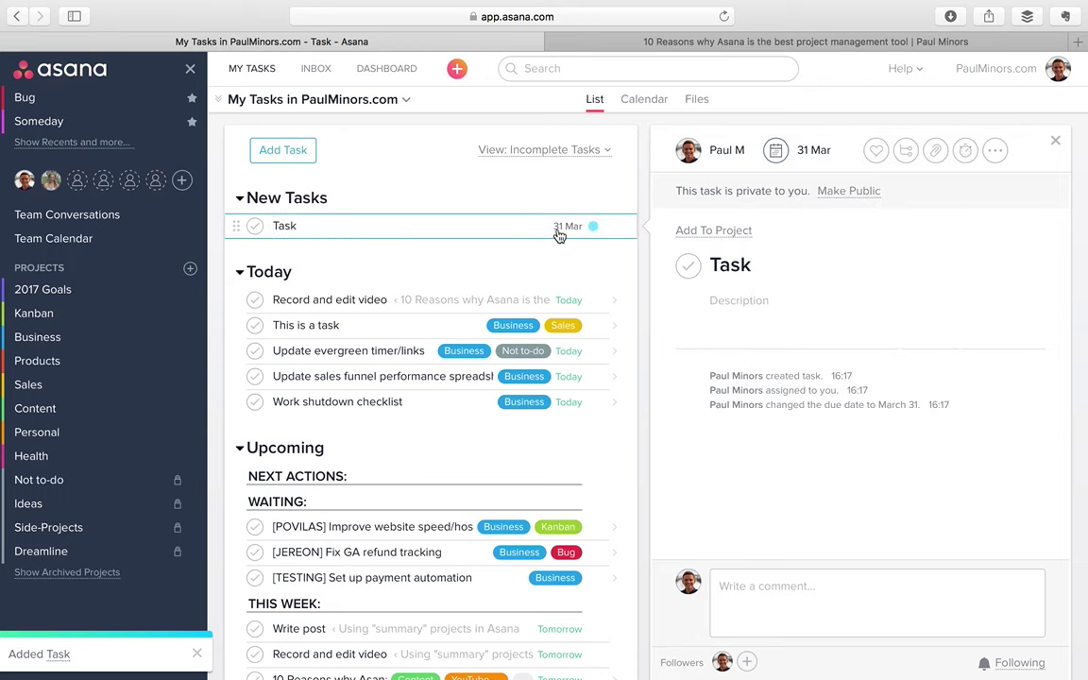
pyautogui.click(593, 228)
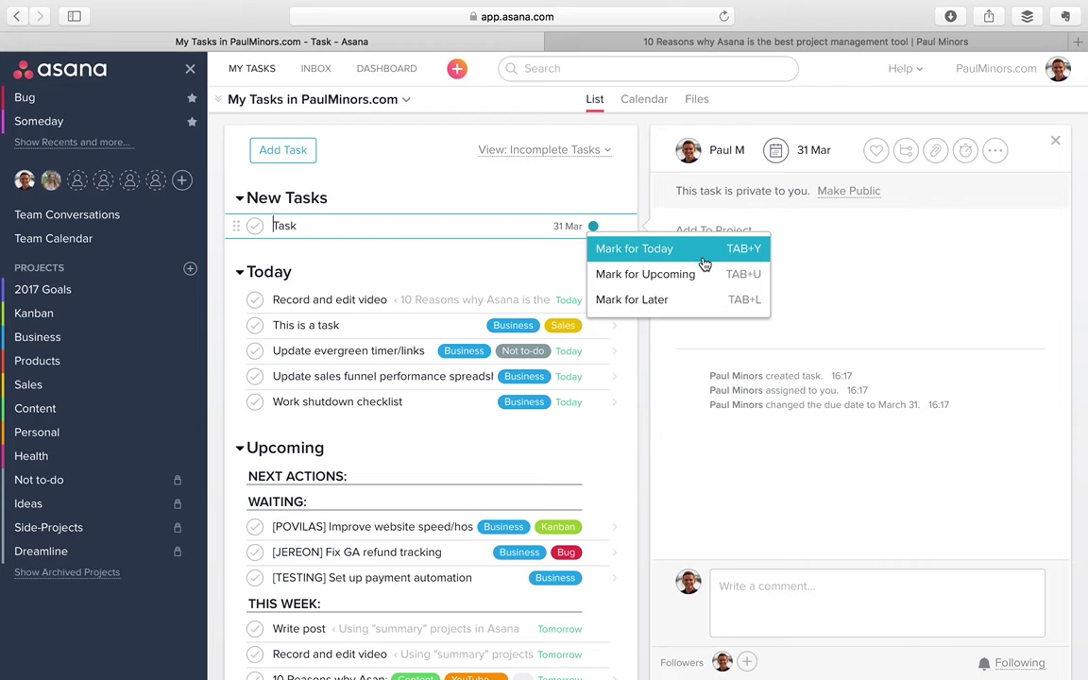
pyautogui.click(715, 309)
# - Look through the Upcoming list's Waiting, This Week and Next Week sections and locate the collapsed Later group
pyautogui.scroll(-8, 403, 228)
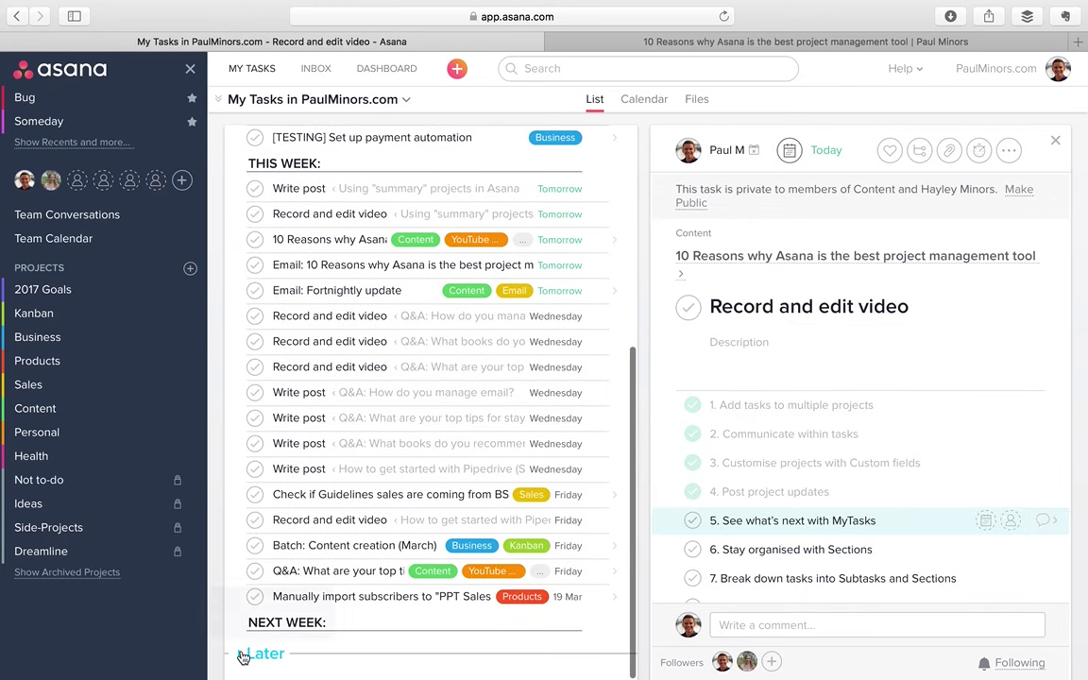
pyautogui.scroll(8, 350, 529)
pyautogui.scroll(-4, 350, 537)
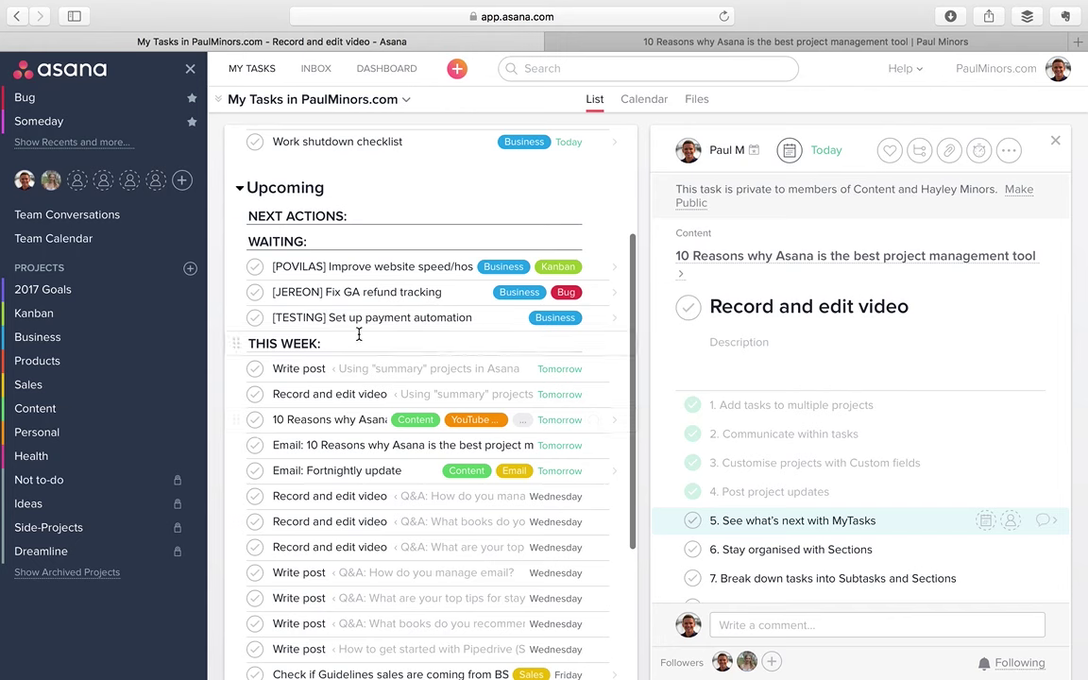
# - Expand the Later group and open the "Task" listed under No project
pyautogui.scroll(-2, 329, 296)
pyautogui.scroll(-4, 329, 296)
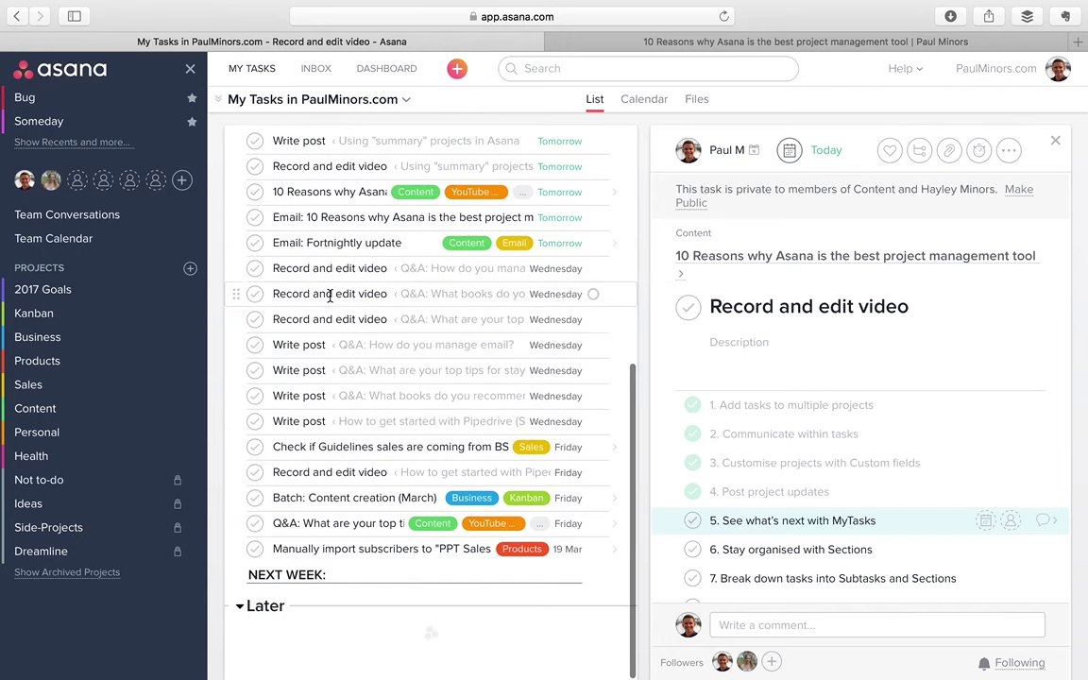
pyautogui.moveTo(248, 610)
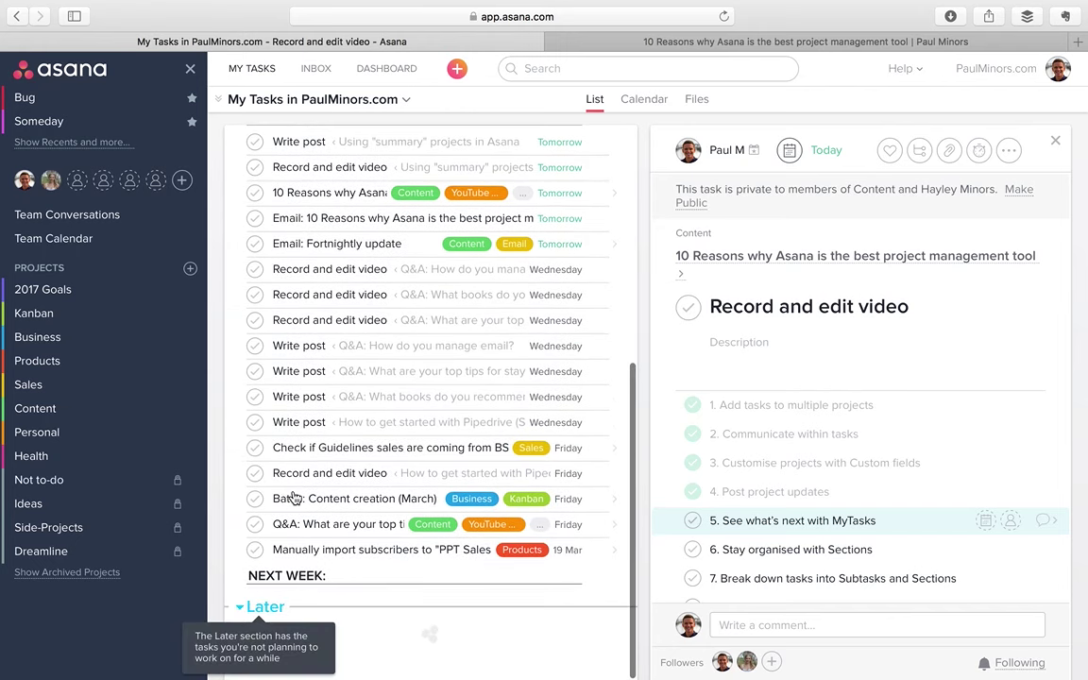
pyautogui.scroll(-10, 292, 497)
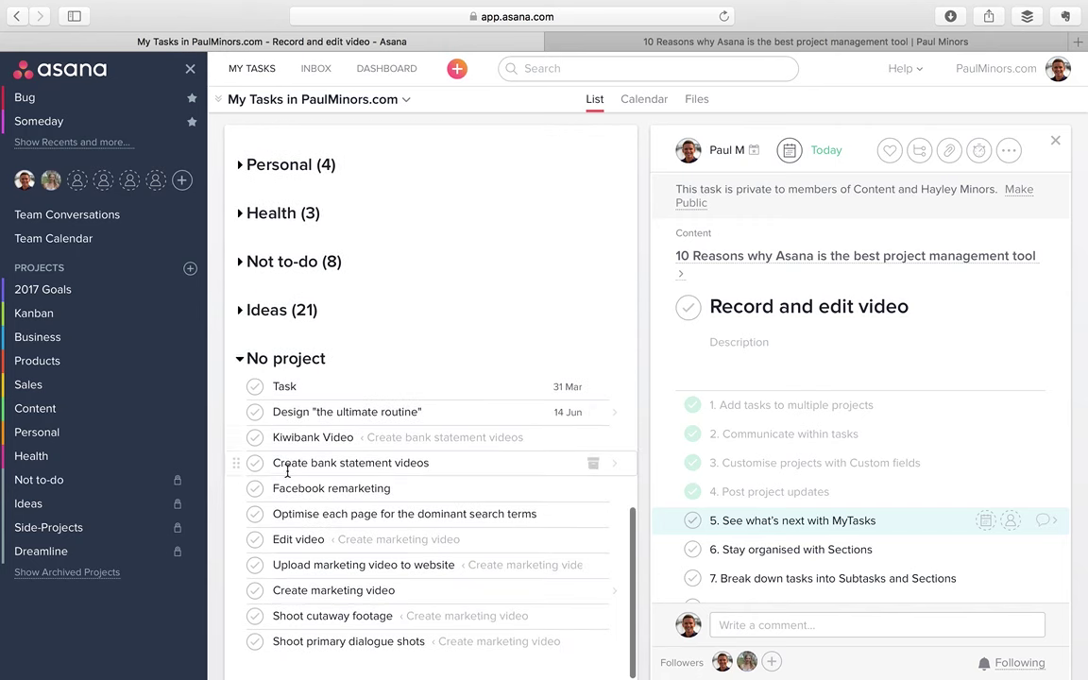
pyautogui.click(283, 386)
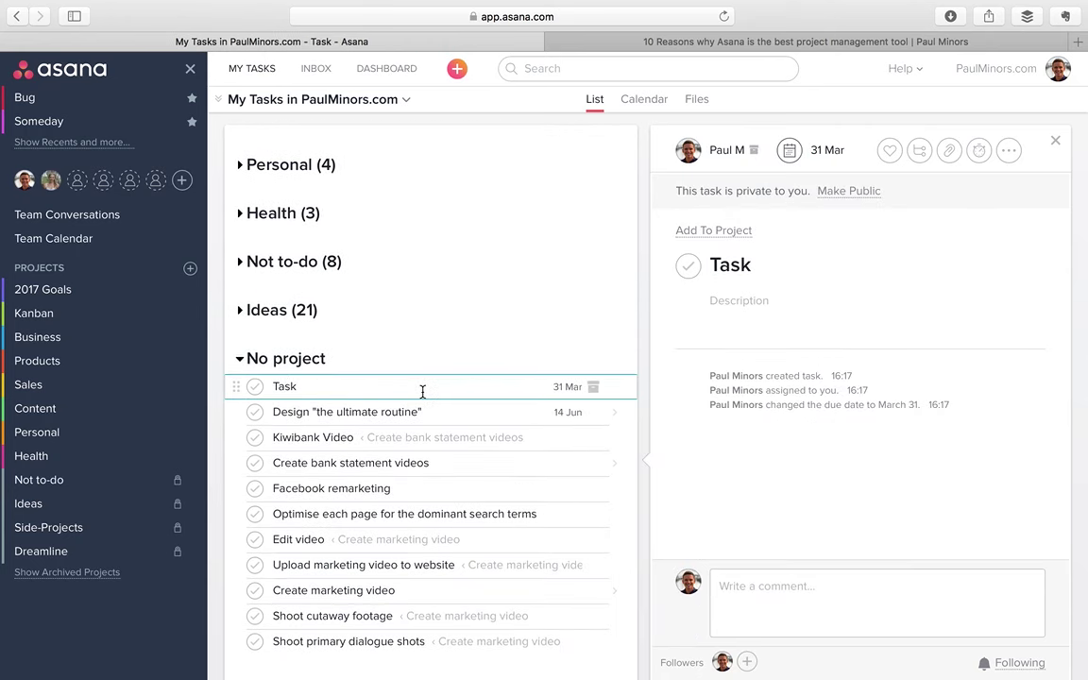
# - Mark the "Task" for Upcoming so it moves out of the Later group
pyautogui.scroll(2, 422, 392)
pyautogui.scroll(1, 421, 396)
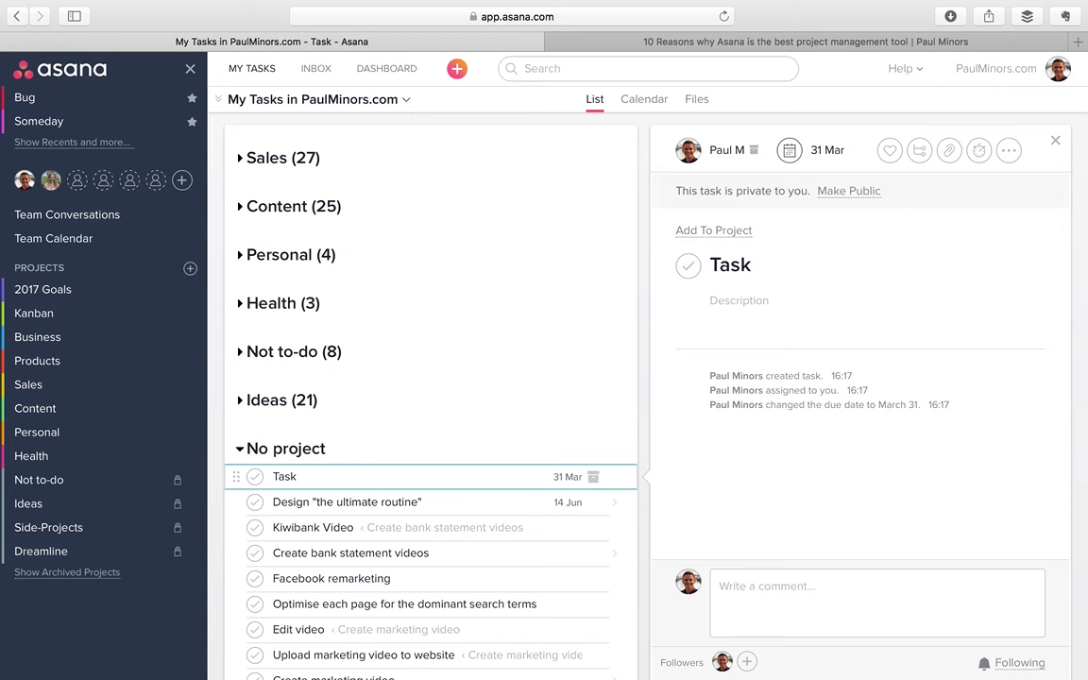
pyautogui.scroll(5, 450, 456)
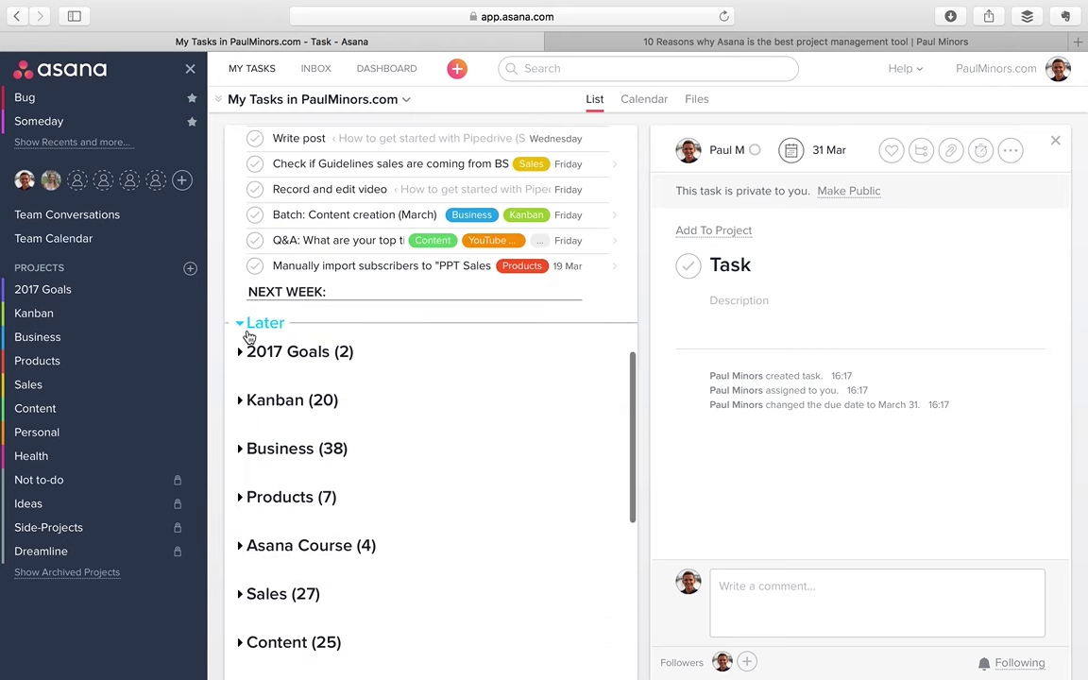
pyautogui.scroll(5, 361, 406)
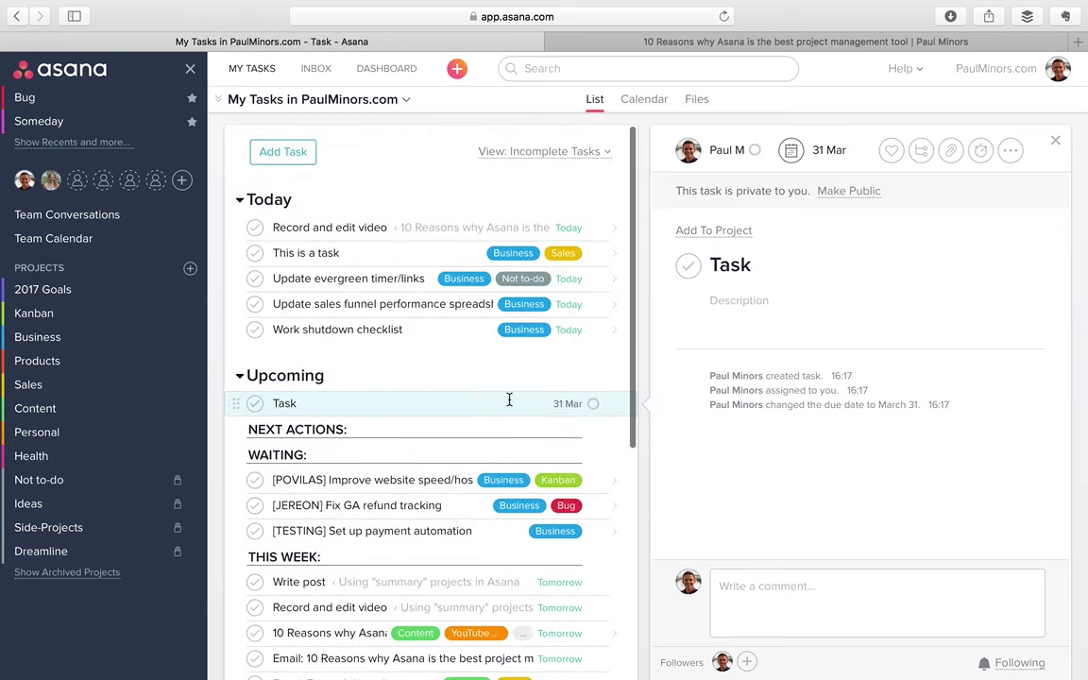
# - Review the Upcoming sections with Later collapsed, and mark the "Task" for Today
pyautogui.click(432, 402)
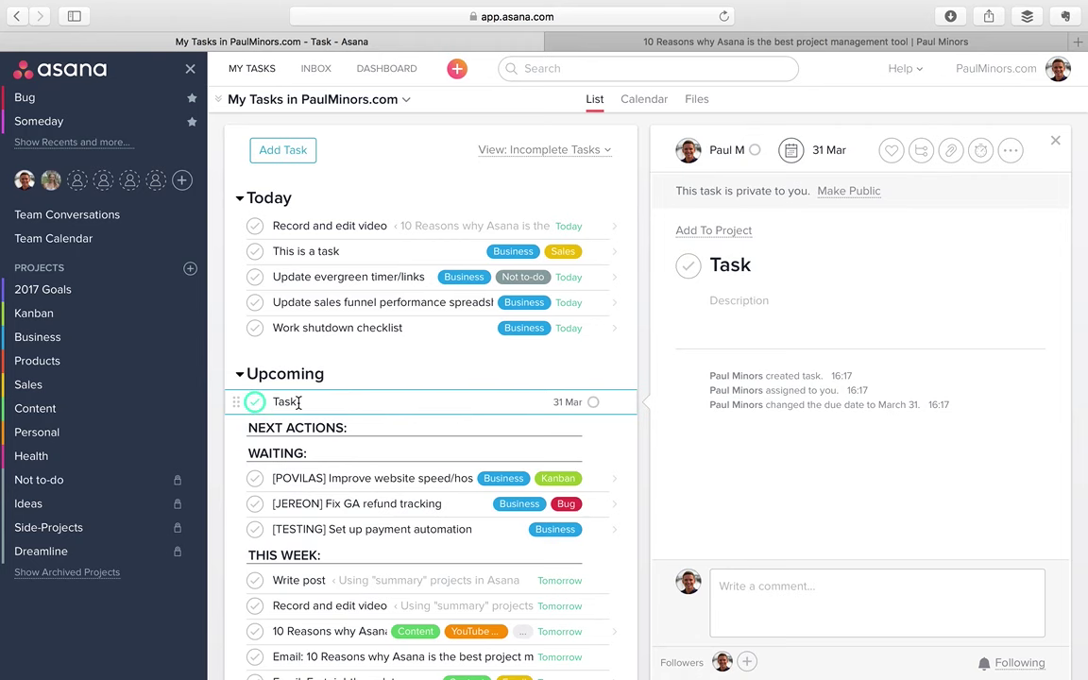
pyautogui.scroll(-2, 378, 418)
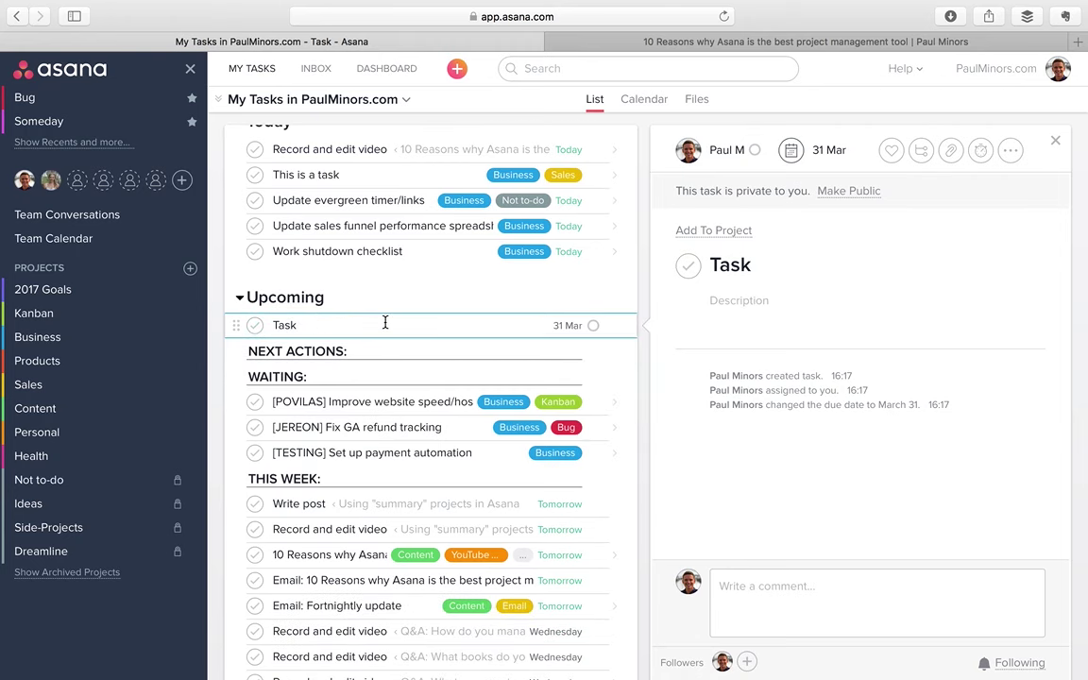
pyautogui.scroll(-8, 383, 331)
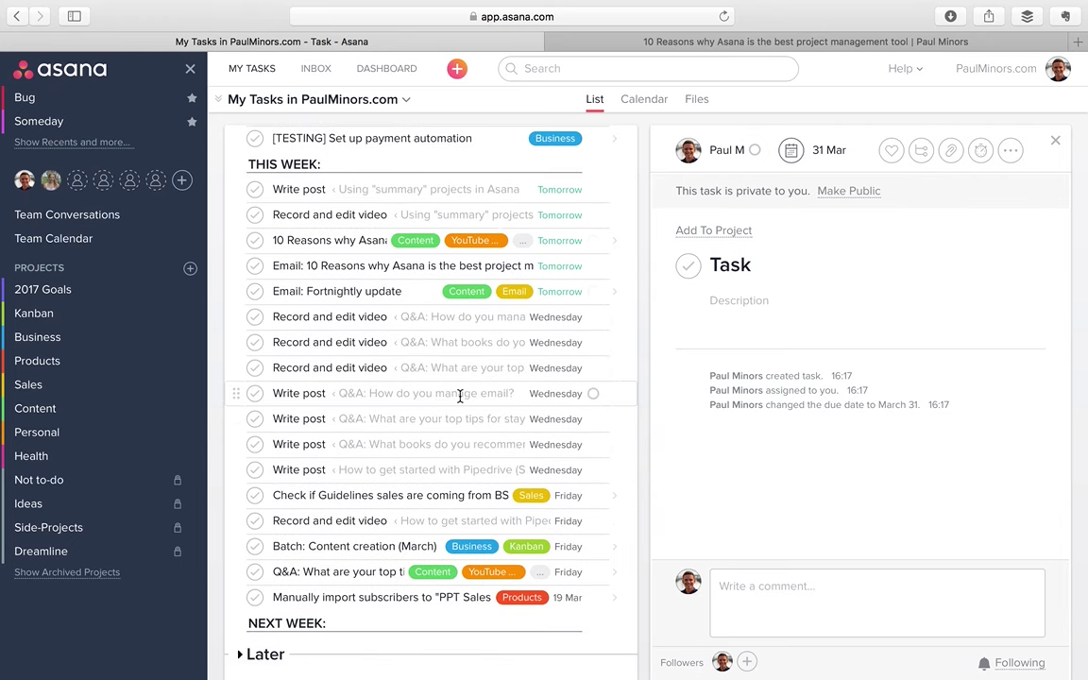
pyautogui.scroll(8, 460, 397)
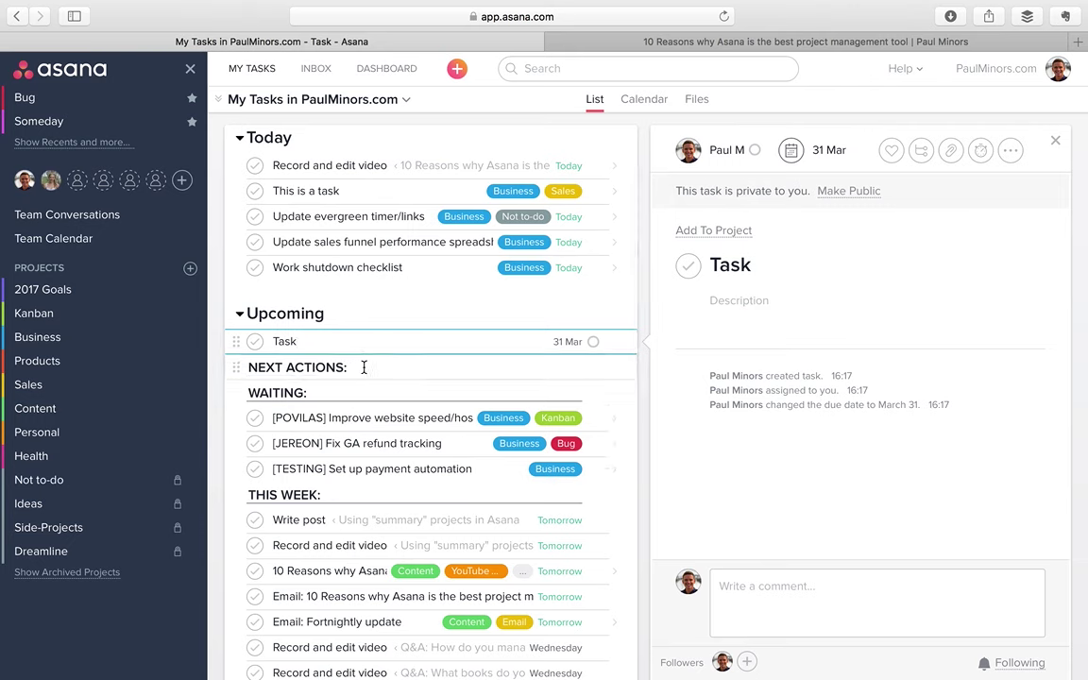
pyautogui.scroll(-5, 293, 373)
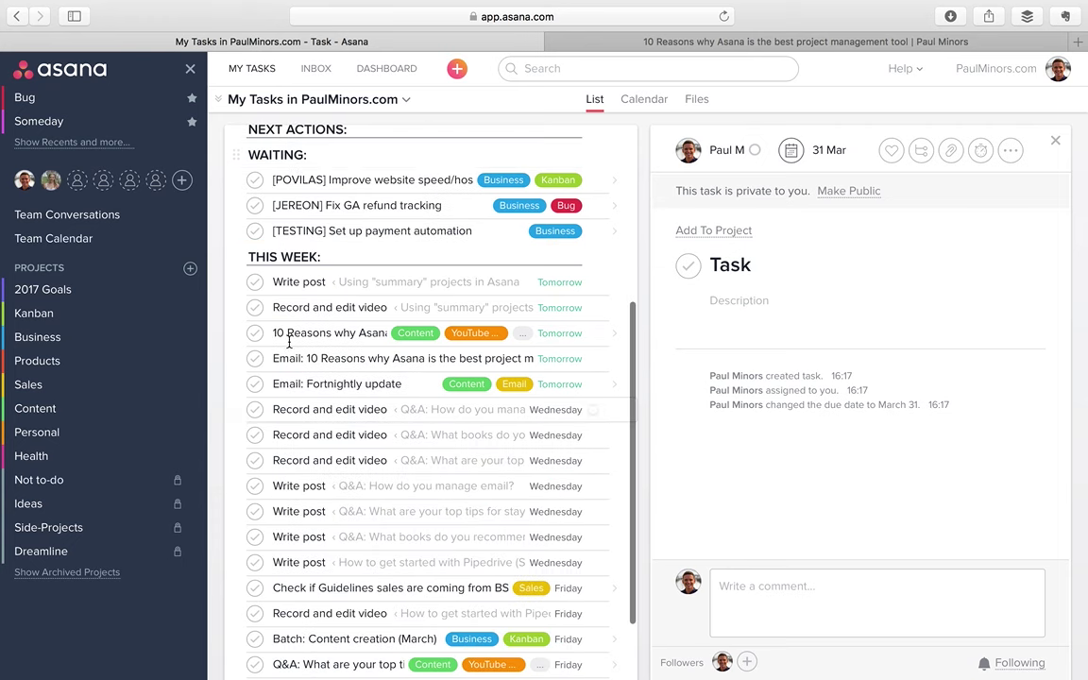
pyautogui.scroll(-2, 312, 378)
pyautogui.scroll(8, 322, 383)
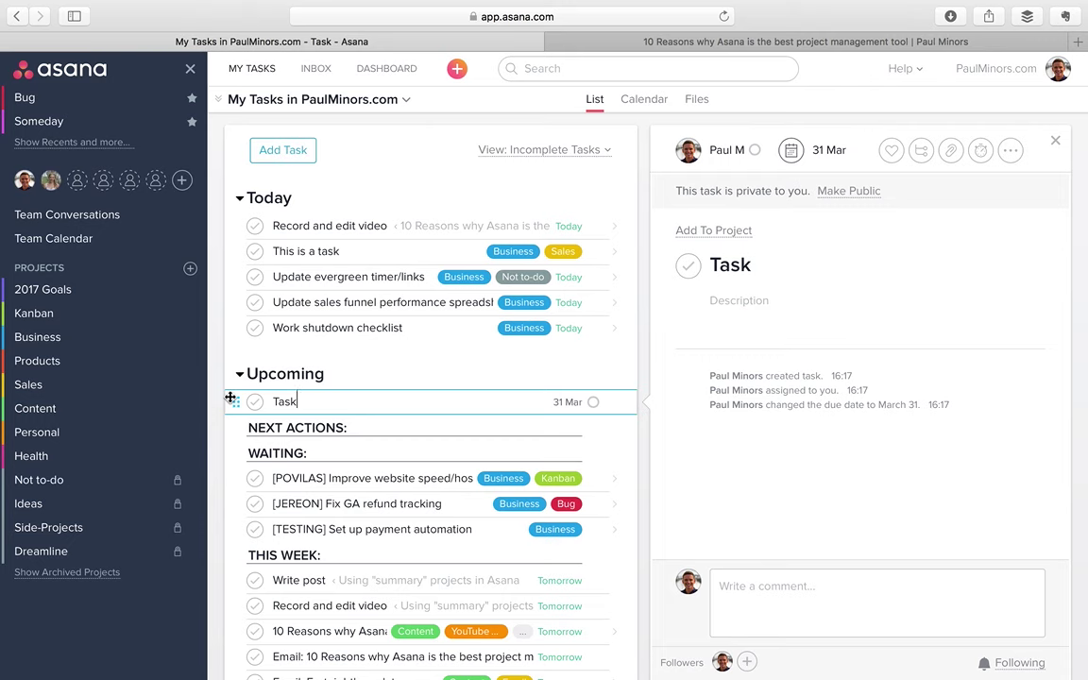
pyautogui.moveTo(230, 398)
pyautogui.mouseDown()
pyautogui.moveTo(219, 572)
pyautogui.moveTo(227, 400)
pyautogui.mouseUp()
pyautogui.hotkey('Tab', 'y')
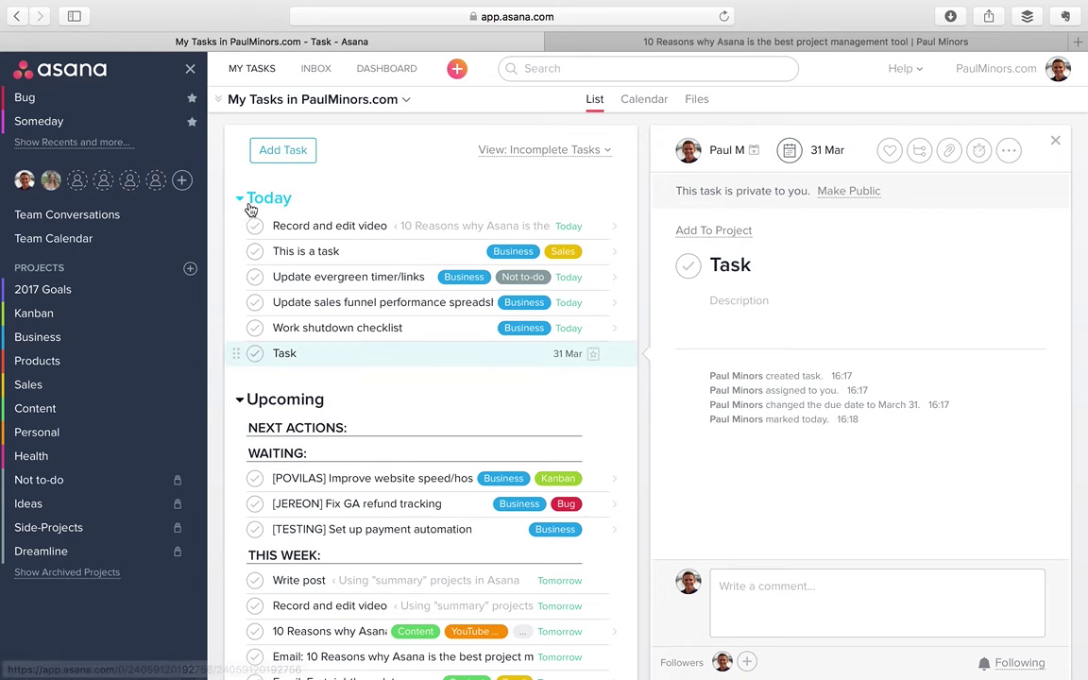
# - Delete the "Task" from the Today group by clearing its name
pyautogui.click(319, 353)
pyautogui.press('BackSpace')
pyautogui.press('BackSpace')
pyautogui.press('BackSpace')
pyautogui.press('BackSpace')
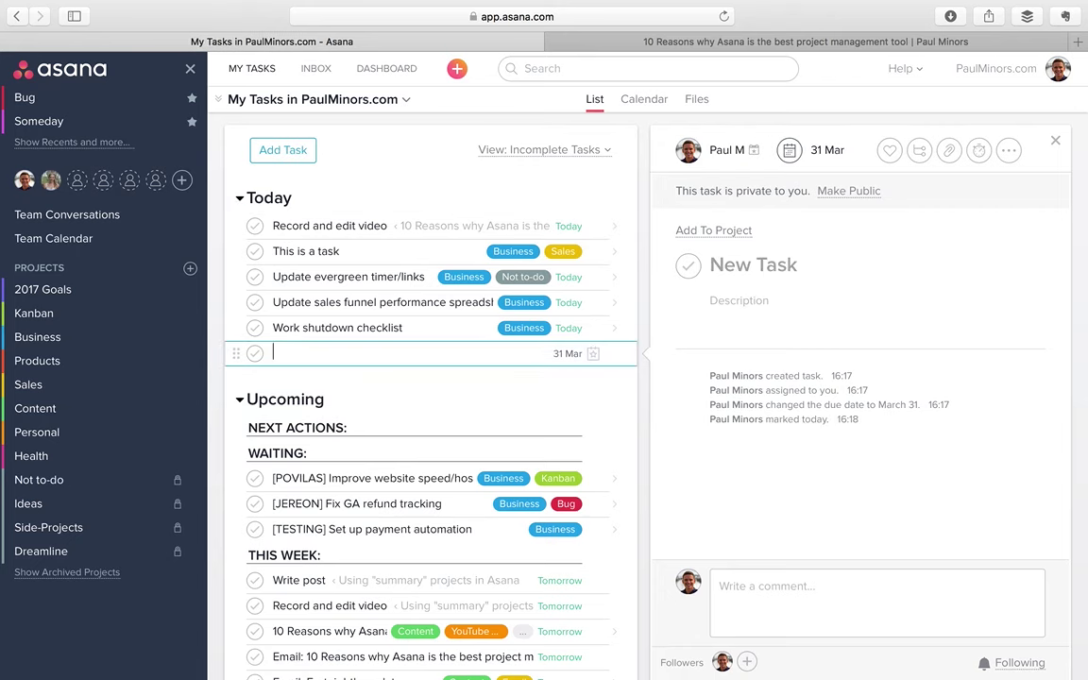
pyautogui.press('BackSpace')
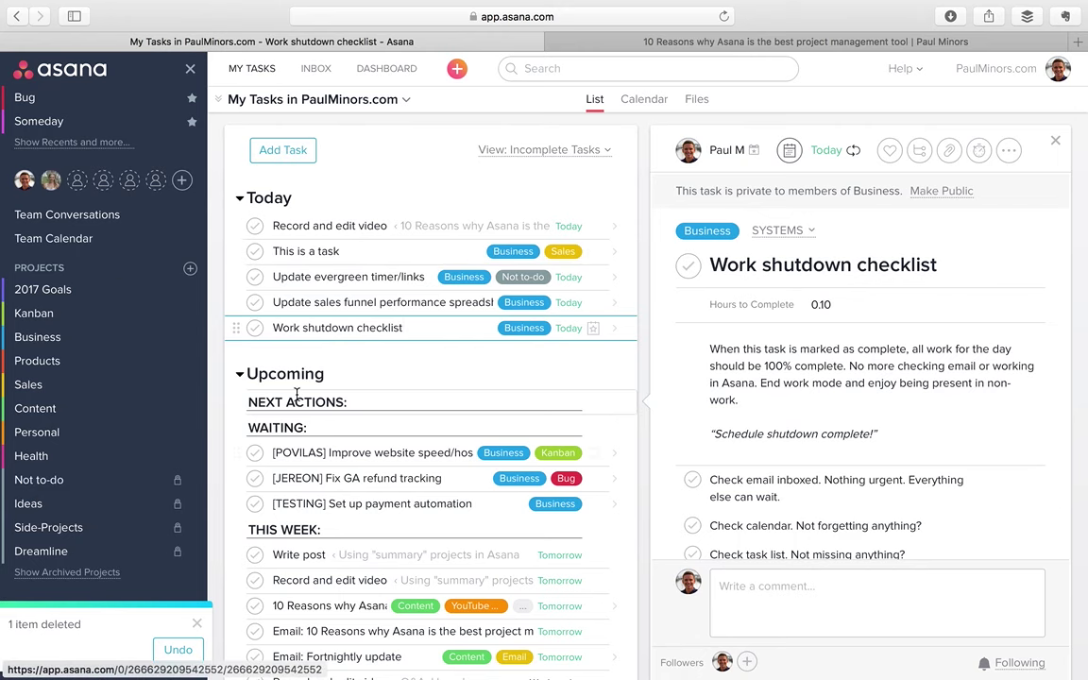
# - Open the "Record and edit video" task under Today and view its numbered subtasks
pyautogui.scroll(-5, 407, 378)
pyautogui.scroll(5, 407, 378)
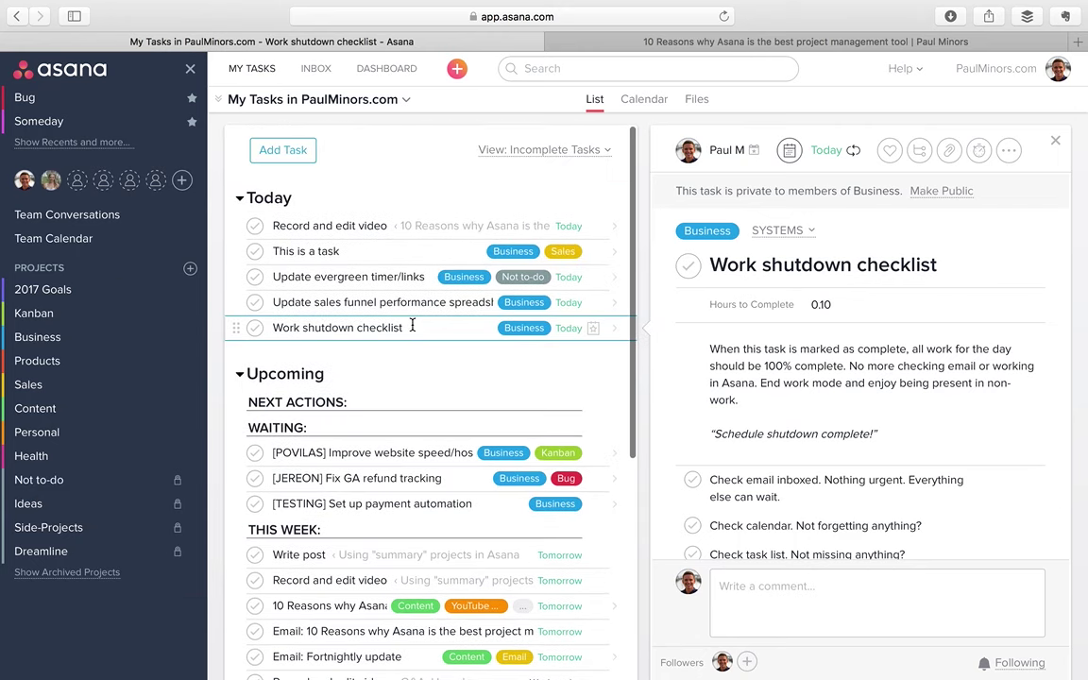
pyautogui.click(359, 226)
pyautogui.scroll(-5, 767, 359)
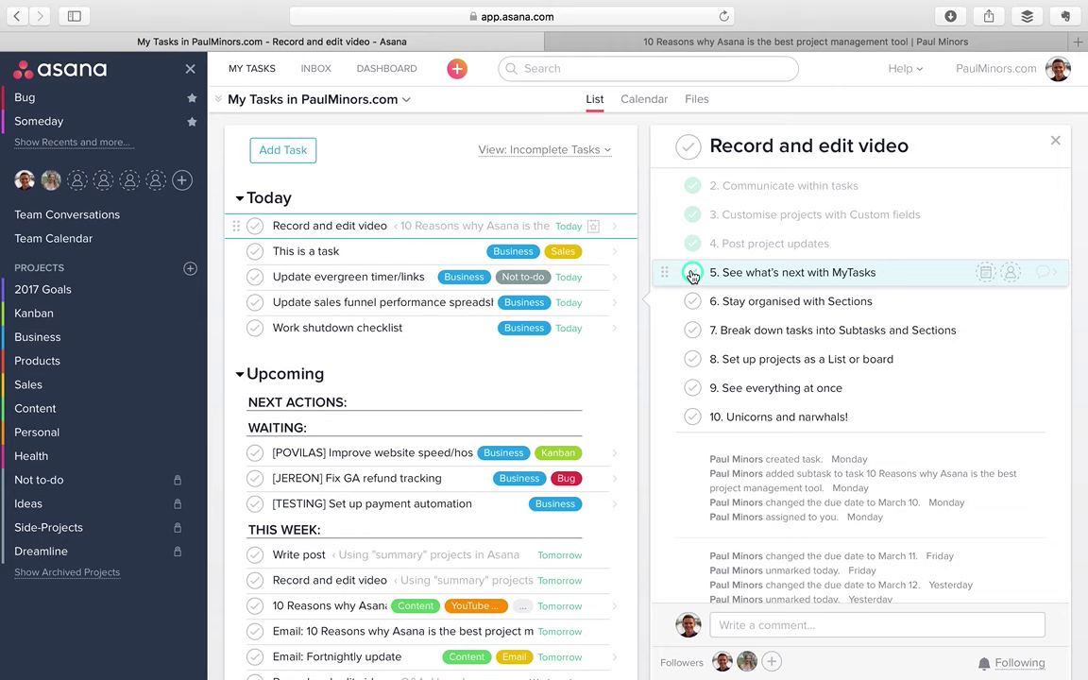
# - Collapse the Upcoming and Today groups, and expand both again
pyautogui.click(242, 374)
pyautogui.click(242, 200)
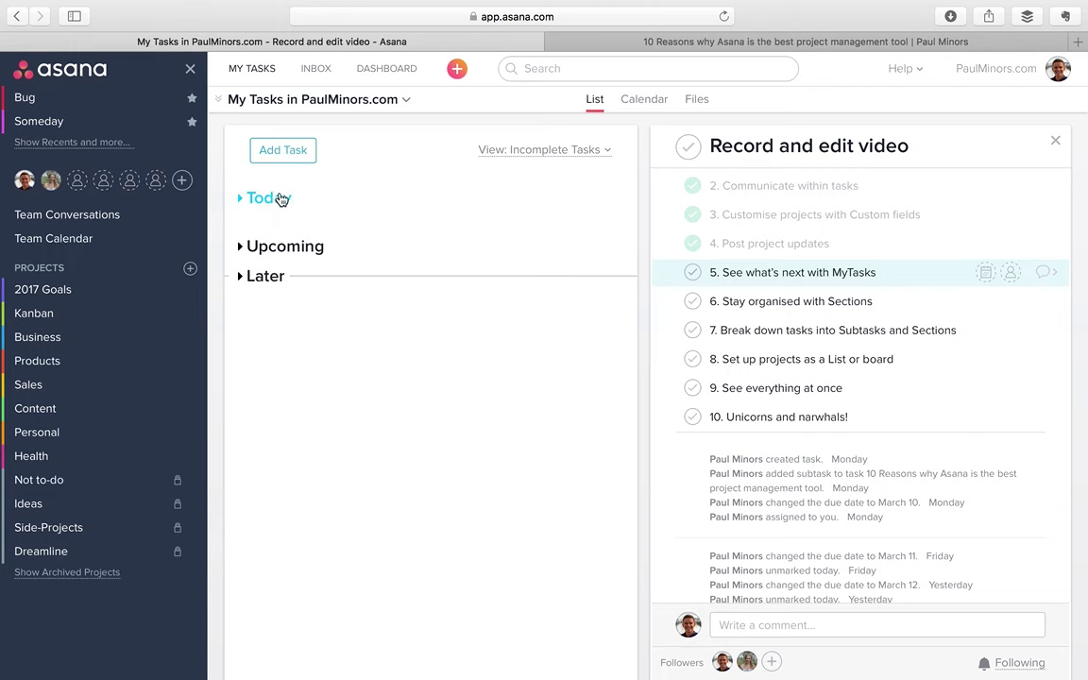
pyautogui.click(242, 246)
pyautogui.click(239, 200)
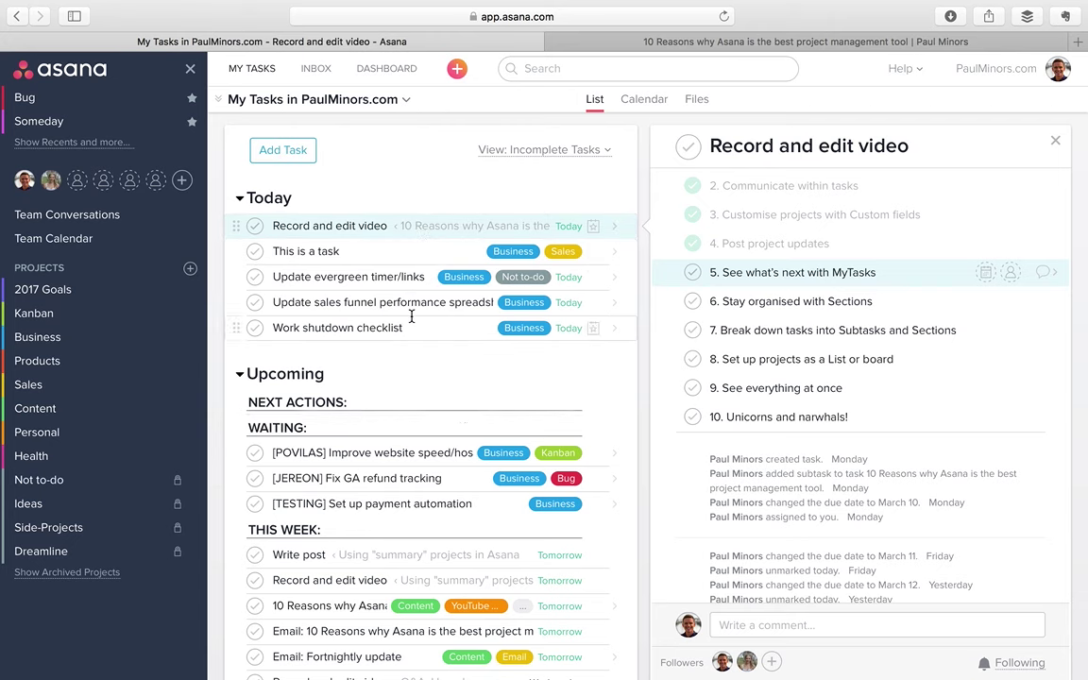
# - Mark the subtask "5. See what's next with MyTasks" complete and select the sixth subtask
pyautogui.click(693, 272)
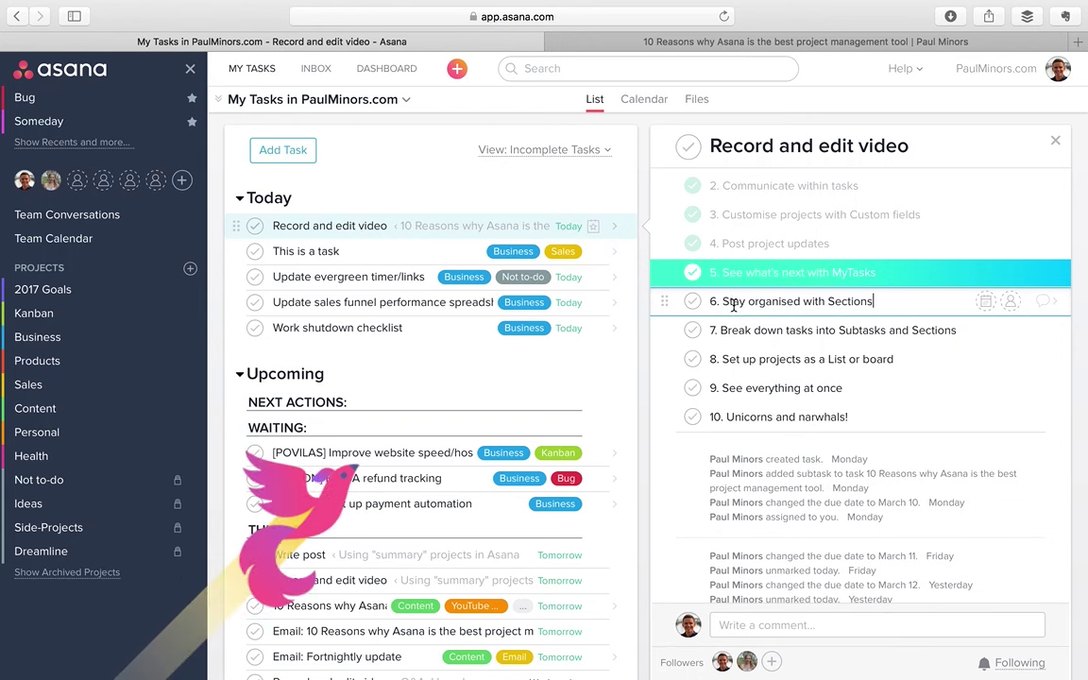
pyautogui.scroll(2, 791, 293)
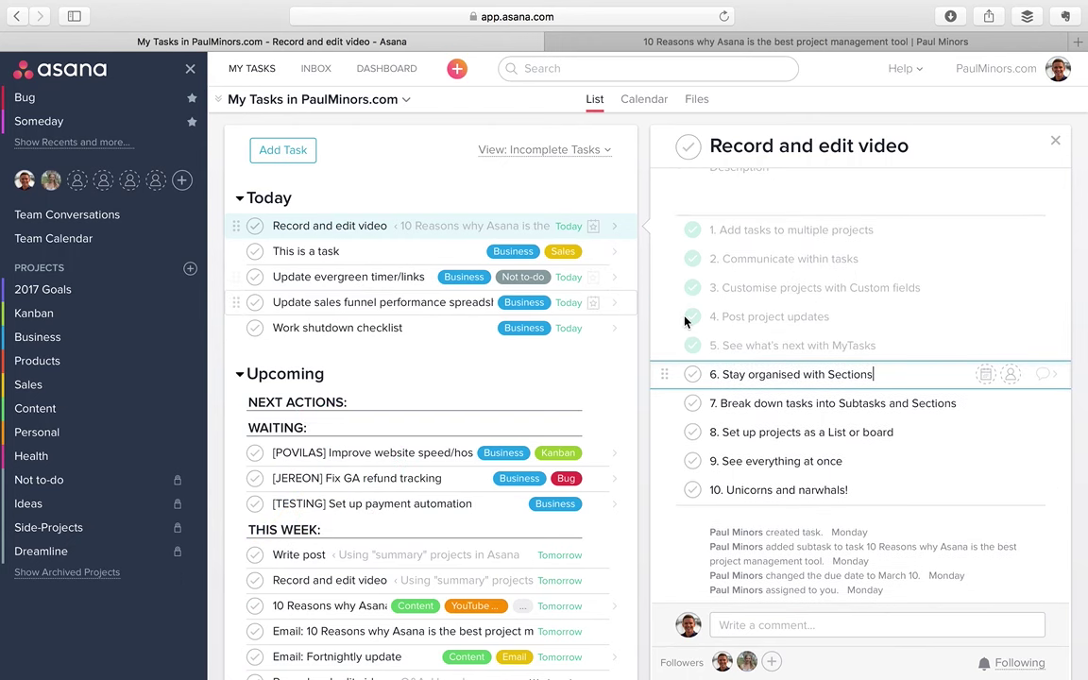
# - Examine the section headings under Upcoming and in the Business project, and return to My Tasks
pyautogui.scroll(-3, 505, 365)
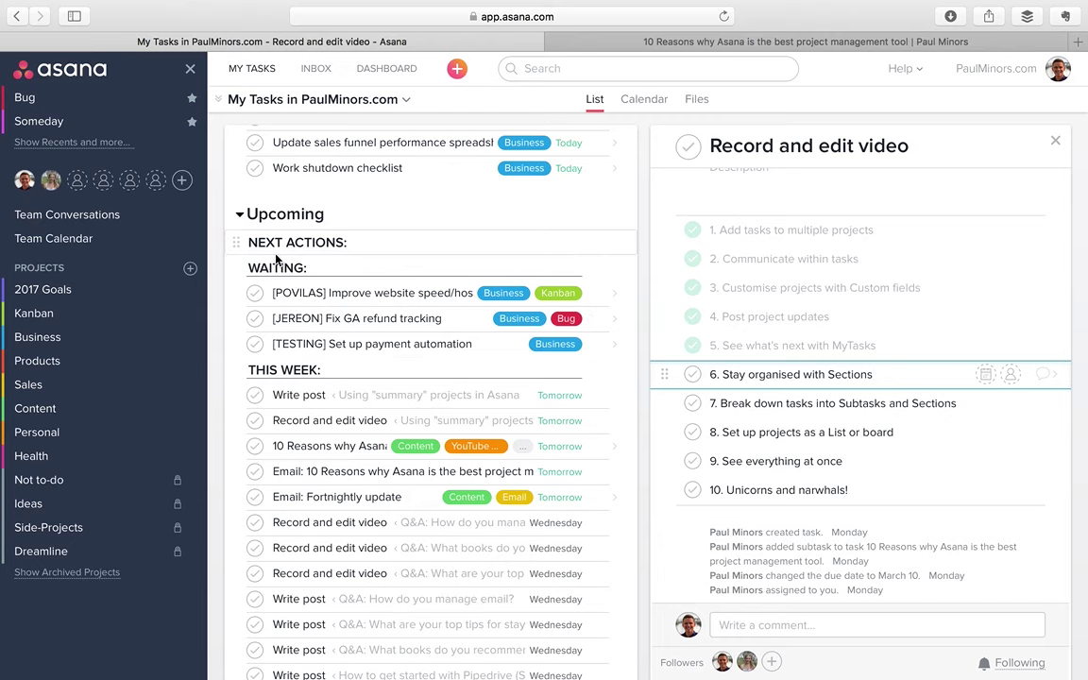
pyautogui.click(43, 336)
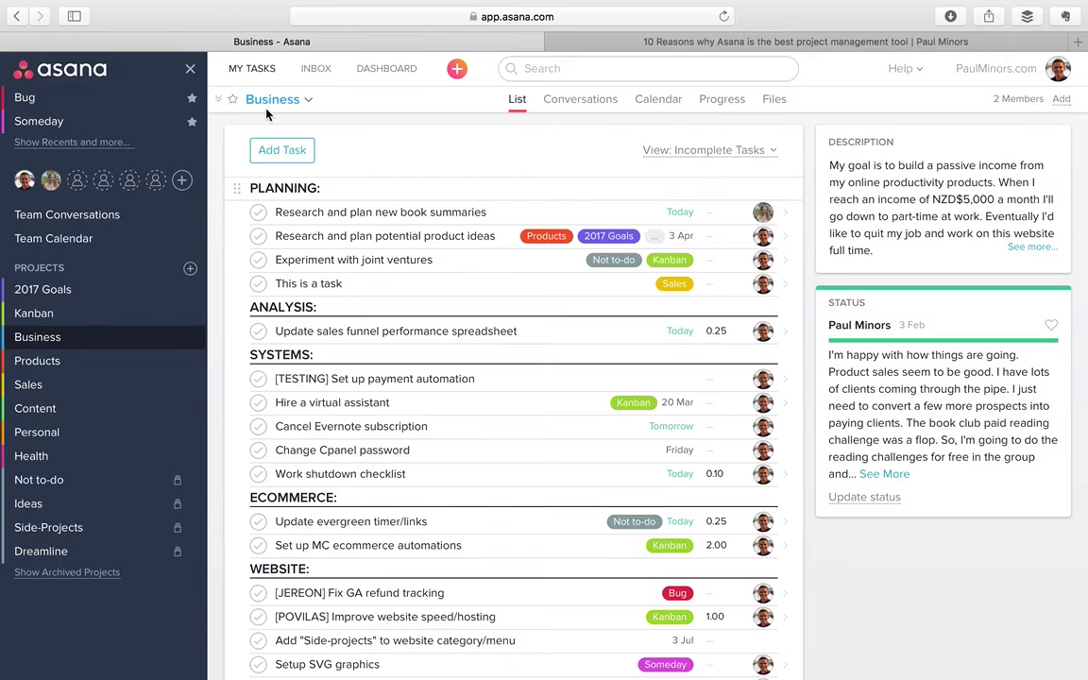
pyautogui.click(257, 76)
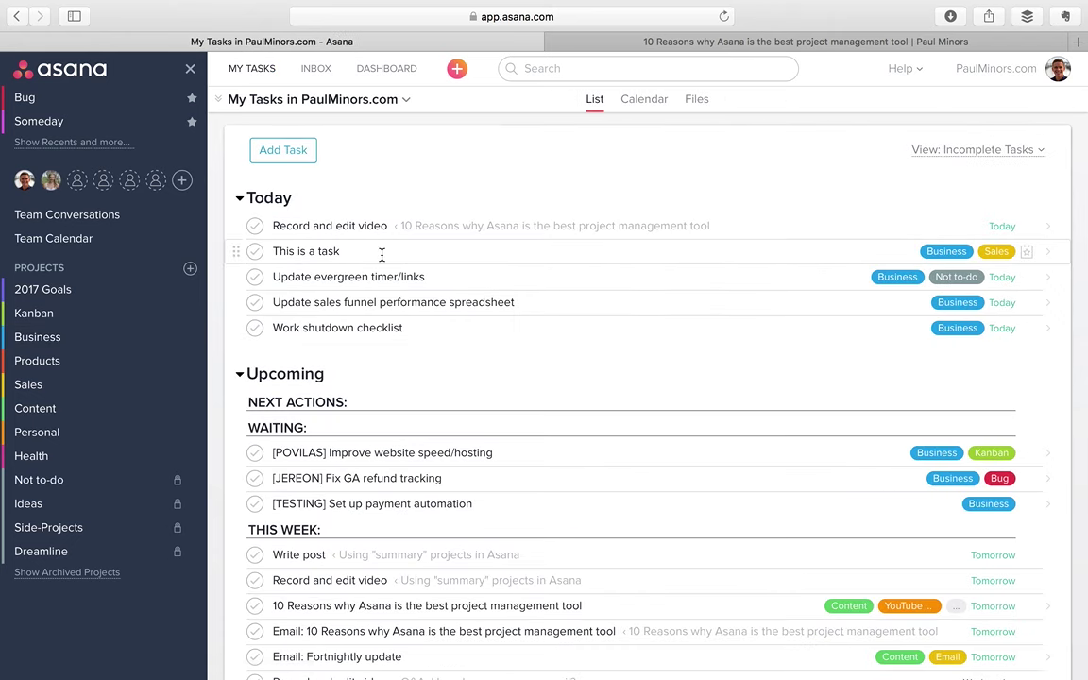
# - View the details of "This is a task" and "Record and edit video", and examine the sections under Upcoming
pyautogui.click(562, 255)
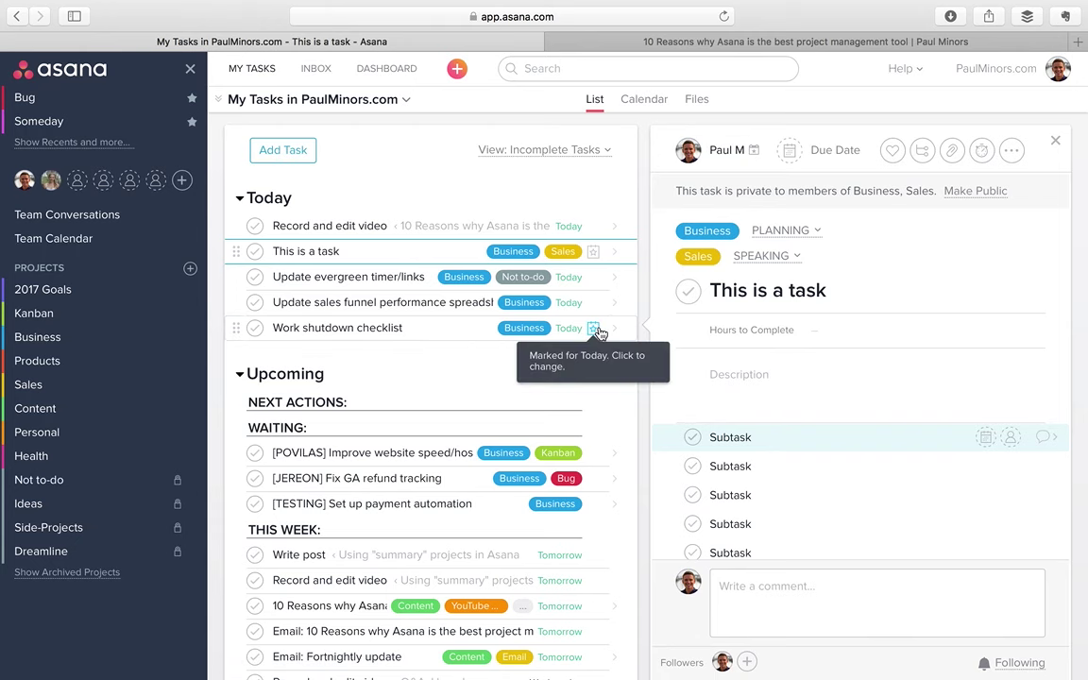
pyautogui.click(417, 226)
pyautogui.scroll(-4, 785, 322)
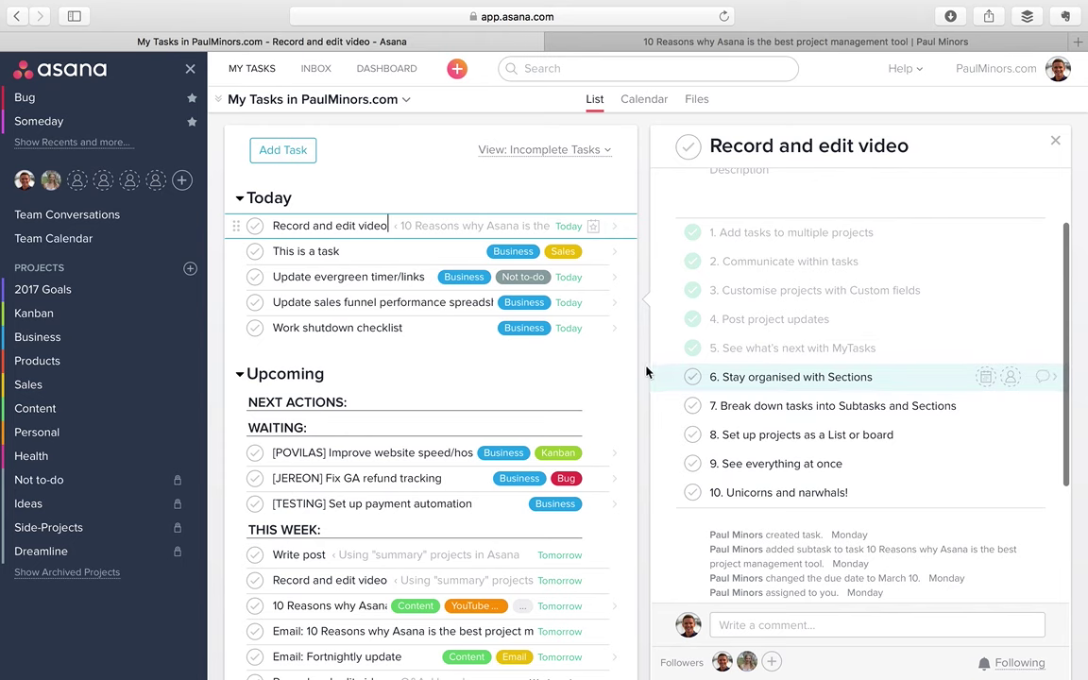
pyautogui.scroll(-5, 529, 409)
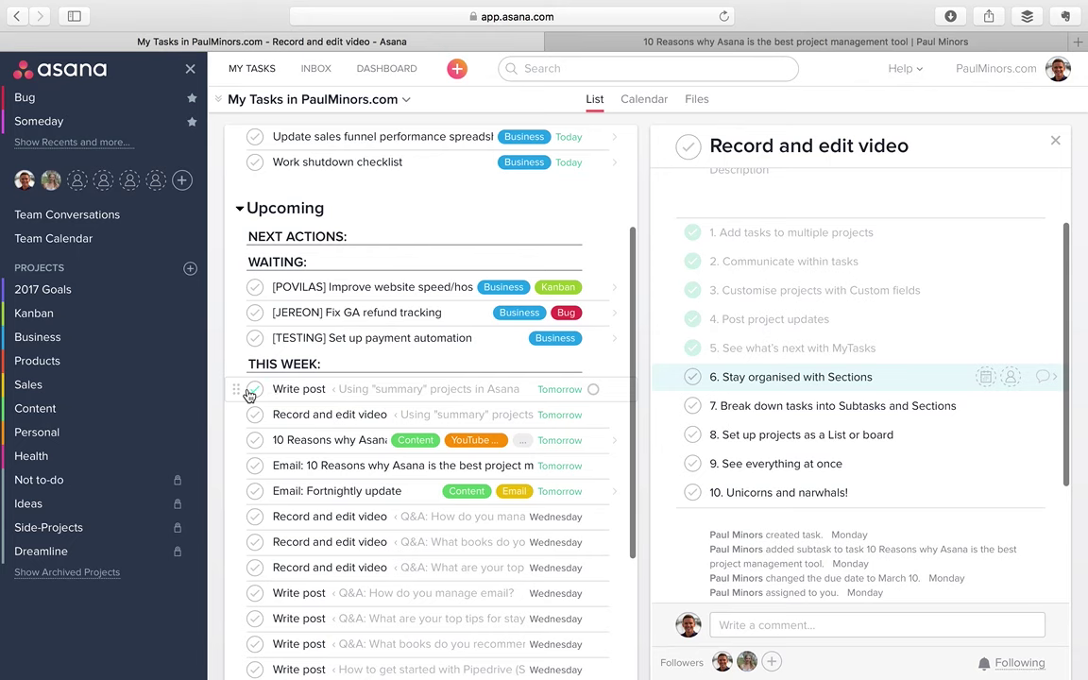
# - Open the Content project and look through its monthly sections down to July and back
pyautogui.click(68, 412)
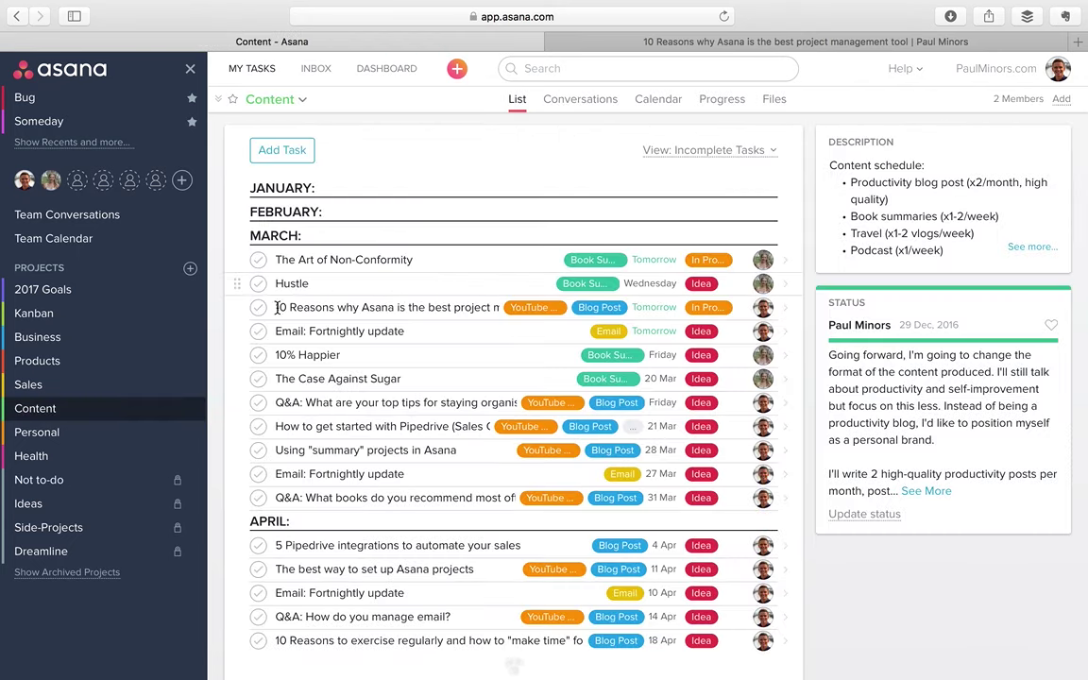
pyautogui.scroll(-6, 340, 311)
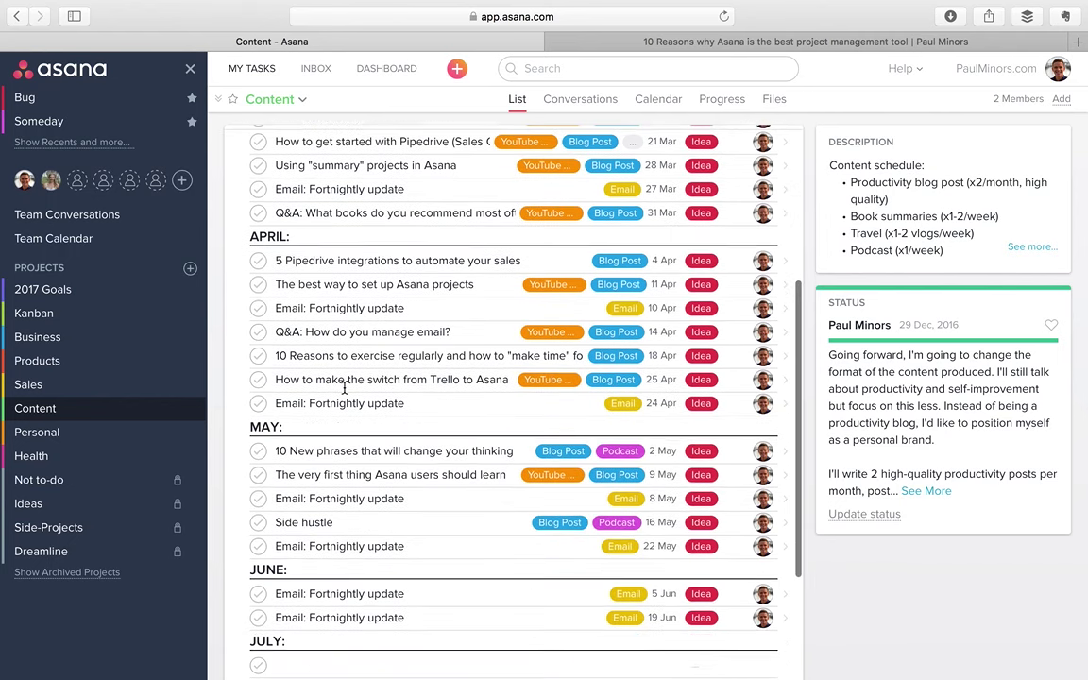
pyautogui.scroll(3, 366, 388)
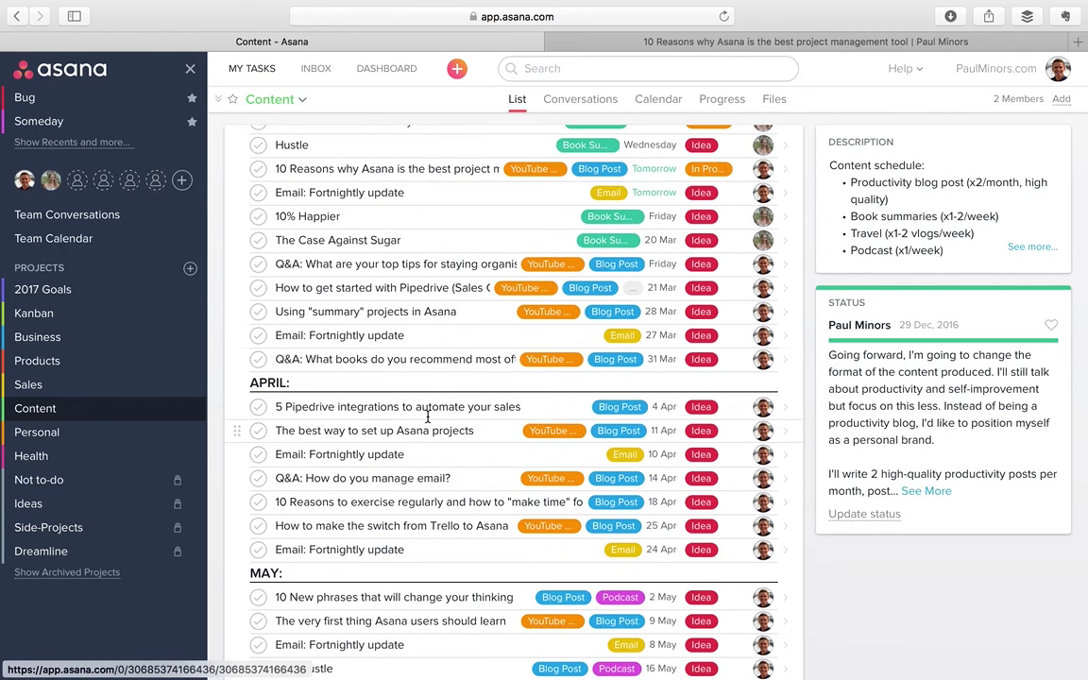
pyautogui.scroll(3, 379, 348)
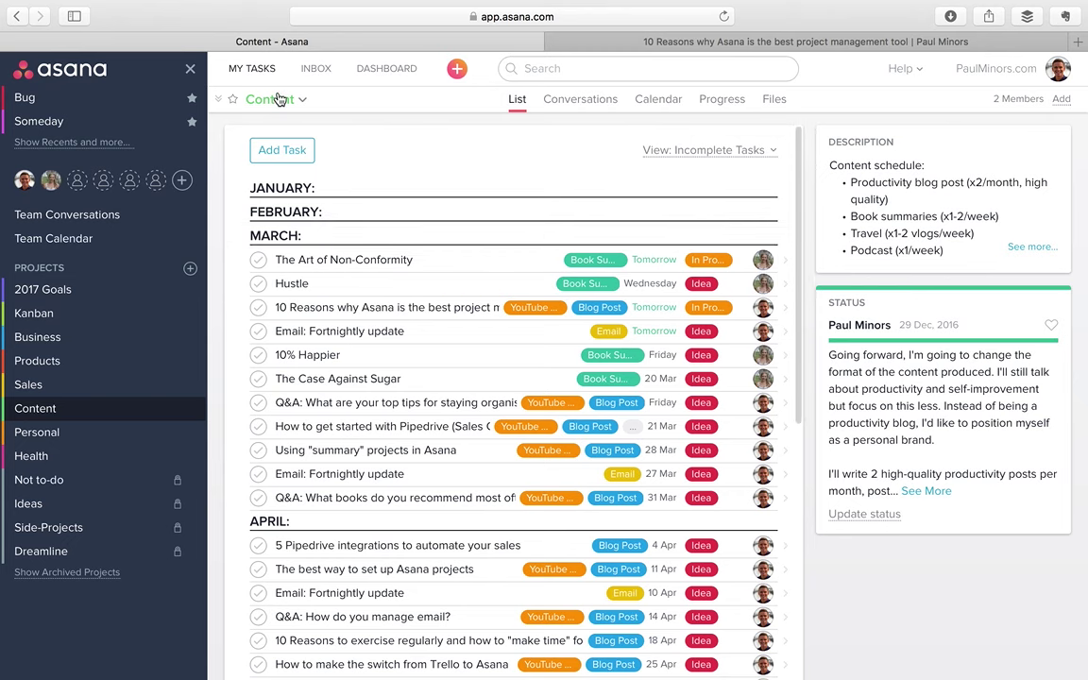
# - Return to My Tasks and mark the "Record and edit video" subtask "6. Stay organised with Sections" complete
pyautogui.click(243, 68)
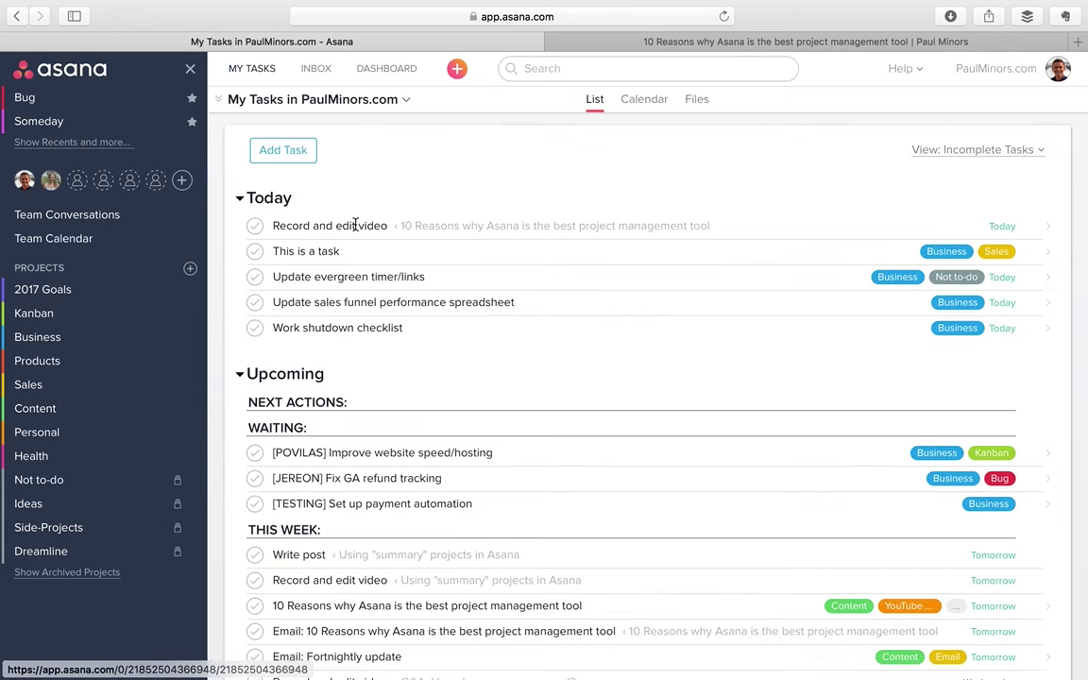
pyautogui.click(356, 225)
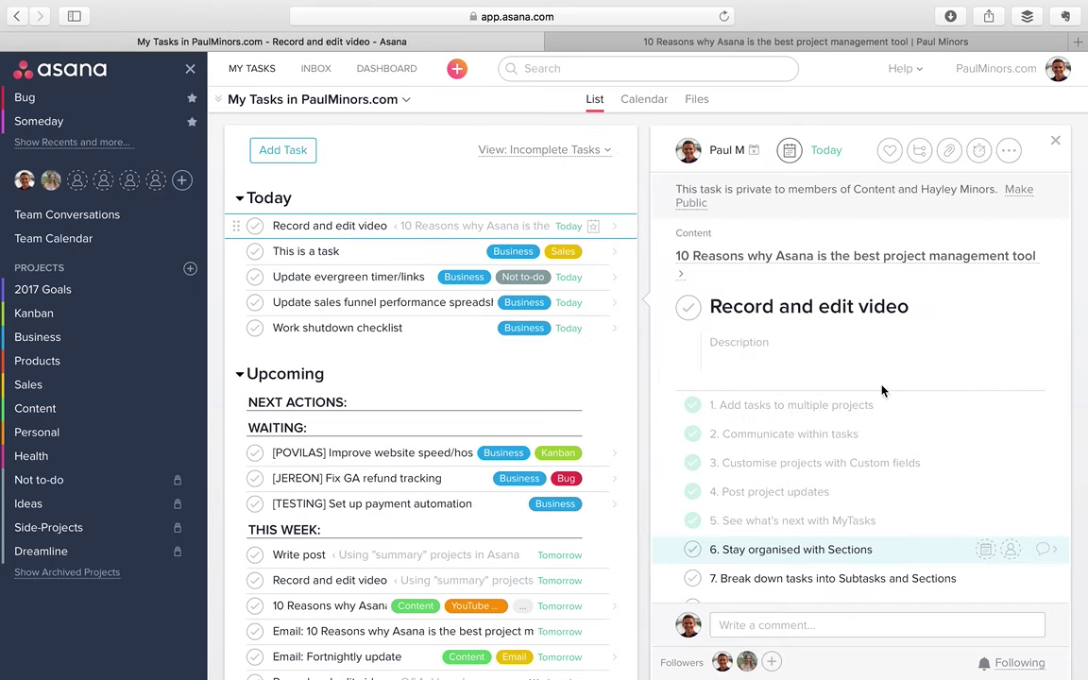
pyautogui.scroll(-5, 869, 412)
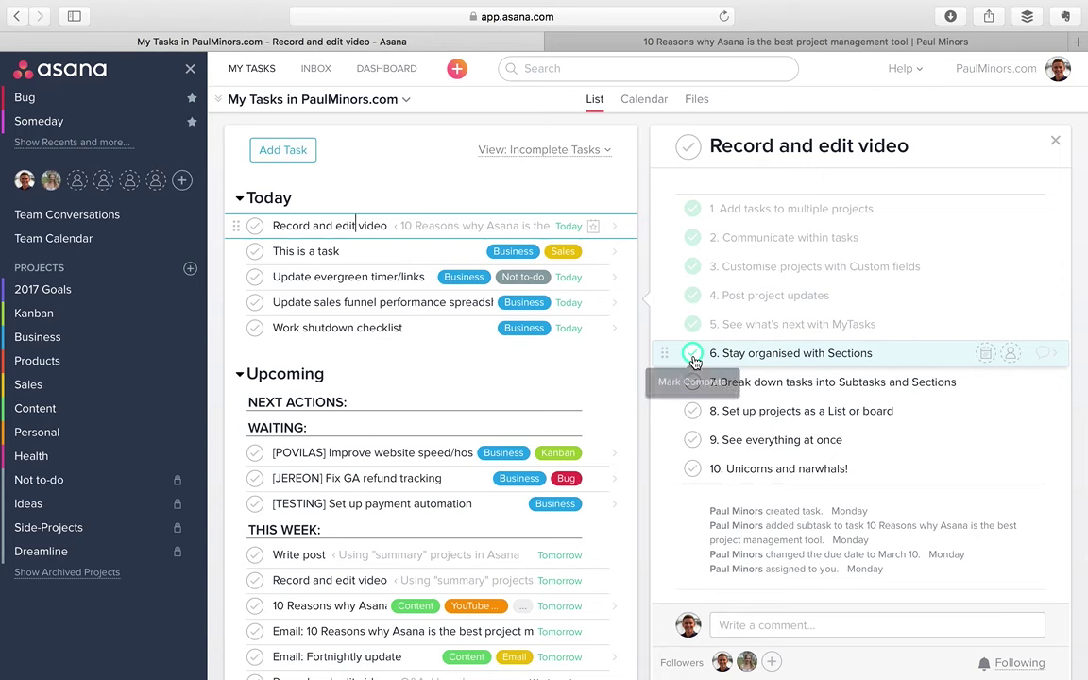
pyautogui.click(693, 355)
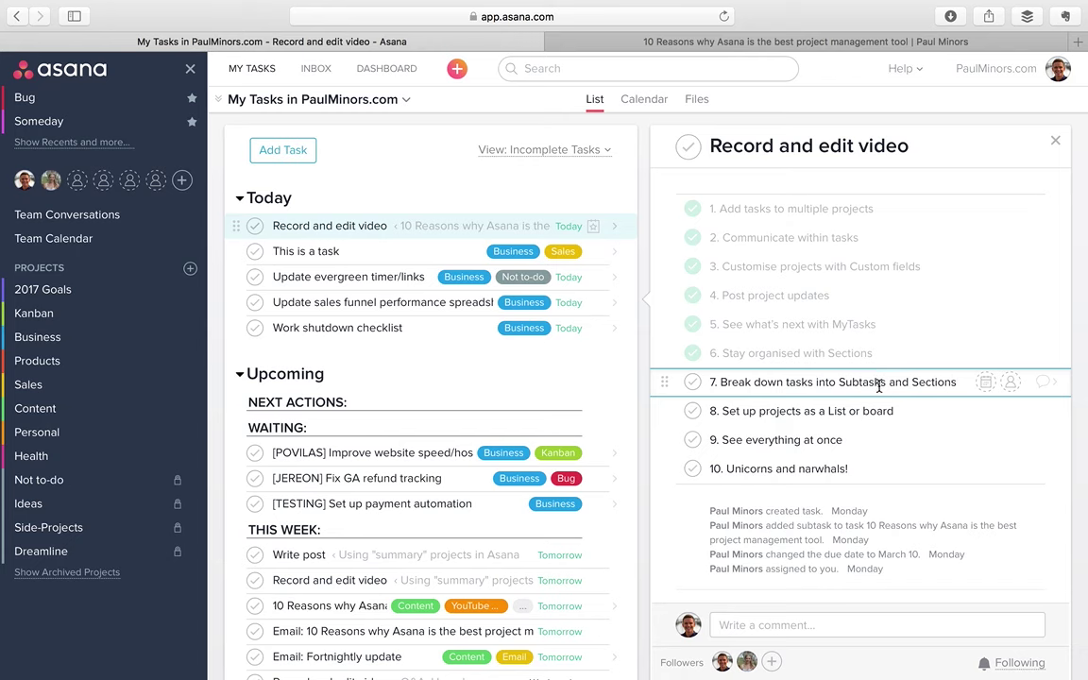
# - Look through the header and numbered subtask list of "Record and edit video"
pyautogui.scroll(3, 925, 382)
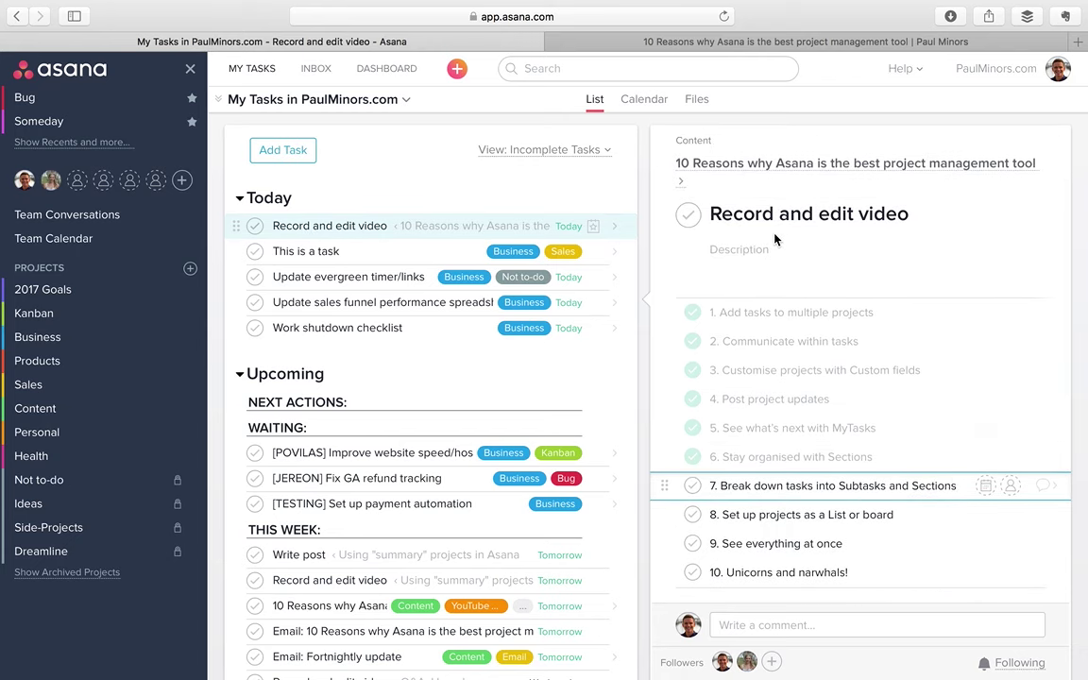
pyautogui.scroll(2, 774, 239)
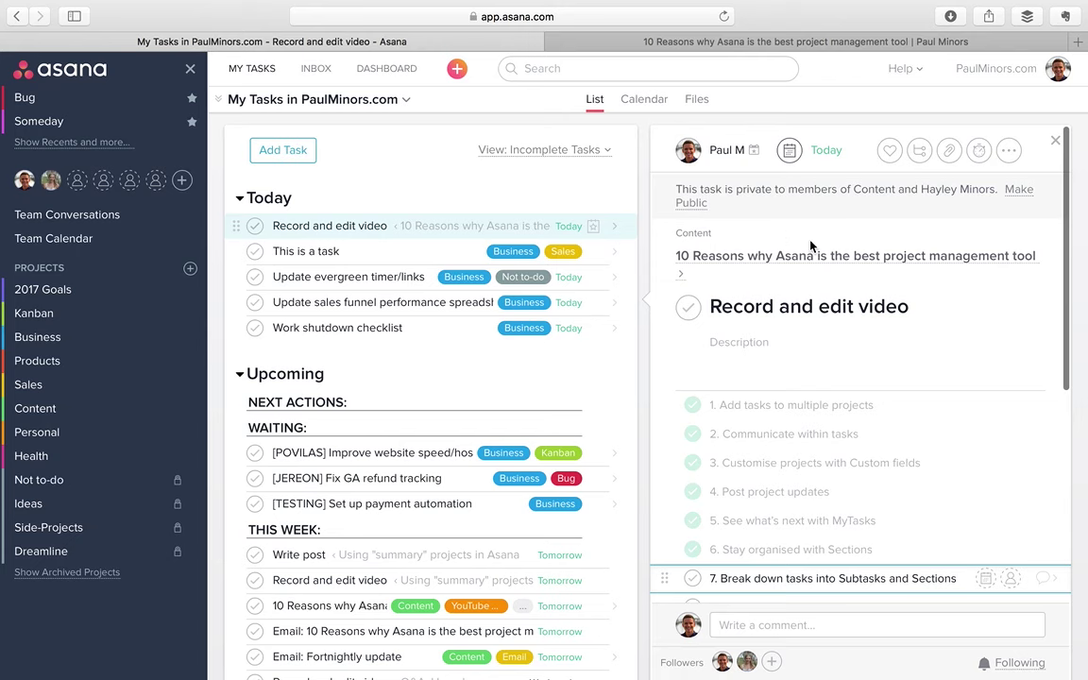
pyautogui.scroll(-2, 707, 269)
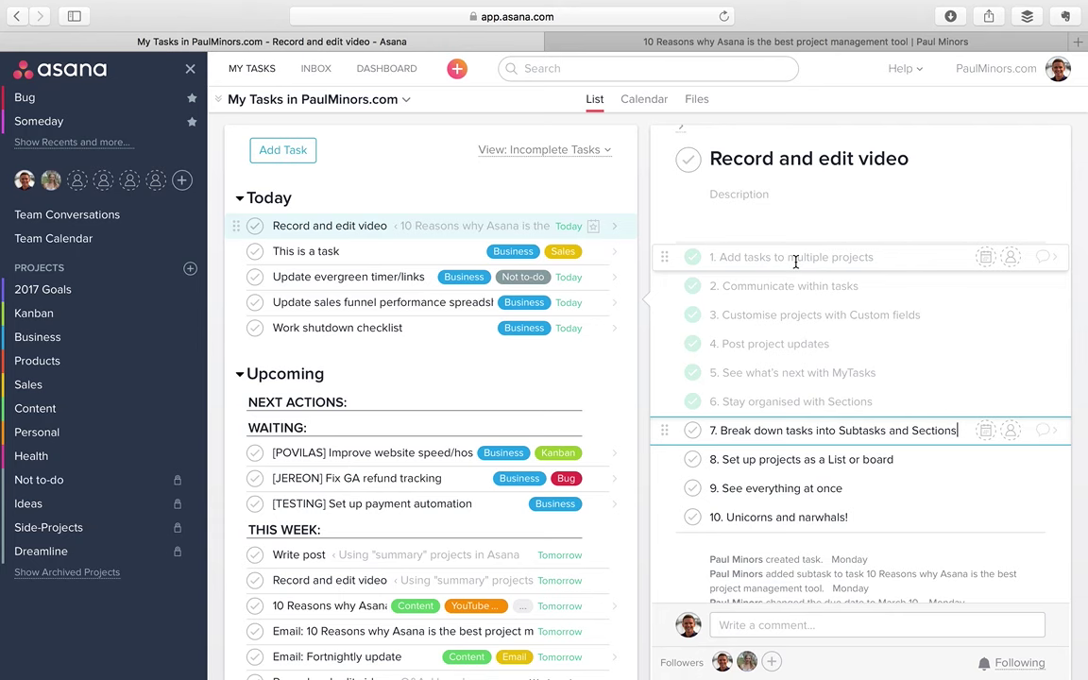
pyautogui.scroll(1, 795, 261)
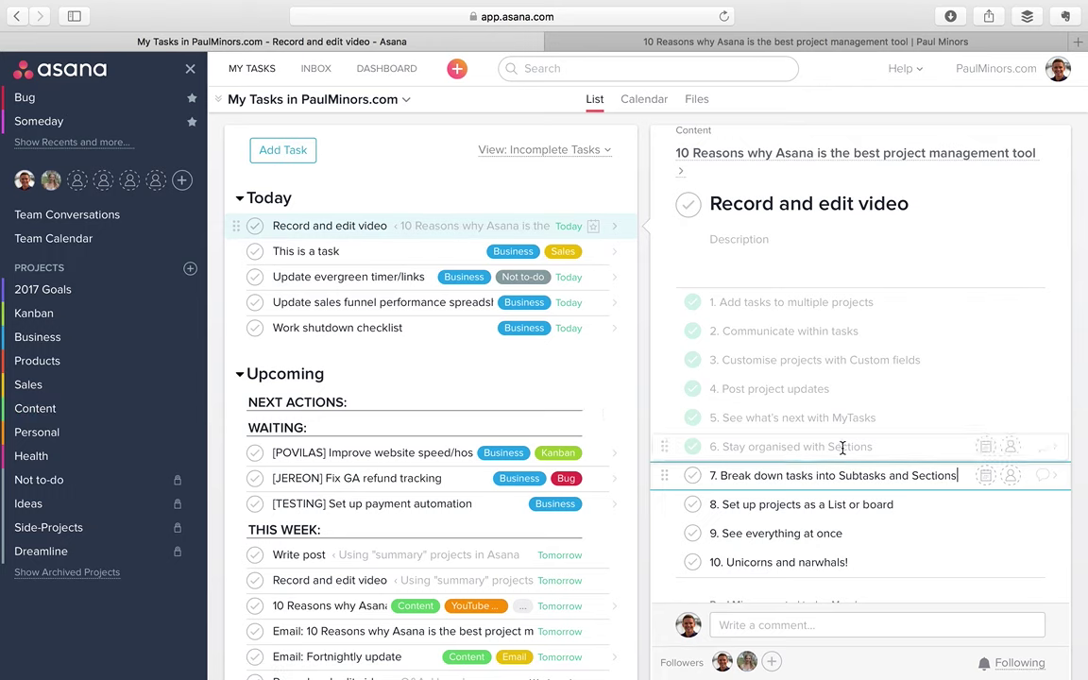
pyautogui.scroll(-1, 805, 444)
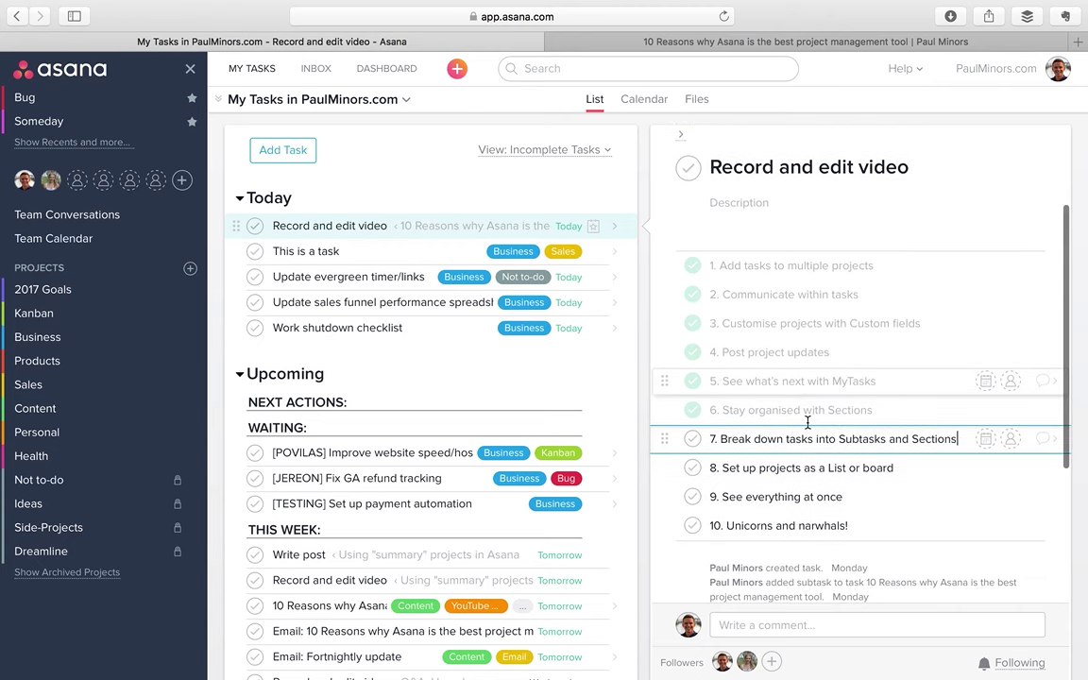
pyautogui.scroll(3, 847, 399)
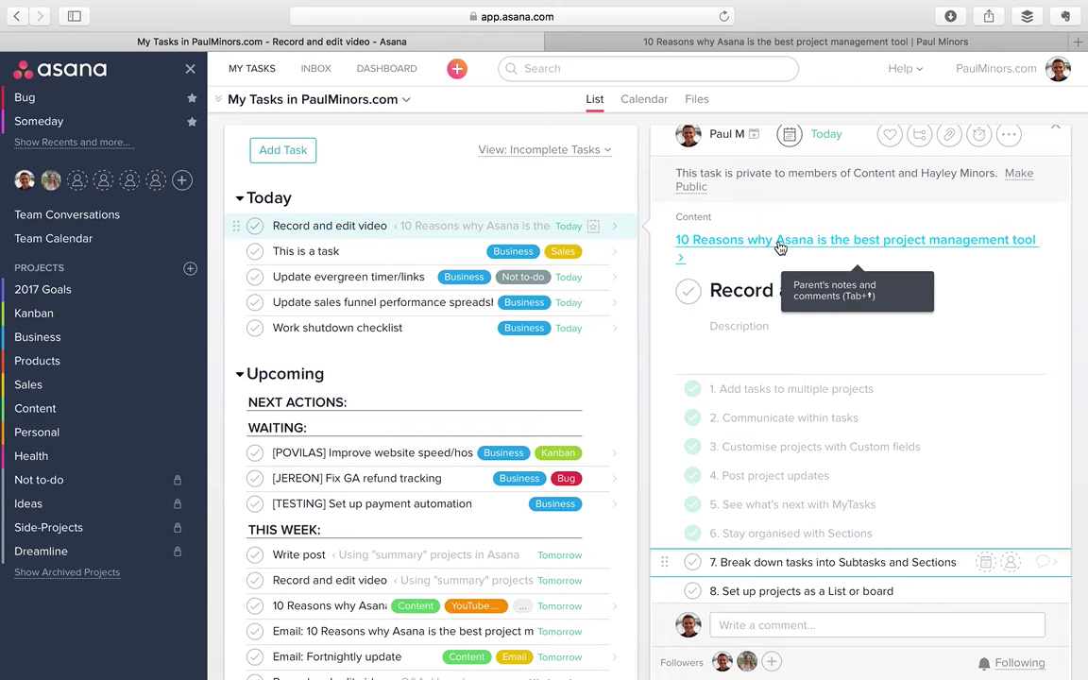
# - View the subtasks of the parent task "10 Reasons why Asana is the best project management tool" and return to "Record and edit video"
pyautogui.click(779, 242)
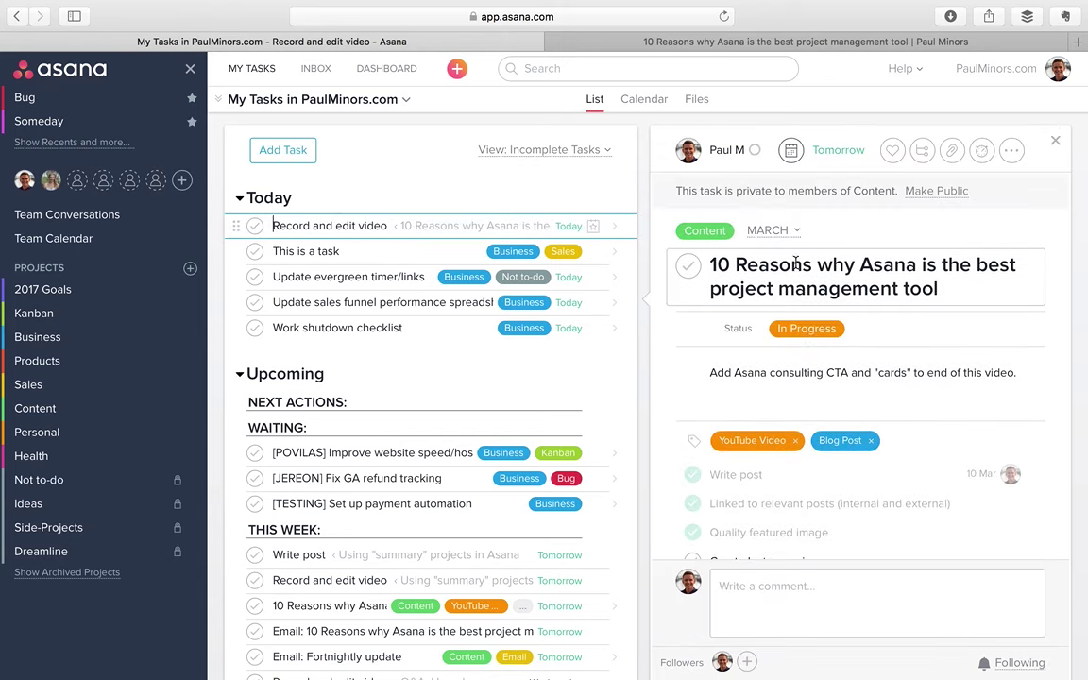
pyautogui.scroll(-6, 760, 268)
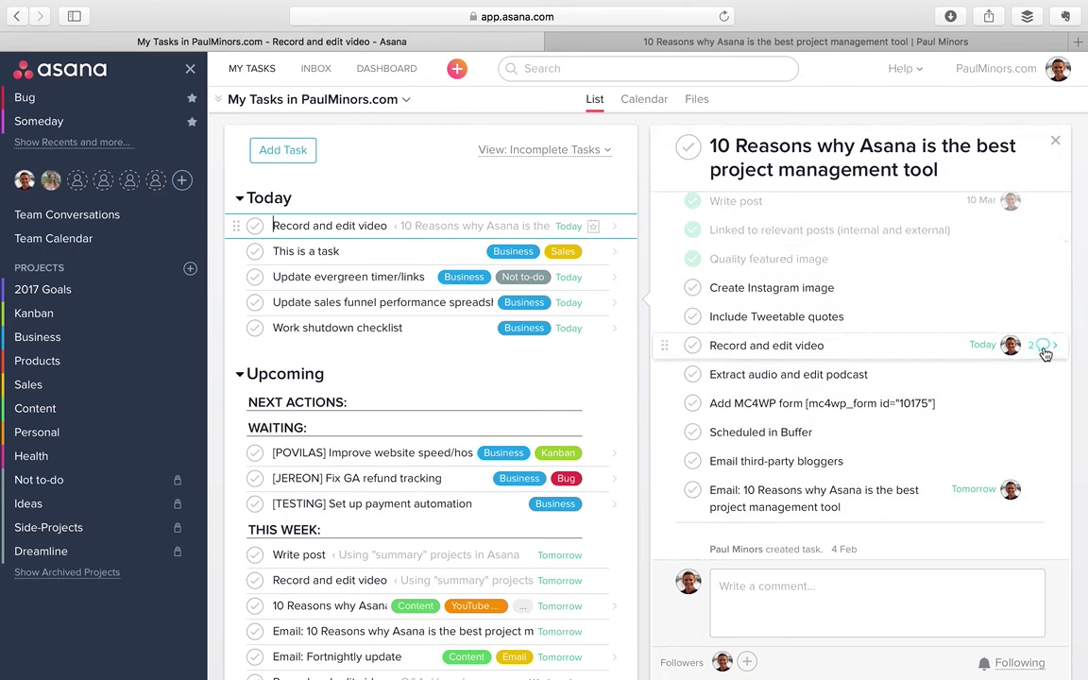
pyautogui.click(1044, 354)
pyautogui.scroll(-3, 755, 284)
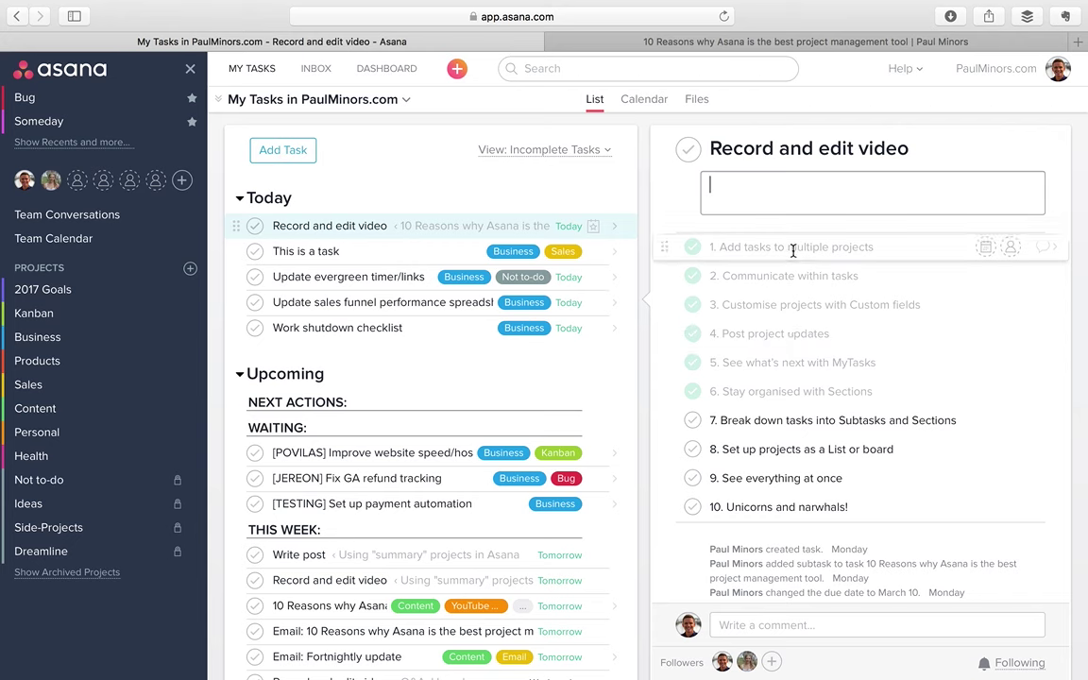
# - Add a section heading named "Section:" below the subtask "1. Add tasks to multiple projects"
pyautogui.click(861, 248)
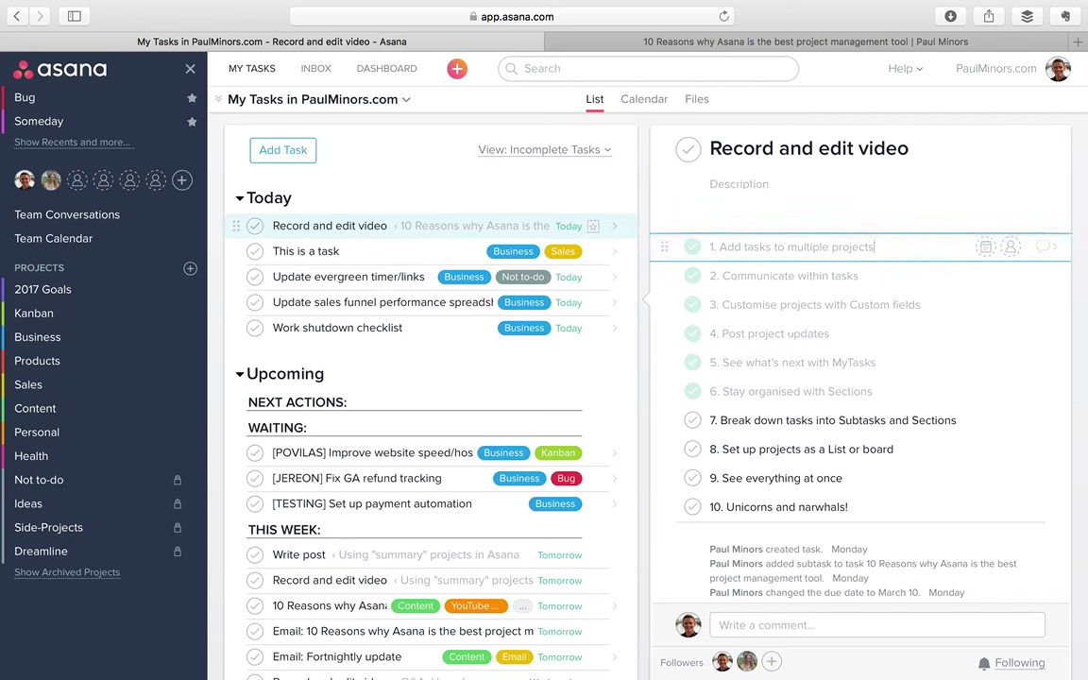
pyautogui.press('Return')
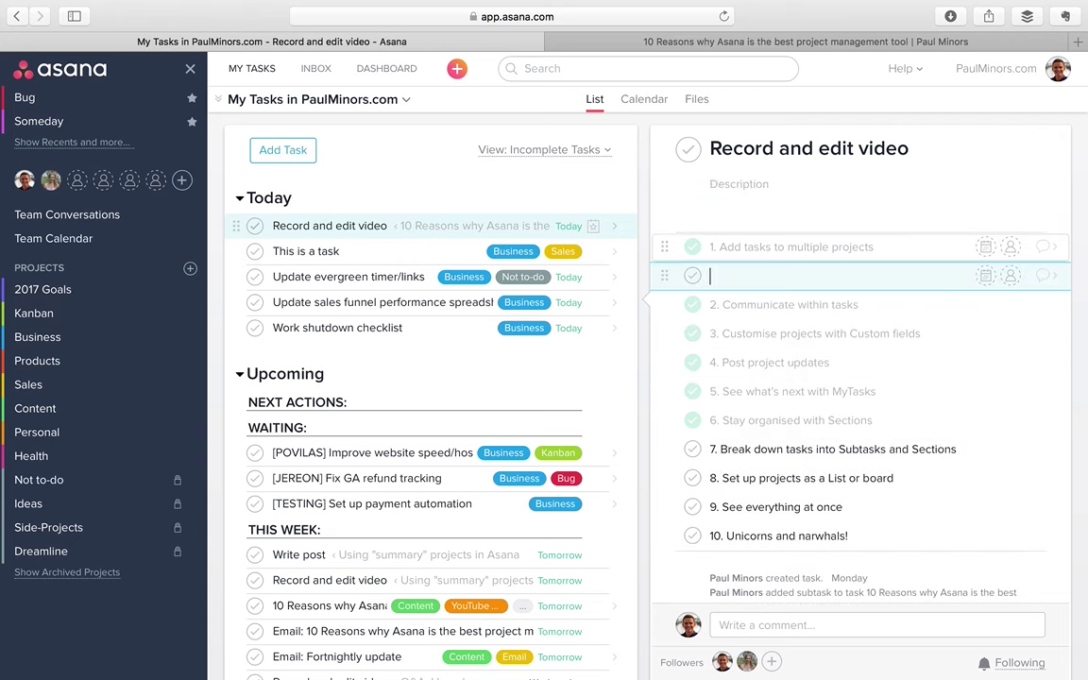
pyautogui.write('Section:')
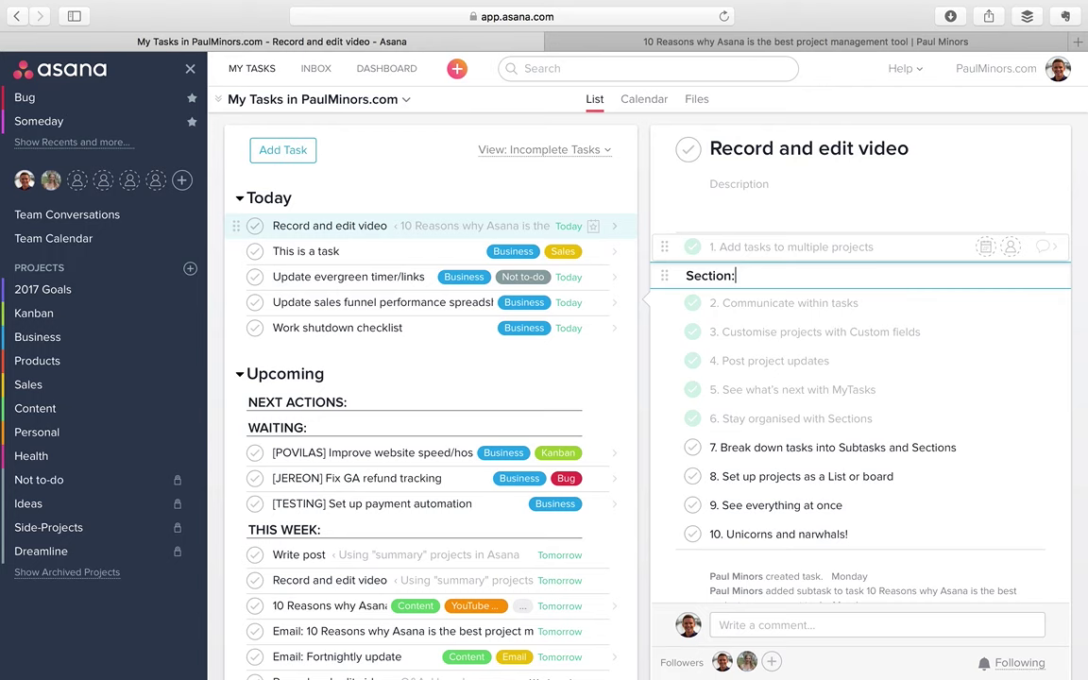
# - Add another "Section:" heading below the subtask "4. Post project updates", and select the subtask "2. Communicate within tasks"
pyautogui.press('Down')
pyautogui.press('Down')
pyautogui.press('Down')
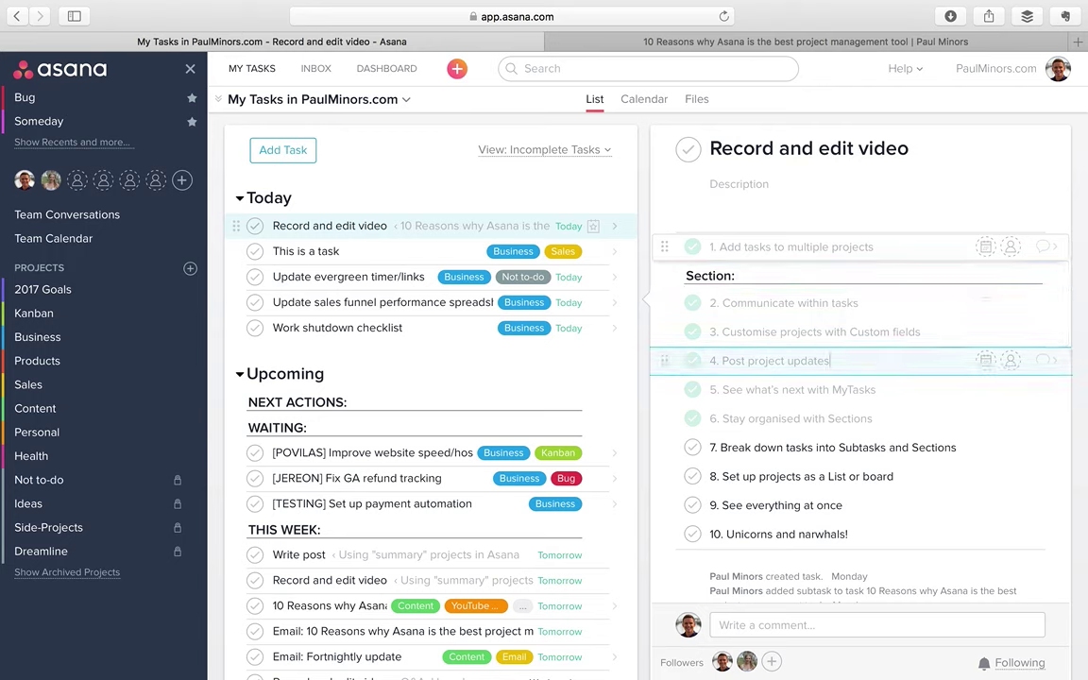
pyautogui.press('Return')
pyautogui.write('Section')
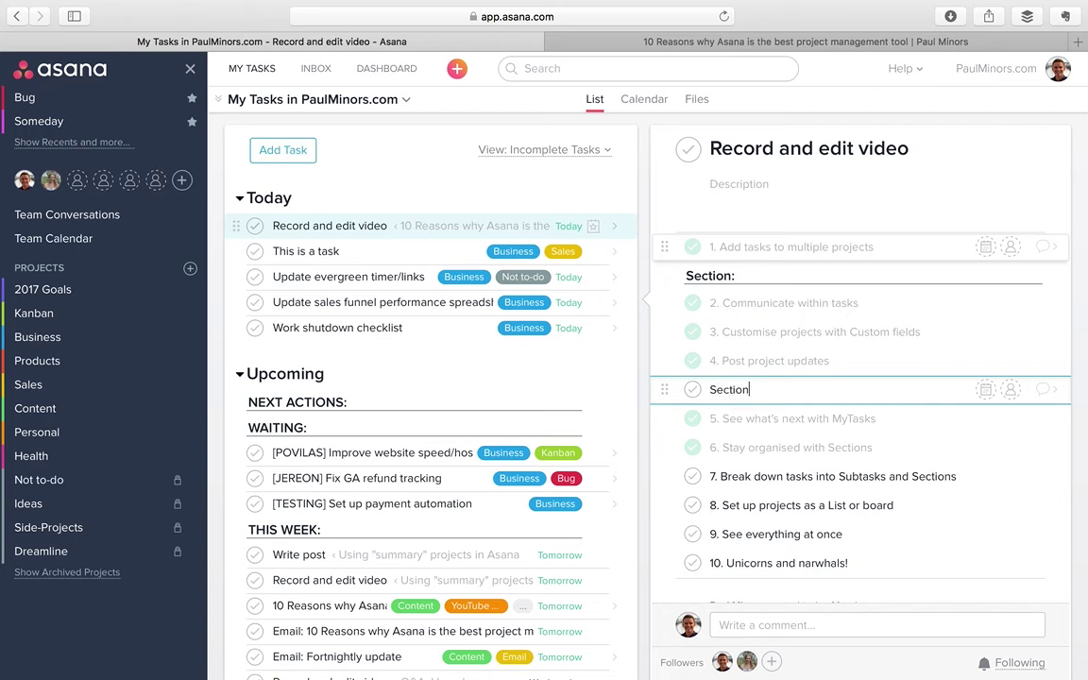
pyautogui.write(':')
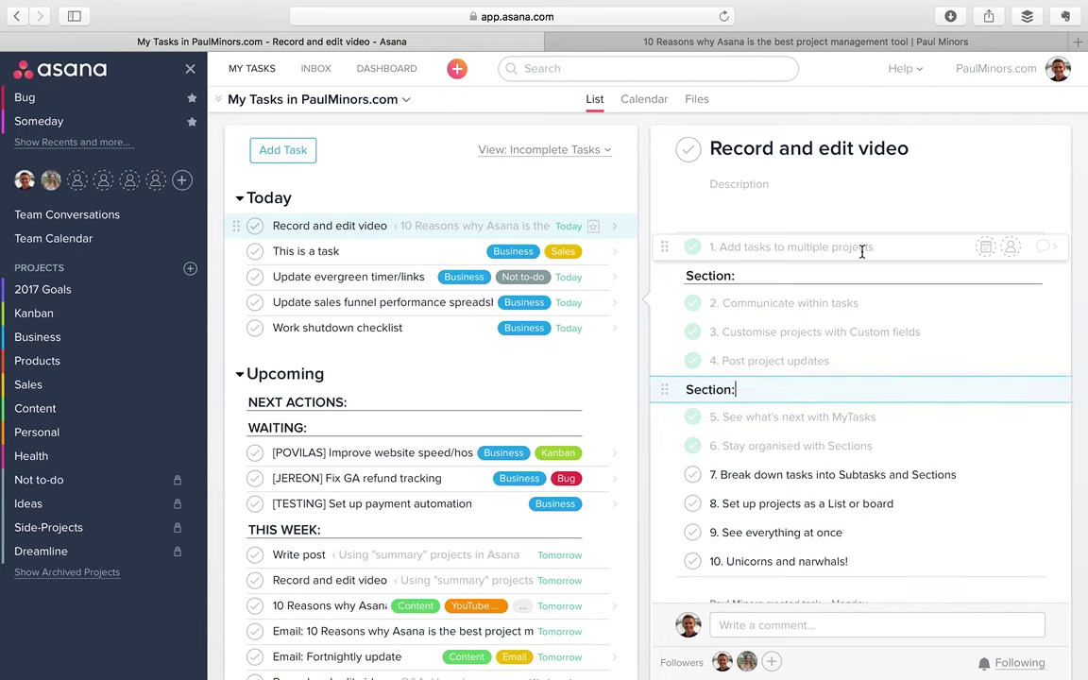
pyautogui.click(797, 301)
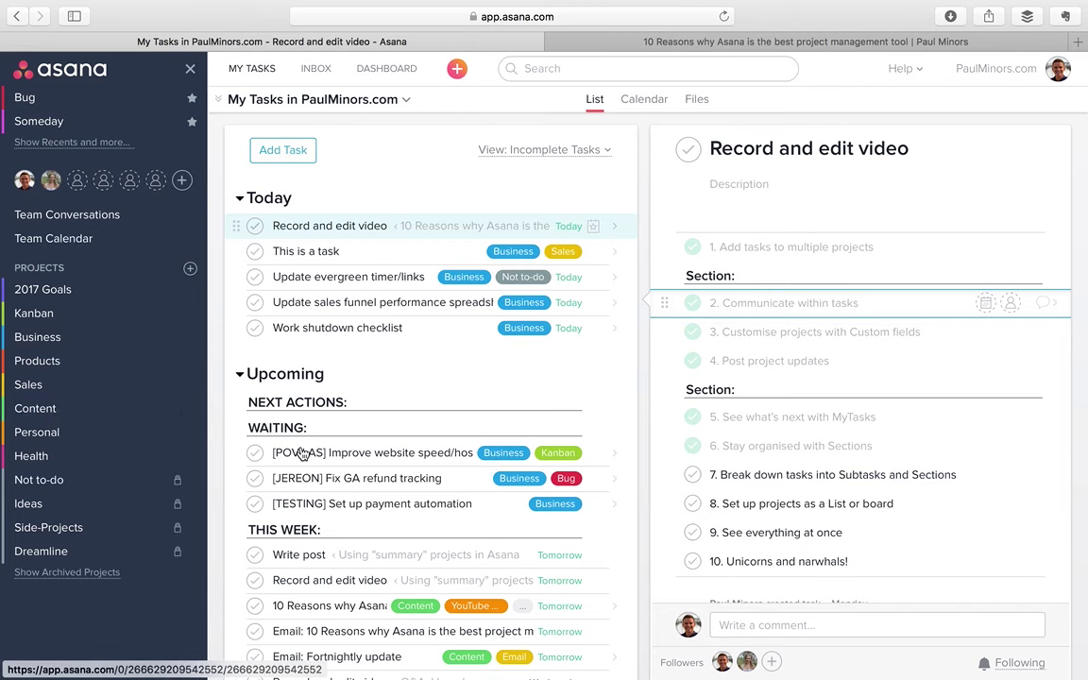
# - Delete the "Section:" heading below the subtask "4. Post project updates"
pyautogui.click(771, 389)
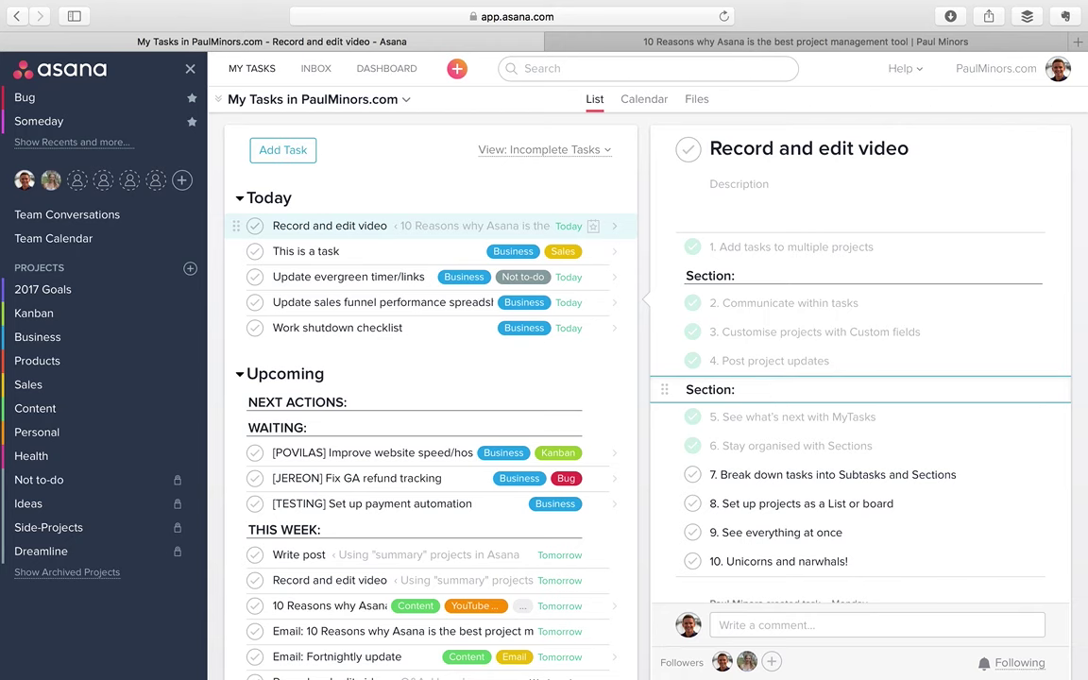
pyautogui.press('BackSpace')
pyautogui.press('BackSpace')
pyautogui.press('BackSpace')
pyautogui.press('BackSpace')
pyautogui.press('BackSpace')
pyautogui.press('BackSpace')
pyautogui.press('BackSpace')
pyautogui.press('BackSpace')
pyautogui.press('BackSpace')
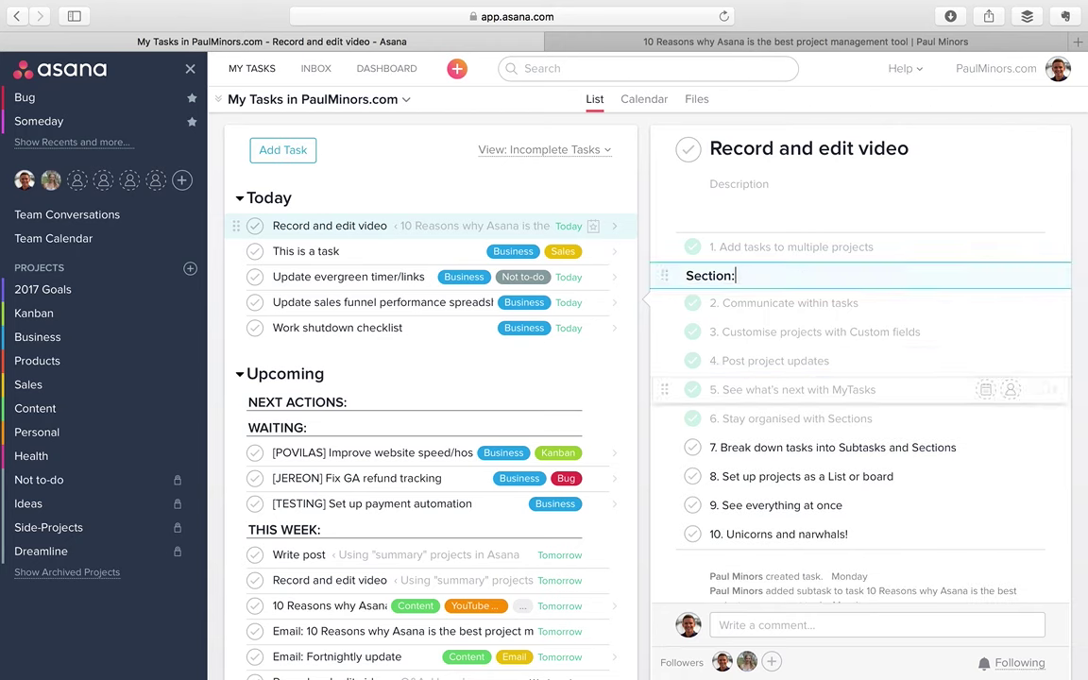
# - Delete the remaining "Section:" heading below the subtask "1. Add tasks to multiple projects"
pyautogui.press('BackSpace')
pyautogui.press('BackSpace')
pyautogui.press('BackSpace')
pyautogui.press('BackSpace')
pyautogui.press('BackSpace')
pyautogui.press('BackSpace')
pyautogui.press('BackSpace')
pyautogui.press('BackSpace')
pyautogui.press('BackSpace')
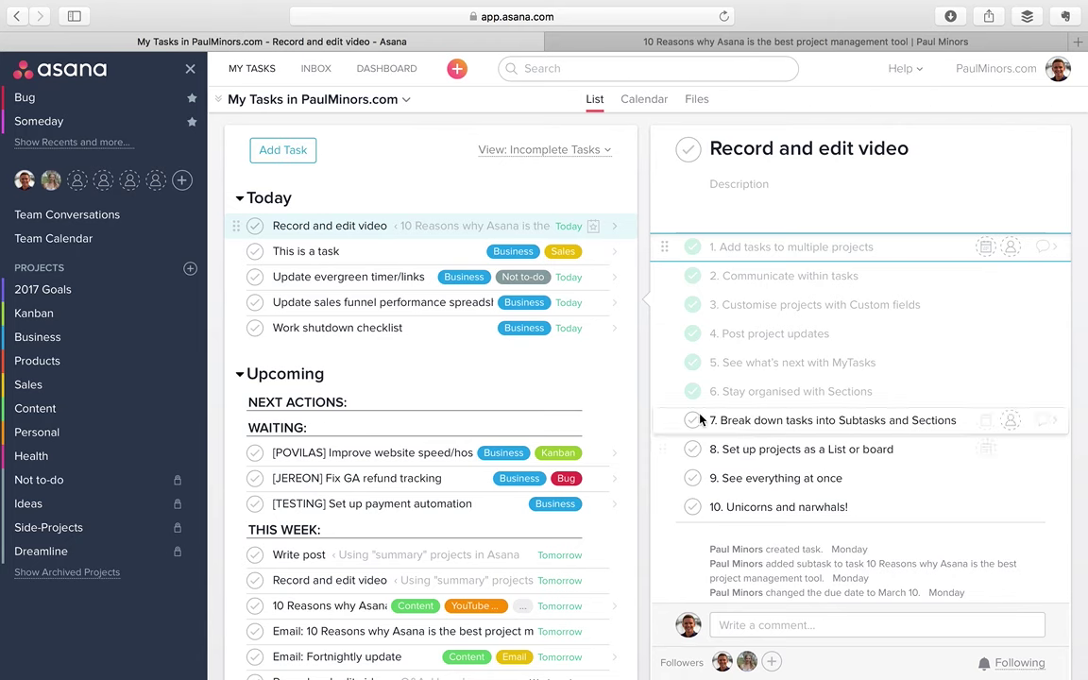
# - Mark the subtask "7. Break down tasks into Subtasks and Sections" complete and view the Business project's task list
pyautogui.click(696, 420)
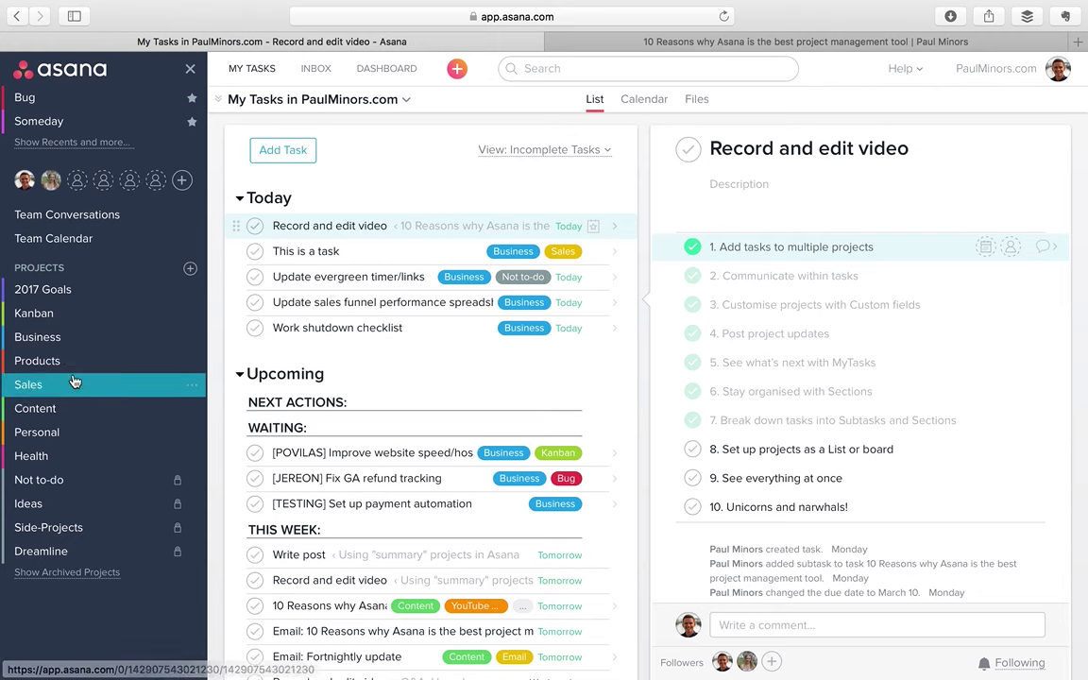
pyautogui.click(64, 347)
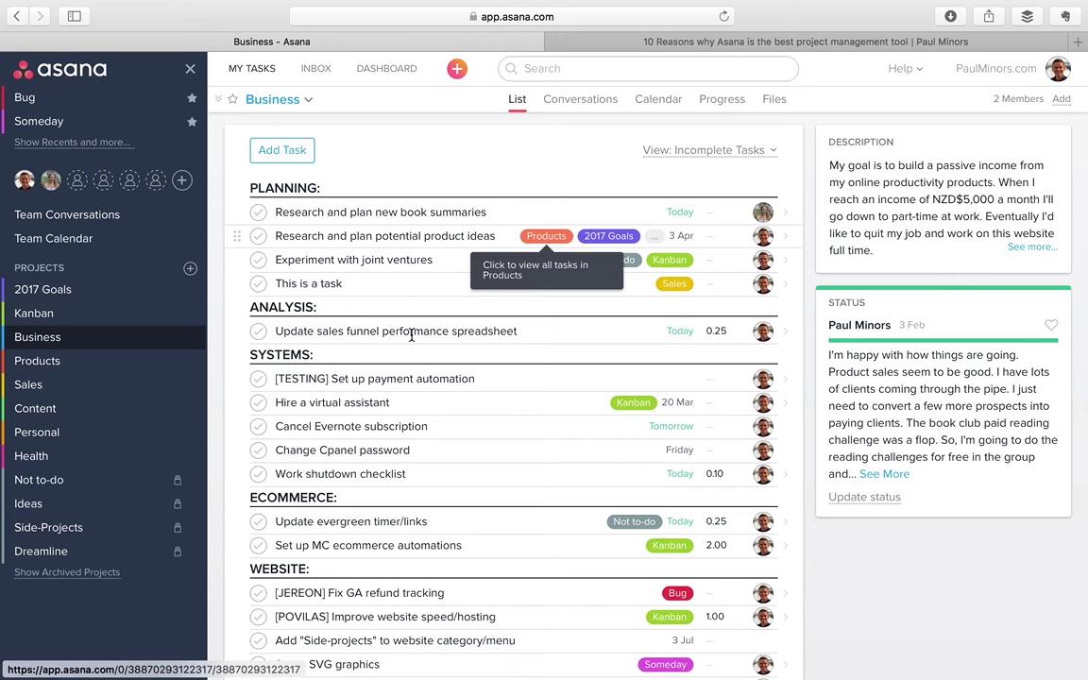
pyautogui.scroll(-4, 411, 335)
pyautogui.scroll(4, 427, 310)
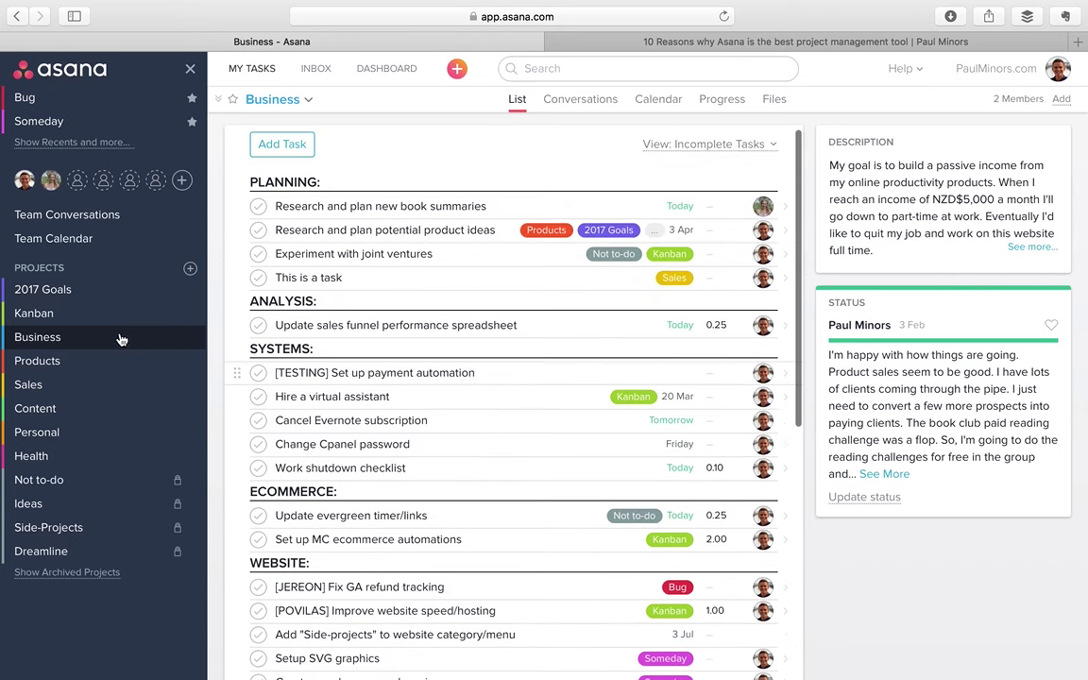
# - Open the Kanban project and look across its board columns and down the Planning cards
pyautogui.click(95, 318)
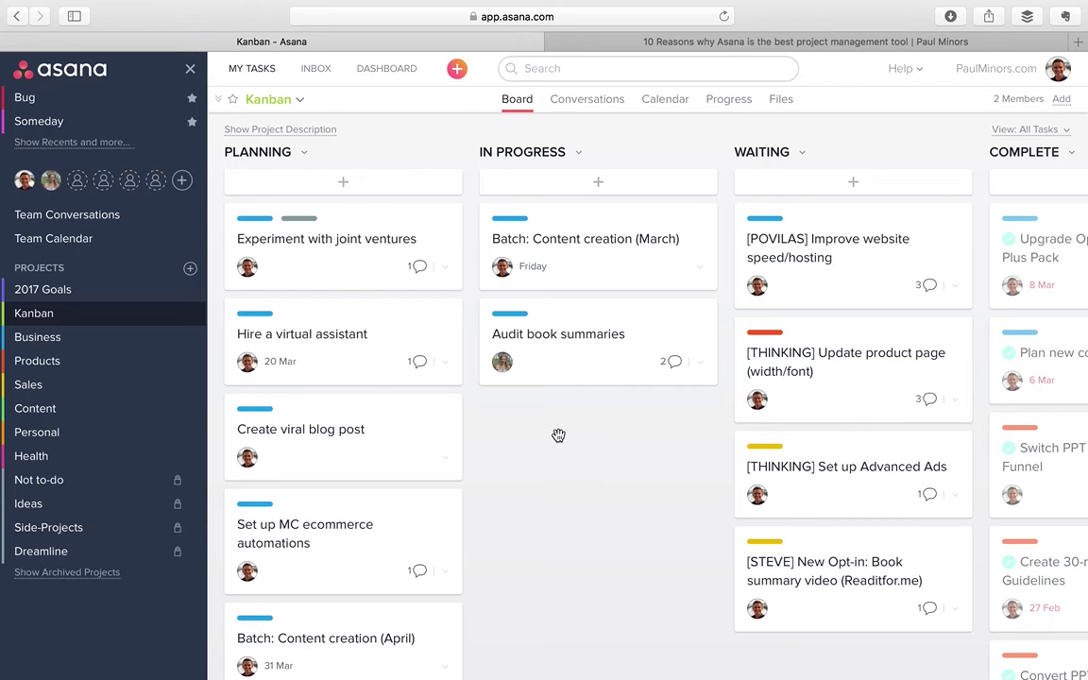
pyautogui.hscroll(5, 624, 411)
pyautogui.hscroll(-5, 623, 410)
pyautogui.scroll(-2, 227, 217)
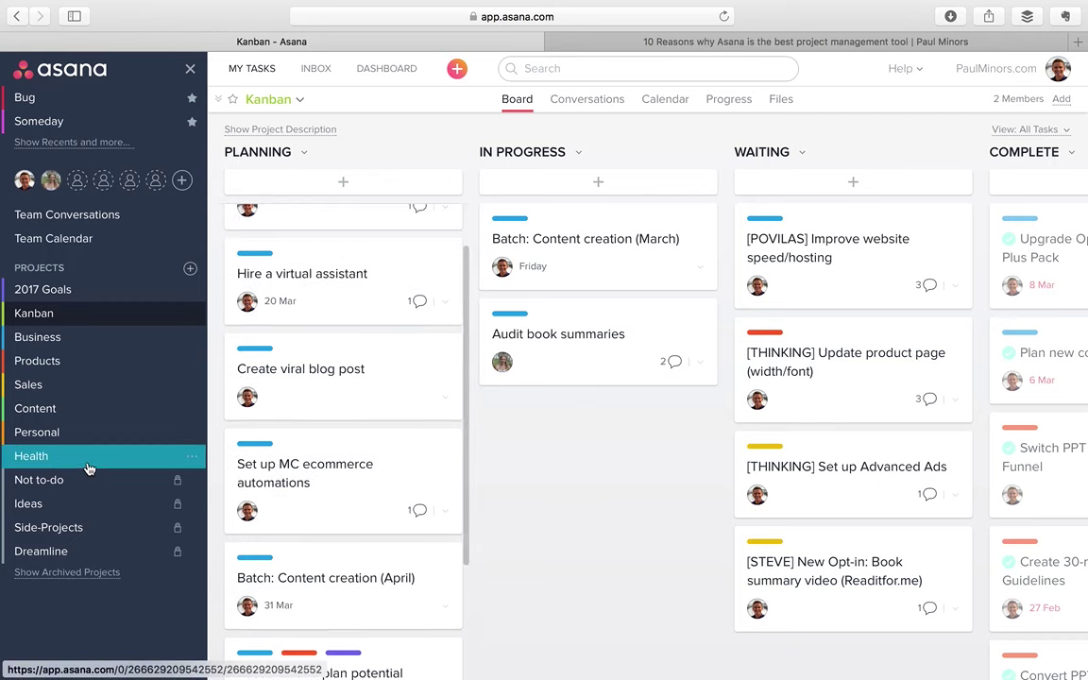
# - Open the Ideas project and look across its board from Ebooks to Other and back
pyautogui.click(80, 507)
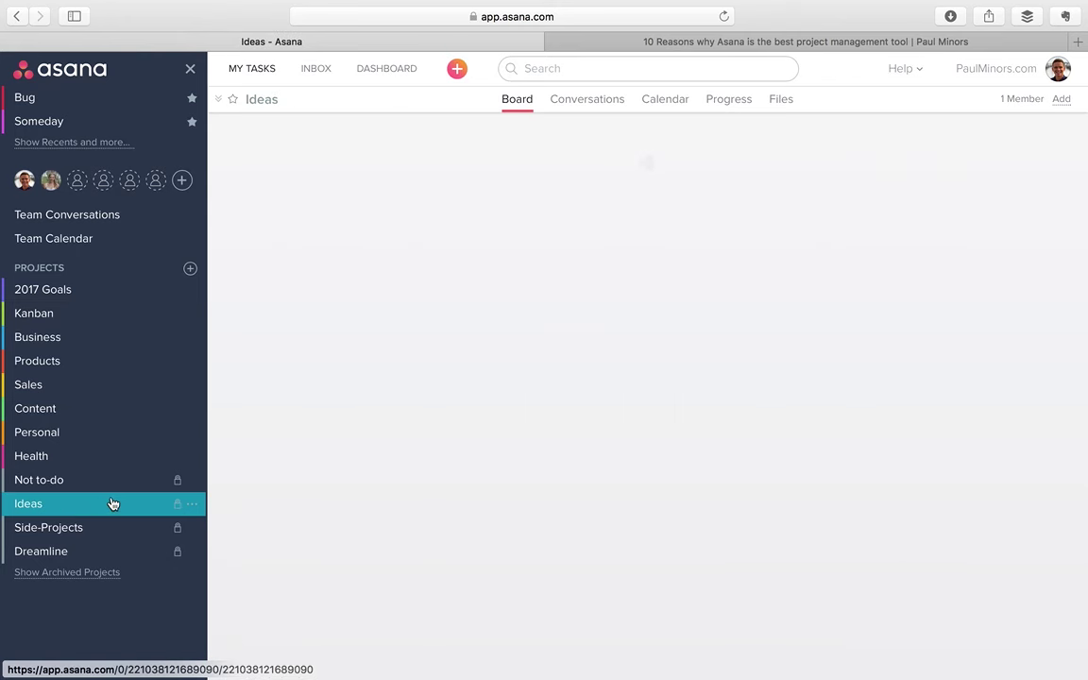
pyautogui.hscroll(5, 609, 250)
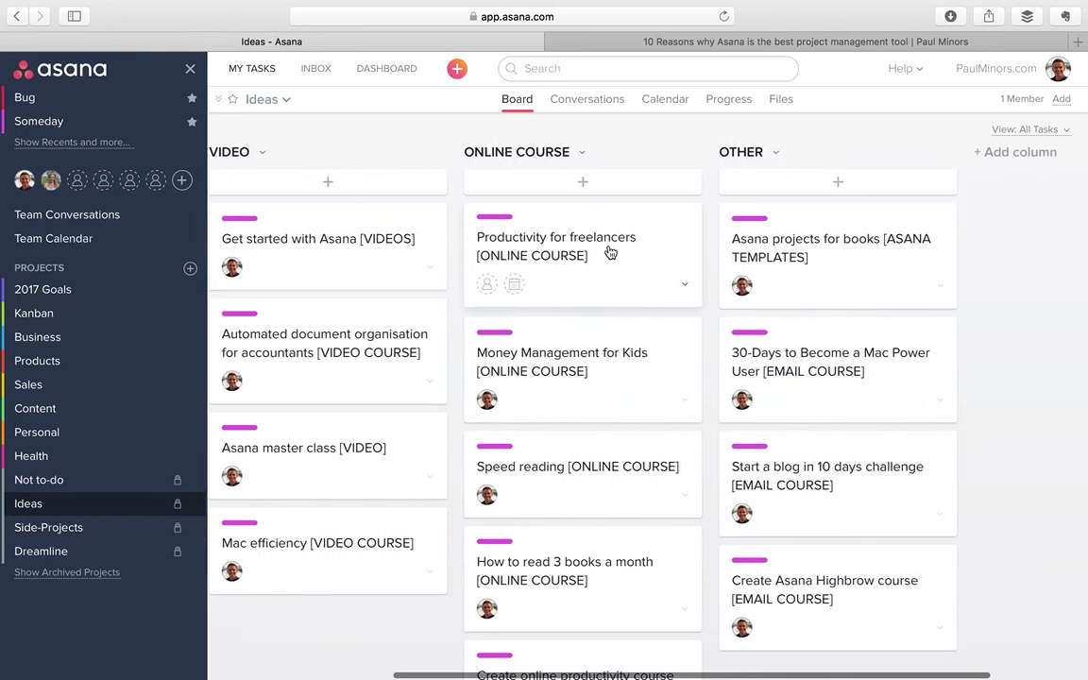
pyautogui.hscroll(-5, 609, 251)
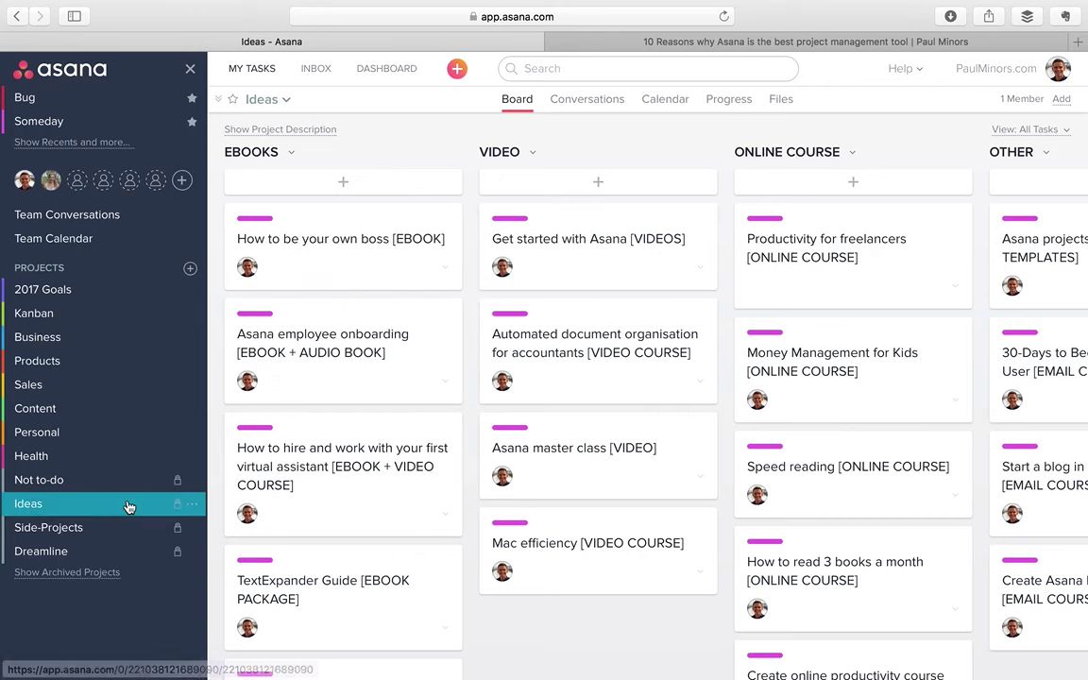
# - Reopen the Kanban project and examine the cards in its Complete column down to the end
pyautogui.click(114, 320)
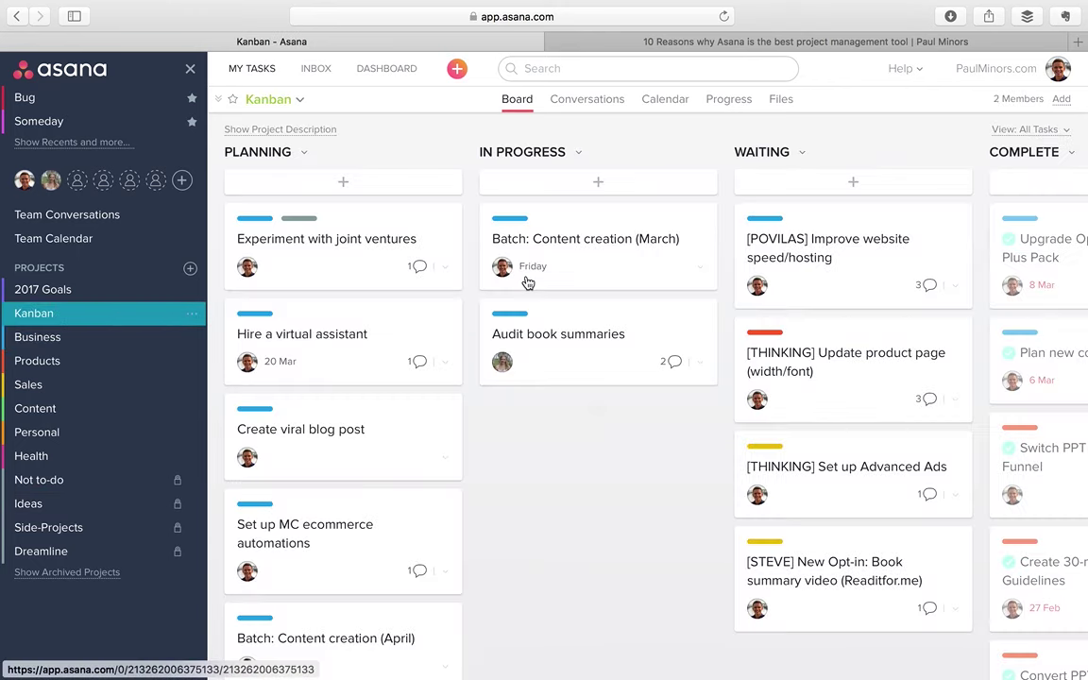
pyautogui.hscroll(5, 646, 250)
pyautogui.scroll(-10, 609, 270)
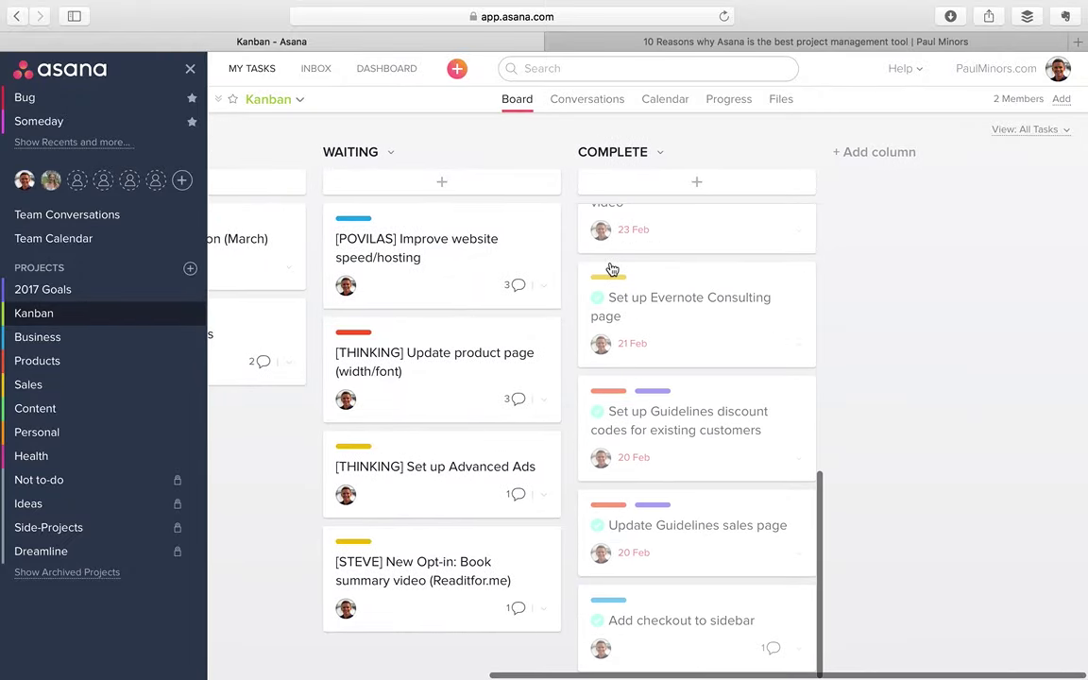
pyautogui.scroll(-10, 758, 311)
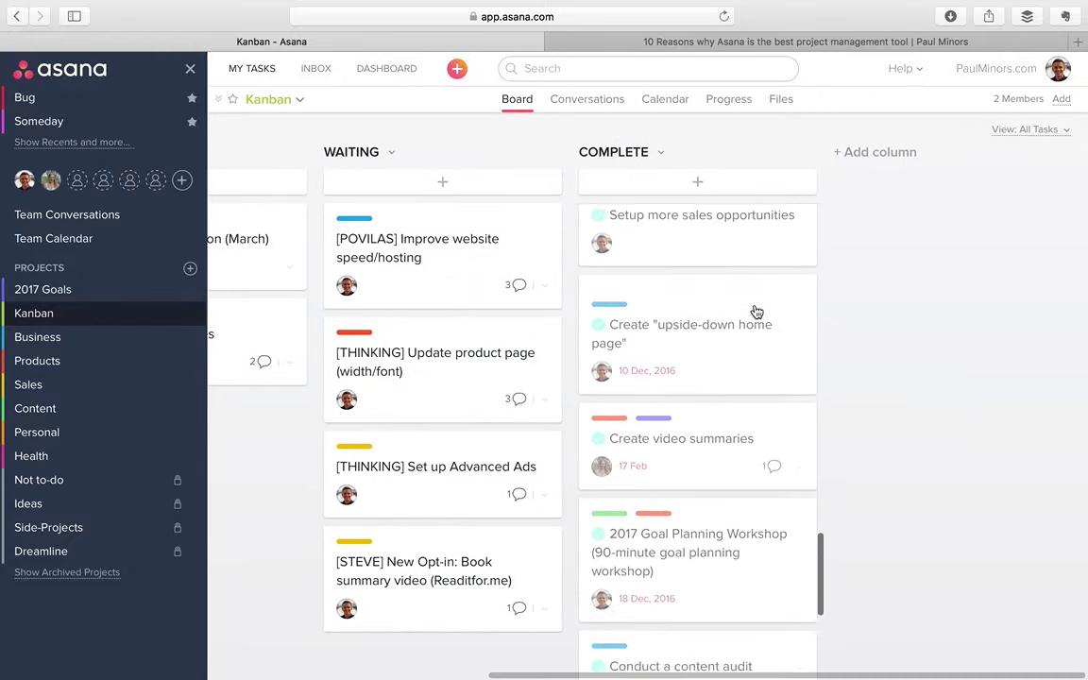
pyautogui.scroll(2, 754, 334)
pyautogui.scroll(-4, 755, 334)
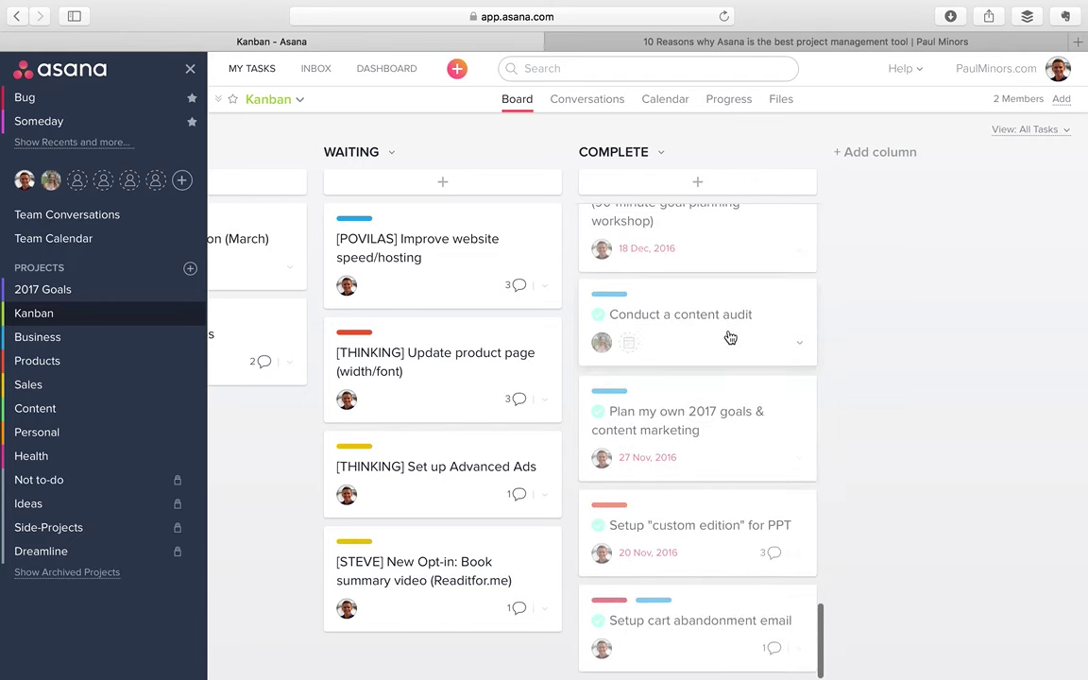
# - Open the "Create 'upside-down home page'" card in the Kanban Complete column, read through its details, close it and look back up the column
pyautogui.scroll(5, 728, 340)
pyautogui.scroll(5, 728, 358)
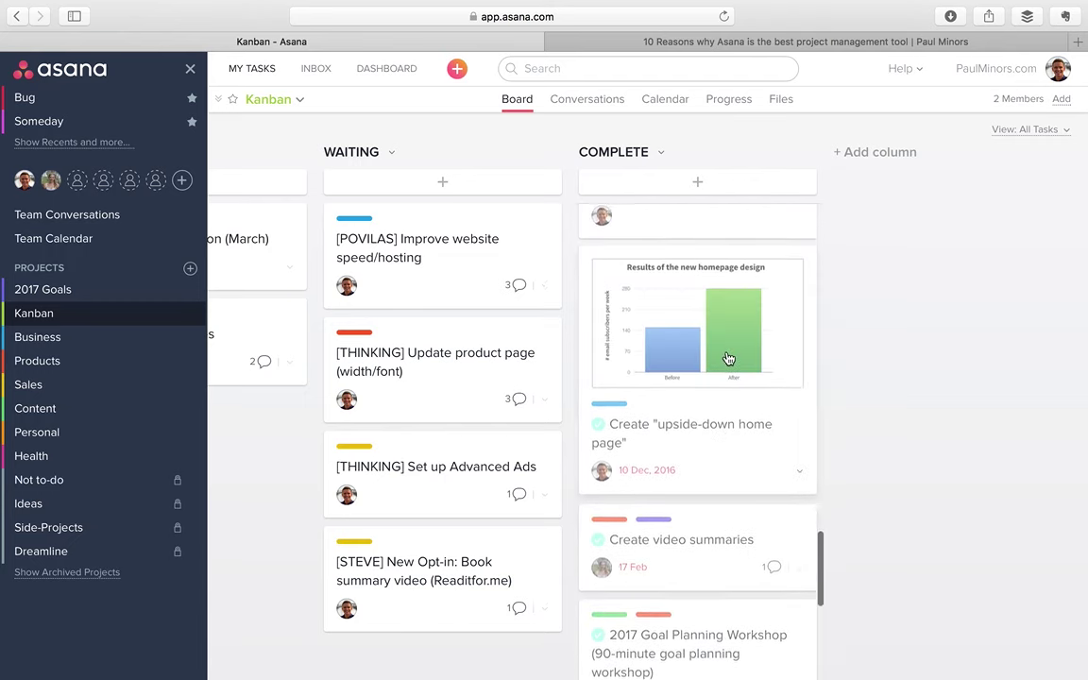
pyautogui.scroll(-3, 746, 359)
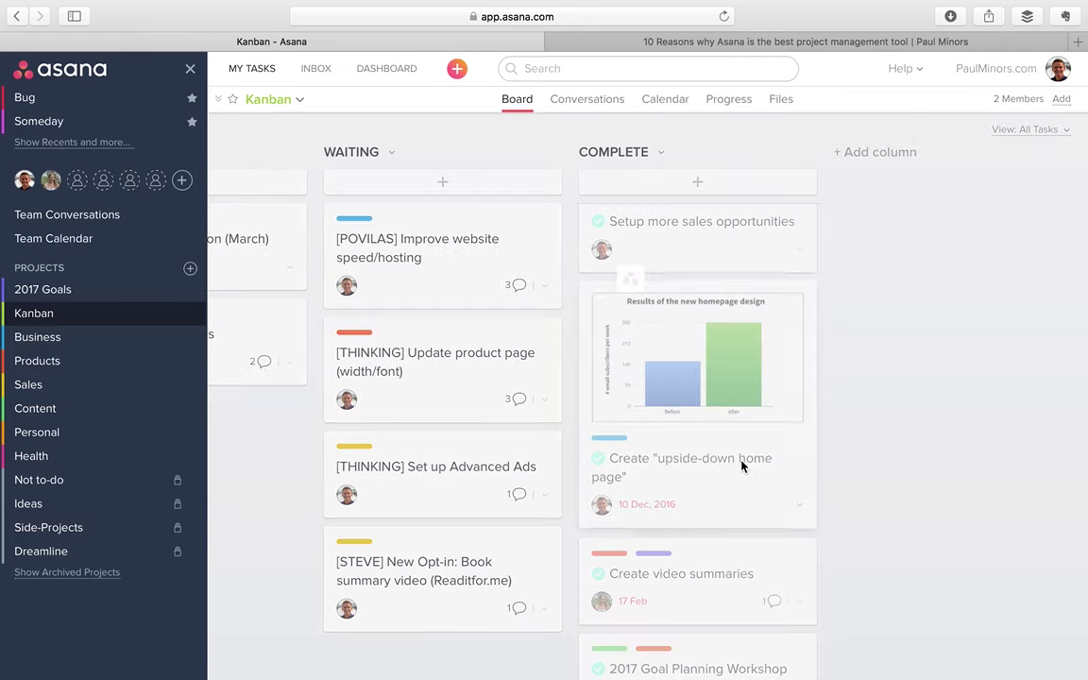
pyautogui.click(575, 291)
pyautogui.scroll(-10, 587, 374)
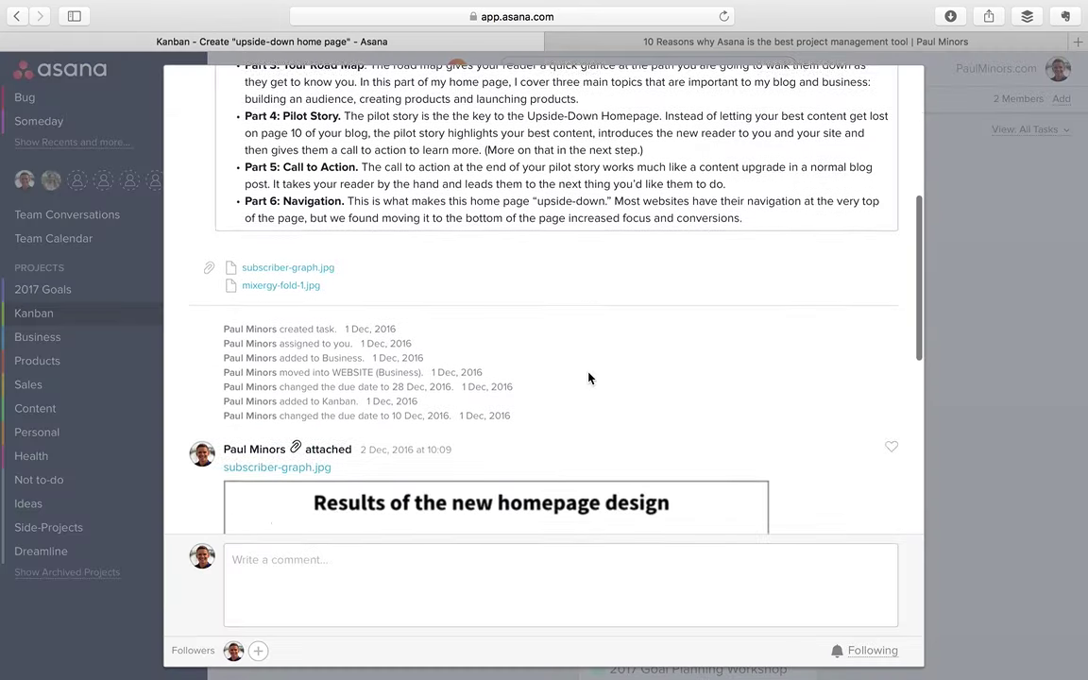
pyautogui.click(960, 270)
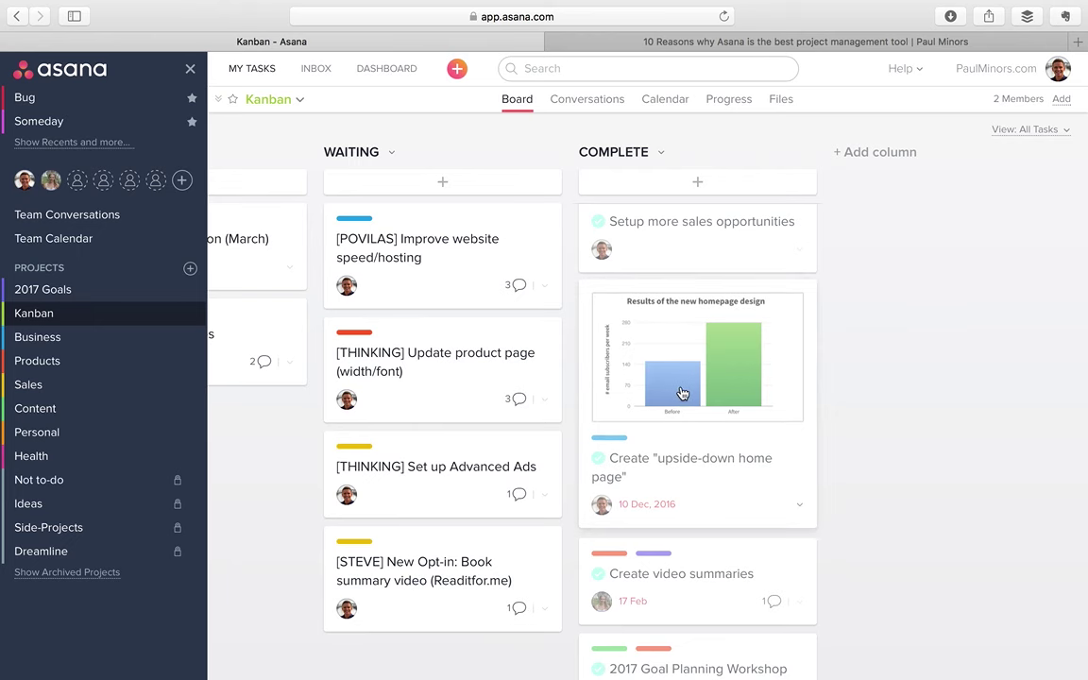
pyautogui.scroll(15, 655, 384)
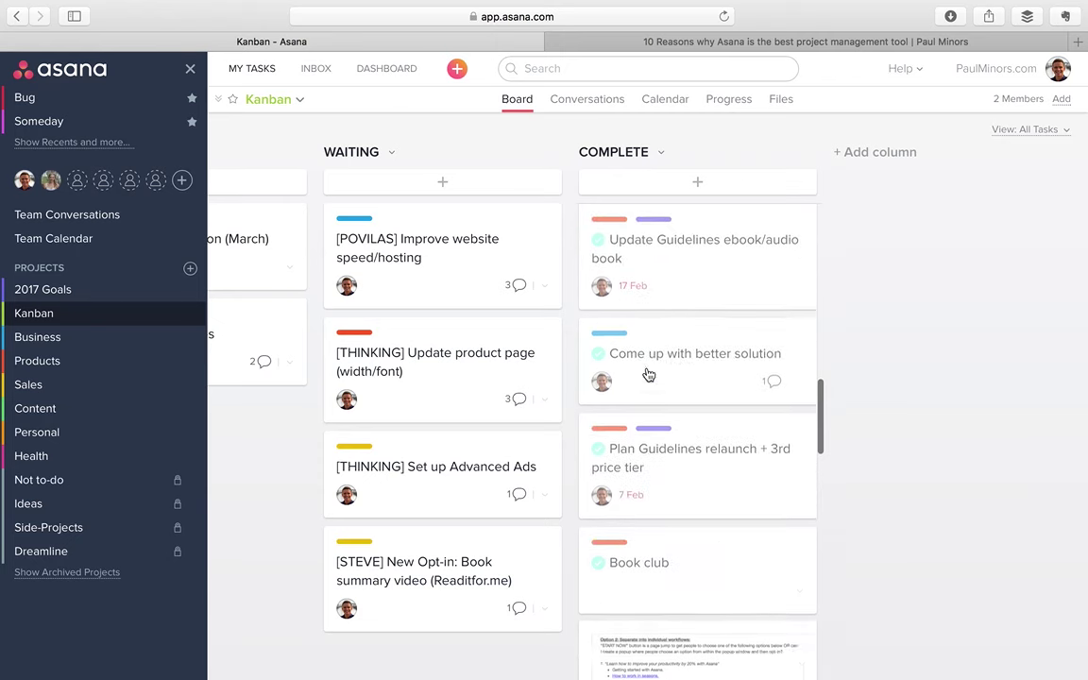
pyautogui.scroll(15, 650, 376)
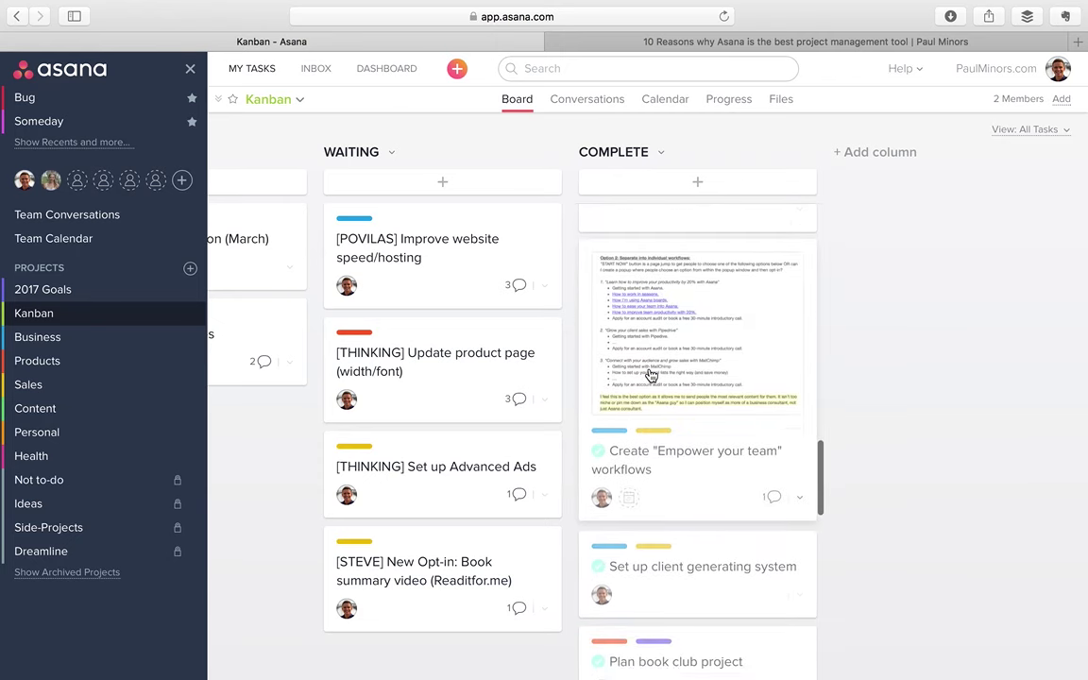
pyautogui.hscroll(-10, 648, 378)
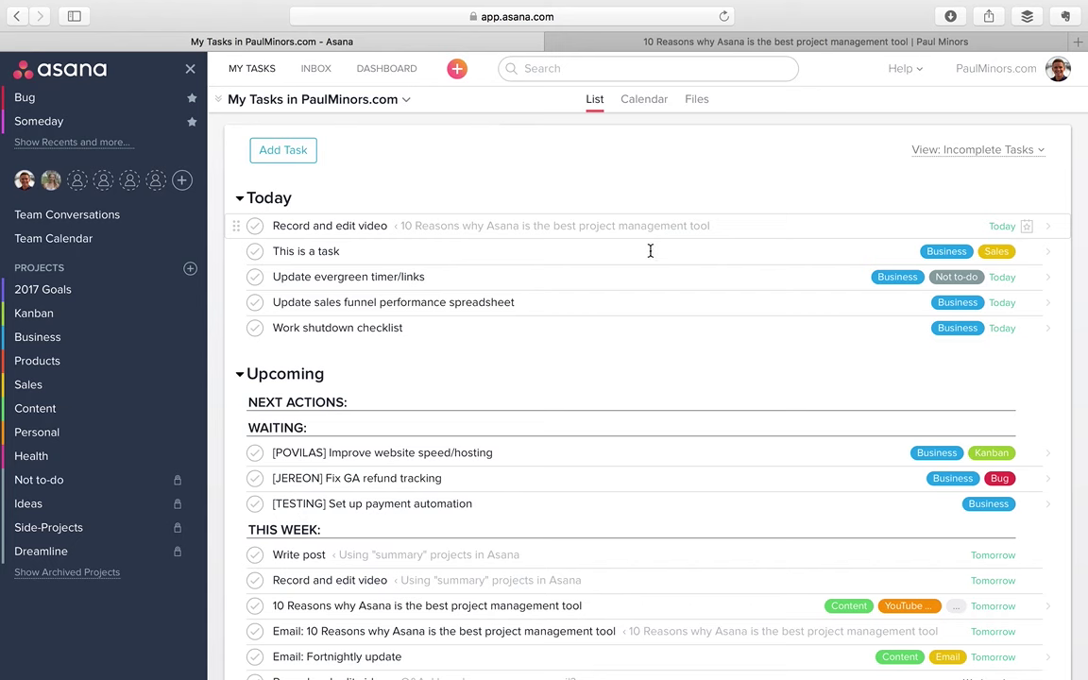
# - Mark the subtask "8. Set up projects as a List or board" complete in the "Record and edit video" task
pyautogui.click(585, 225)
pyautogui.scroll(-5, 889, 408)
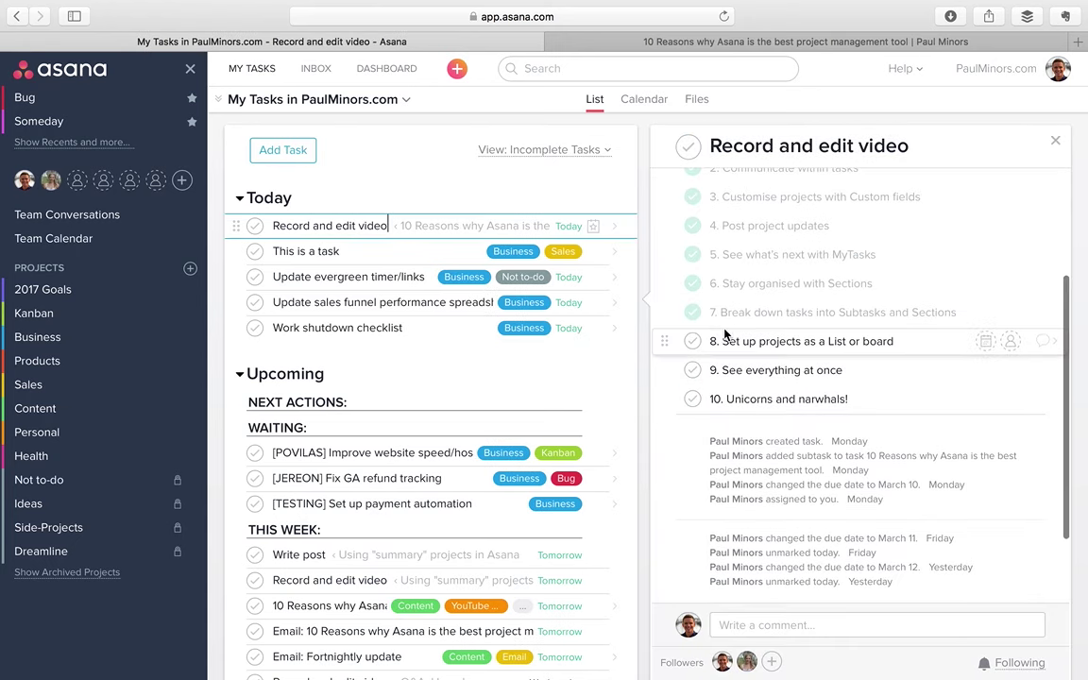
pyautogui.click(693, 342)
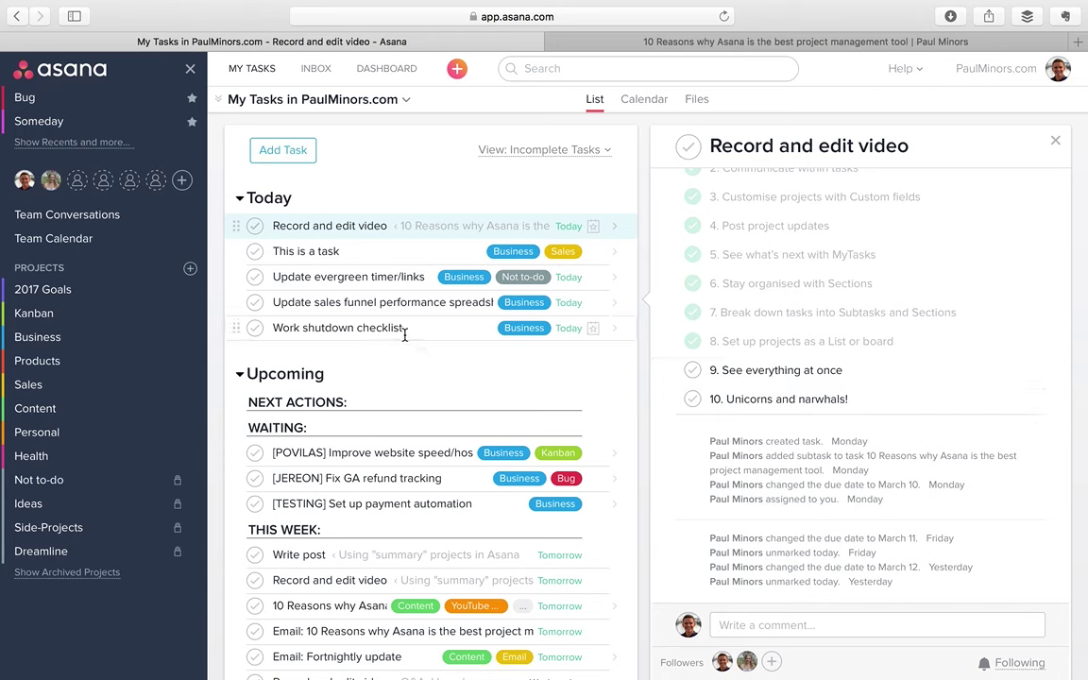
# - Open the Business project, view and close the "Research and plan new book summaries" task, and look through the task list
pyautogui.click(132, 346)
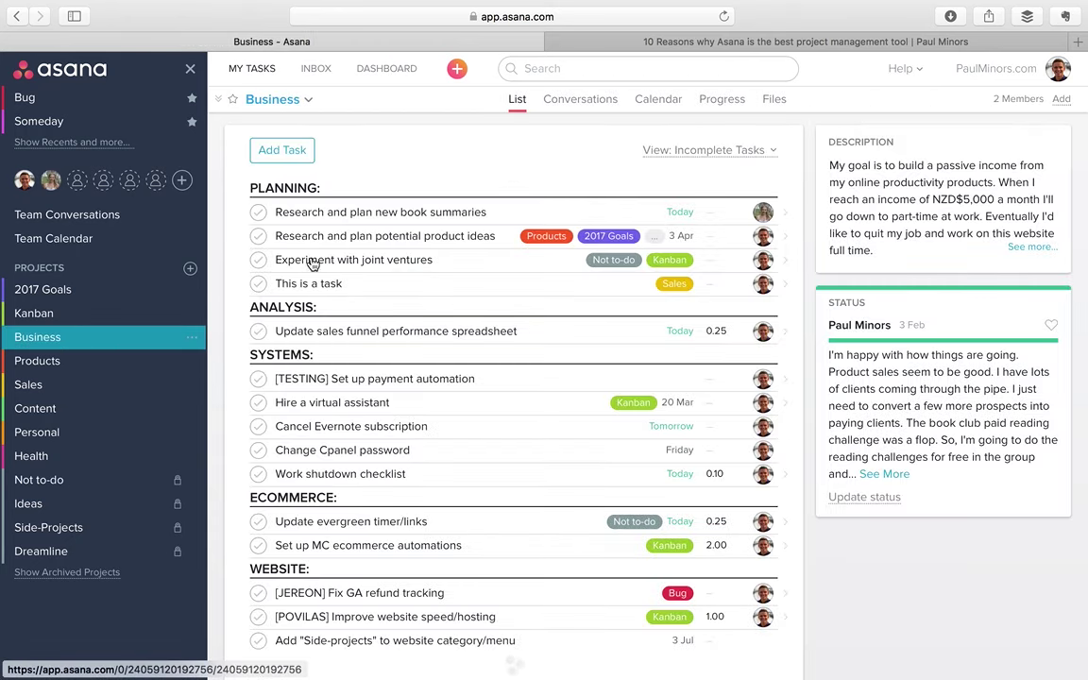
pyautogui.click(358, 211)
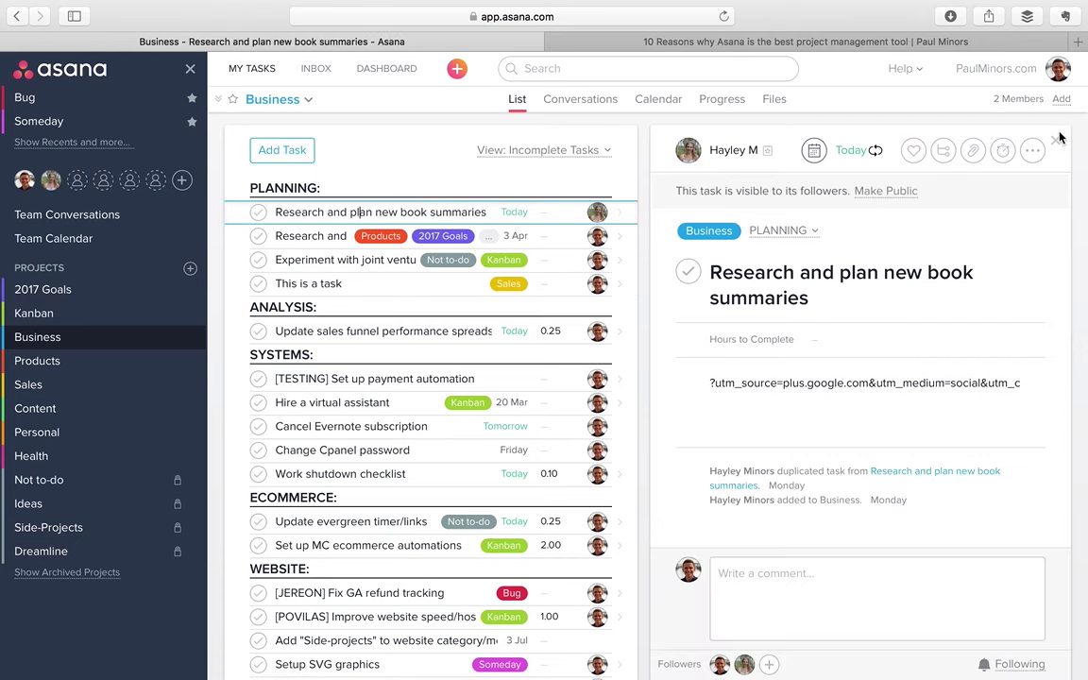
pyautogui.press('Escape')
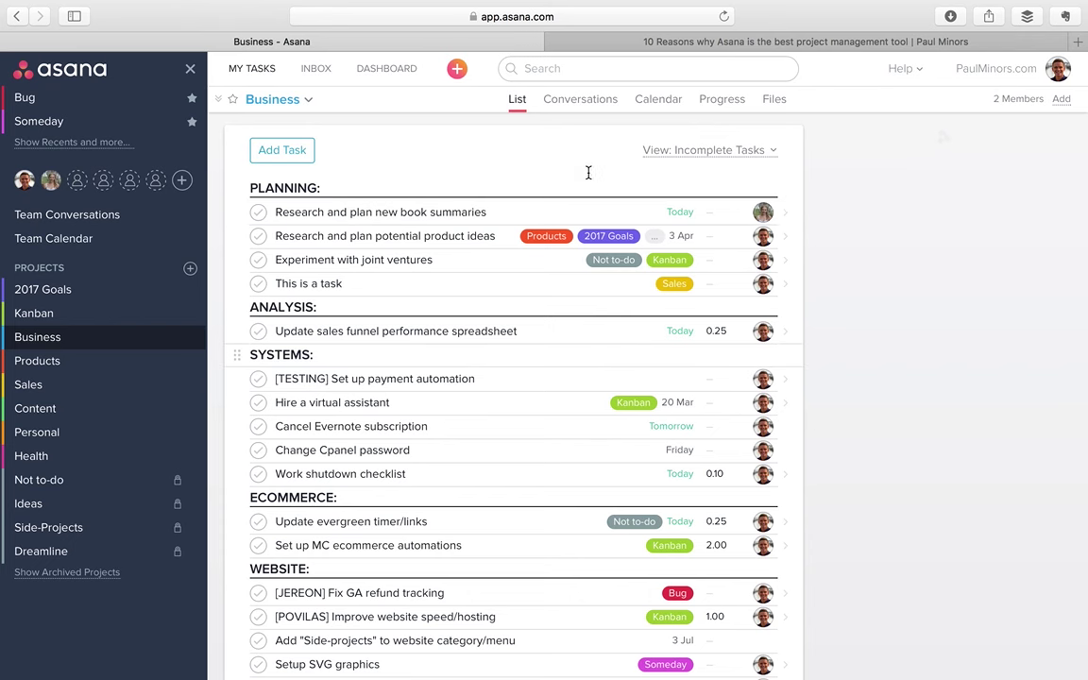
pyautogui.scroll(-5, 459, 283)
pyautogui.scroll(5, 582, 280)
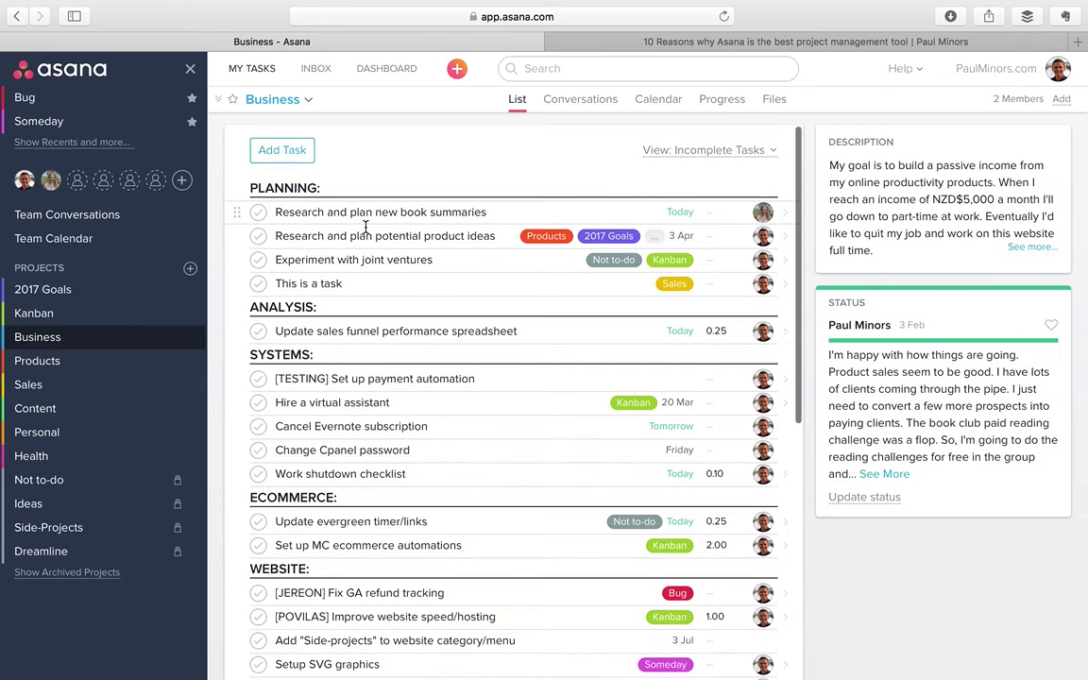
# - Open the "Research and plan potential product ideas" task and look through the Business list alongside its details
pyautogui.click(368, 228)
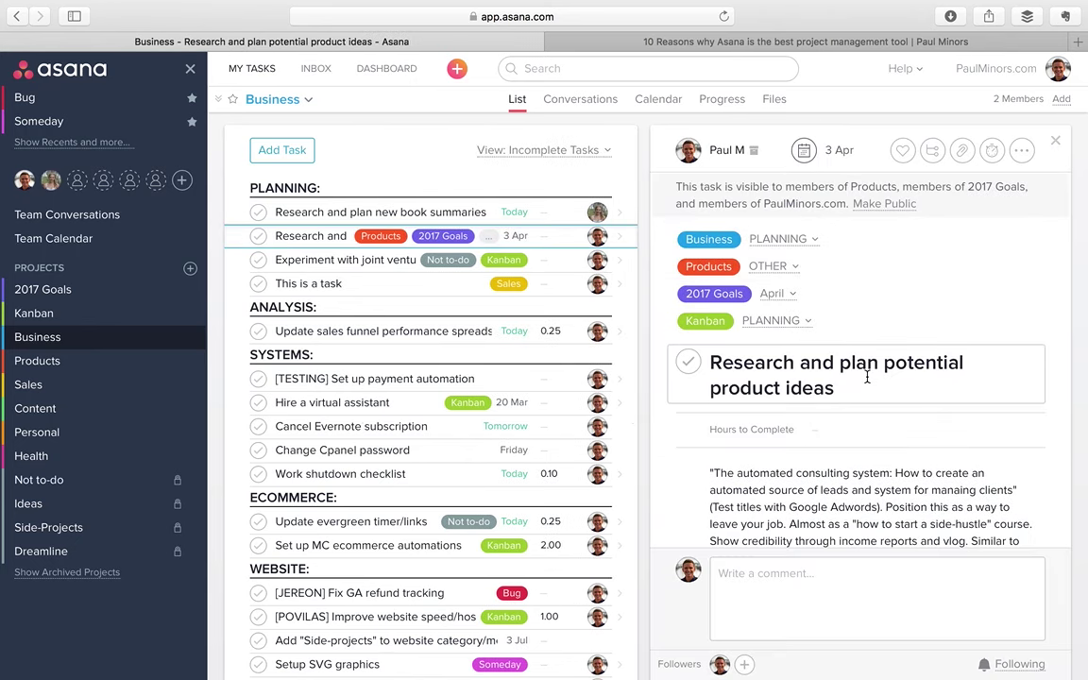
pyautogui.scroll(-1, 863, 374)
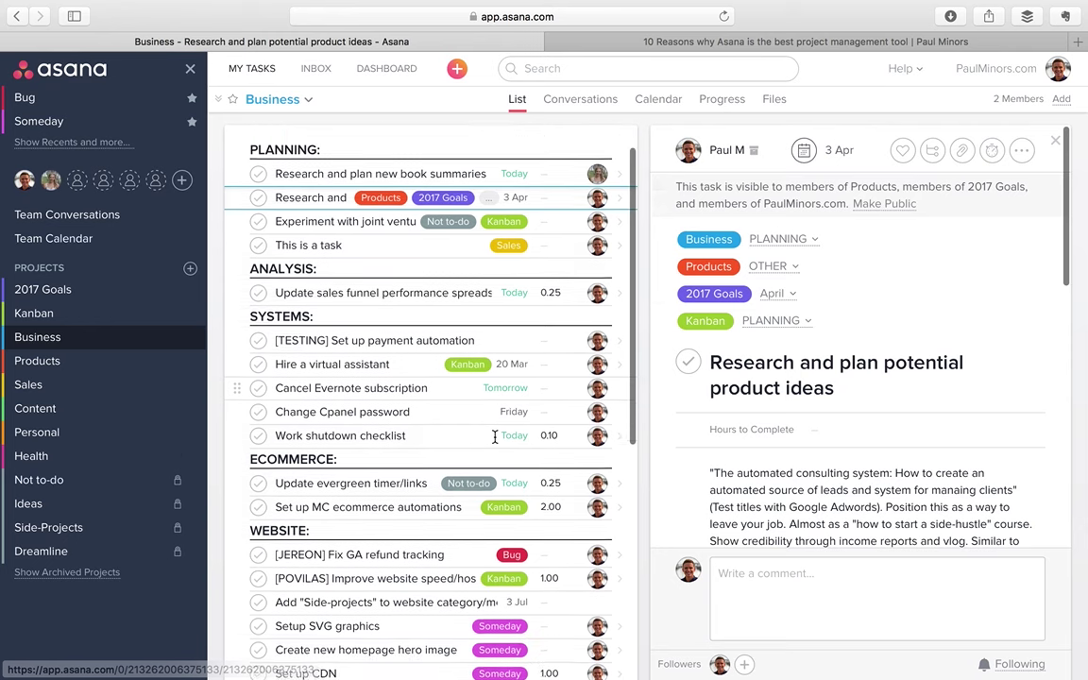
pyautogui.scroll(-10, 452, 421)
pyautogui.scroll(10, 451, 421)
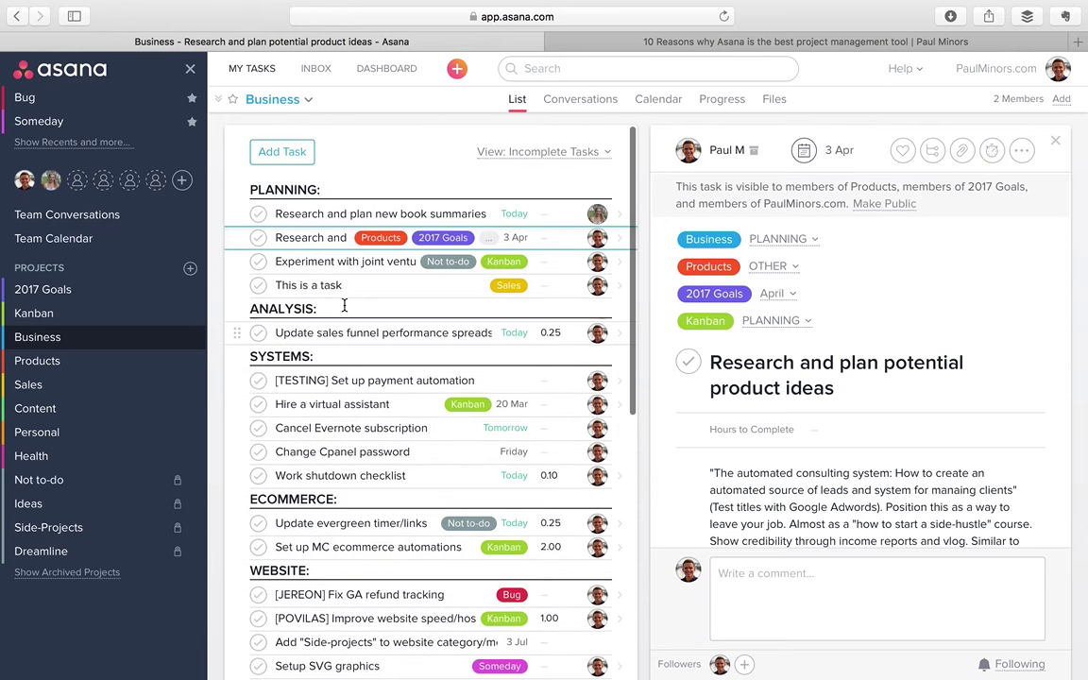
# - Open "This is a task" in the Business project's Planning section and look through its details and subtasks
pyautogui.click(321, 283)
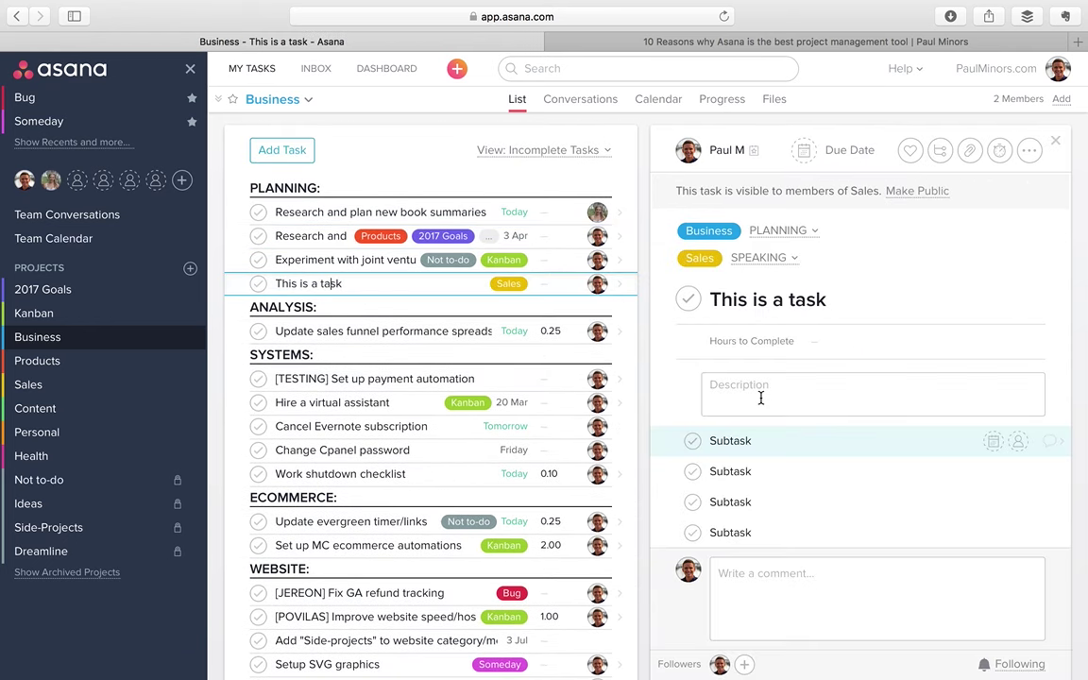
pyautogui.scroll(-5, 760, 397)
pyautogui.scroll(5, 759, 398)
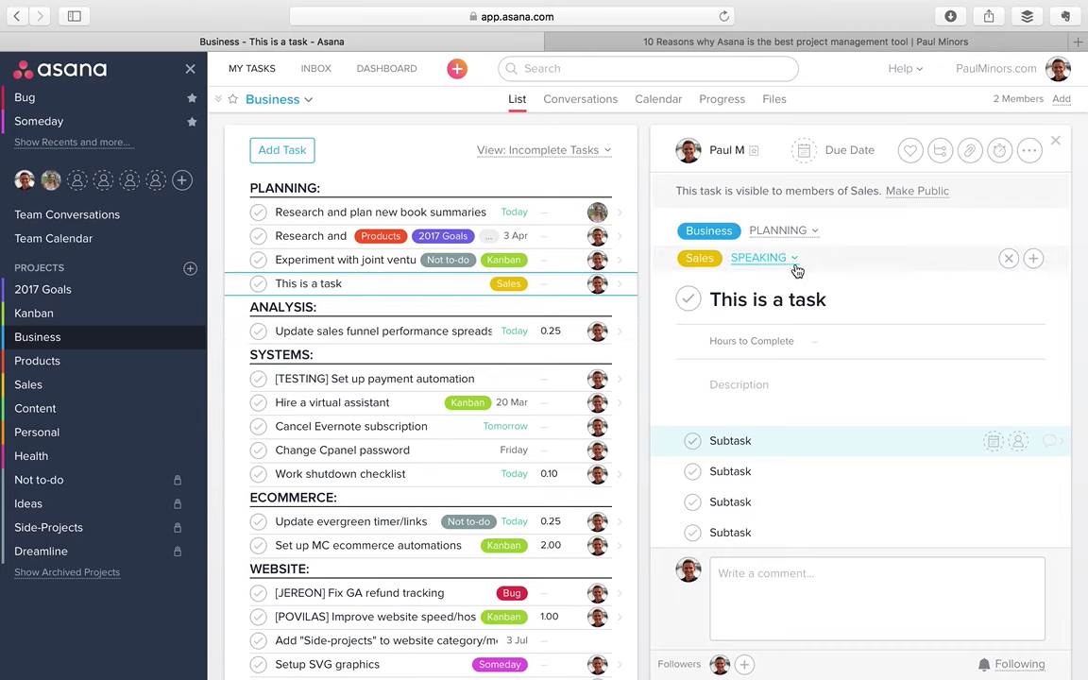
# - View the "Experiment with joint ventures" card in the Kanban project, close it and return to the Business project
pyautogui.click(34, 312)
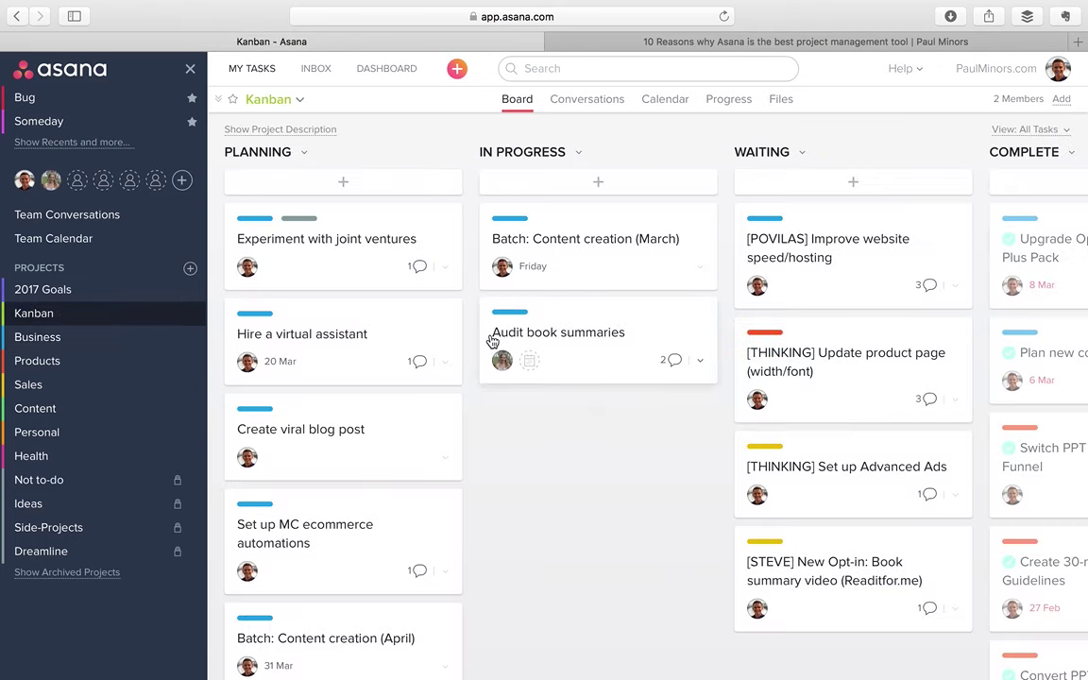
pyautogui.click(453, 281)
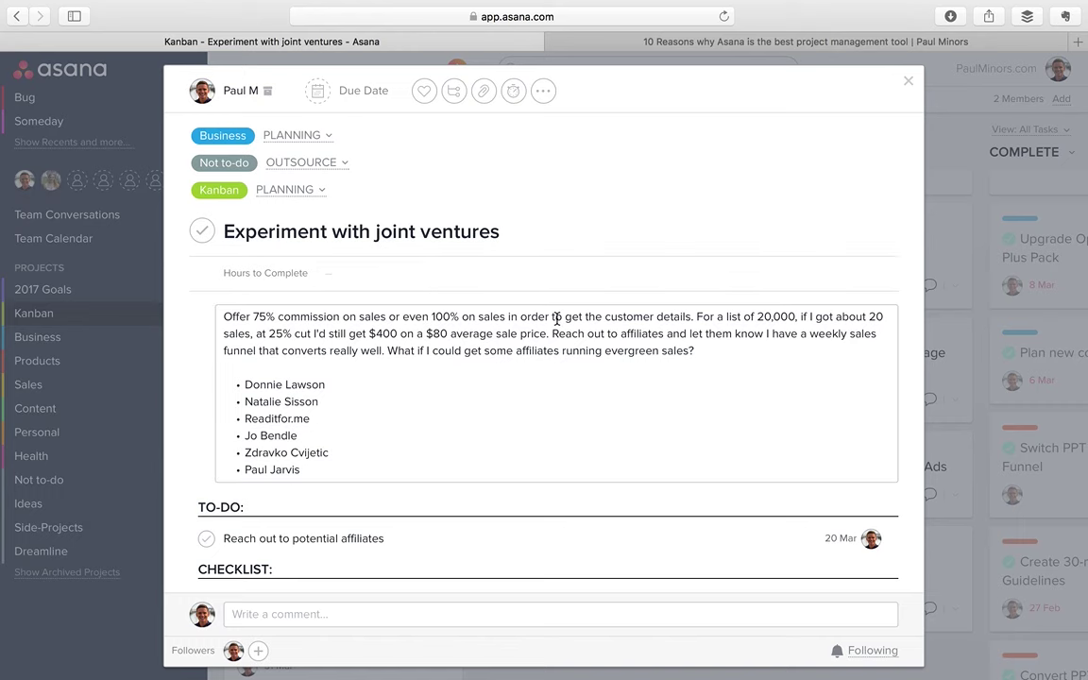
pyautogui.click(928, 227)
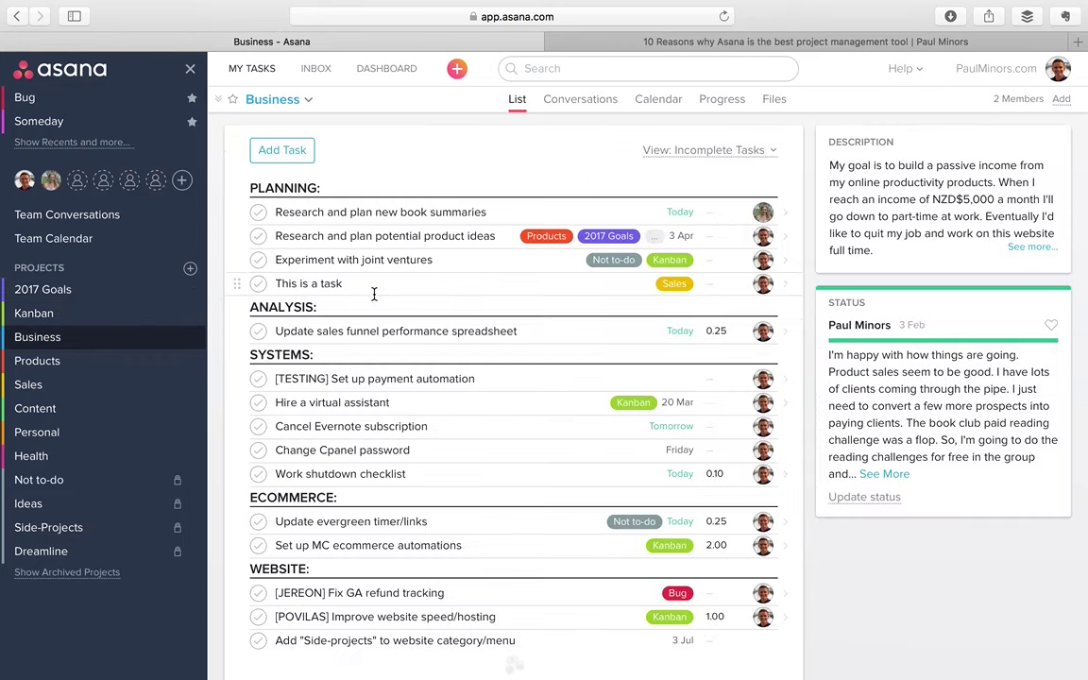
# - Select "This is a task" together with the first three Systems tasks to view their combined details, and return to "This is a task" alone
pyautogui.click(368, 289)
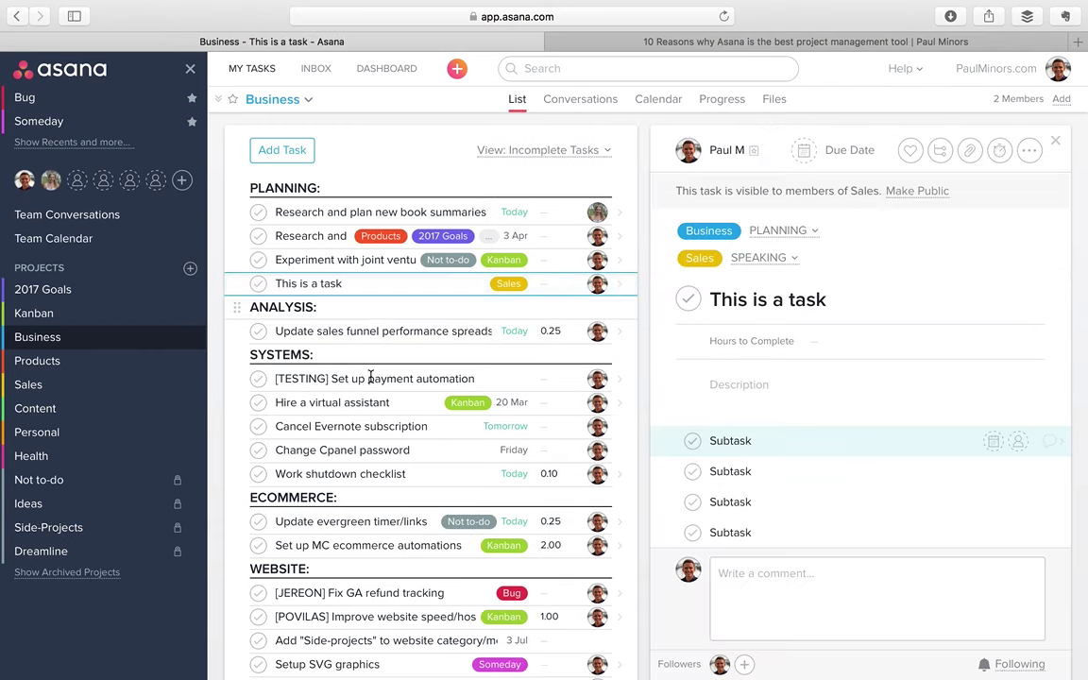
pyautogui.keyDown('super'); pyautogui.click(331, 378); pyautogui.keyUp('super')
pyautogui.keyDown('super'); pyautogui.click(380, 404); pyautogui.keyUp('super')
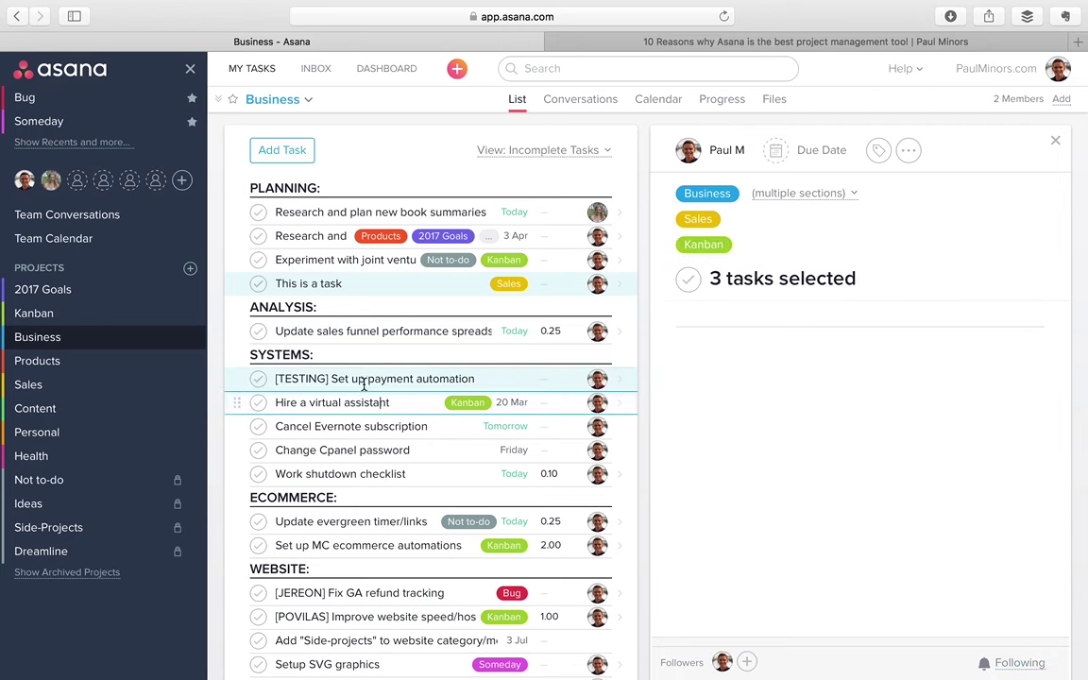
pyautogui.keyDown('super'); pyautogui.click(364, 426); pyautogui.keyUp('super')
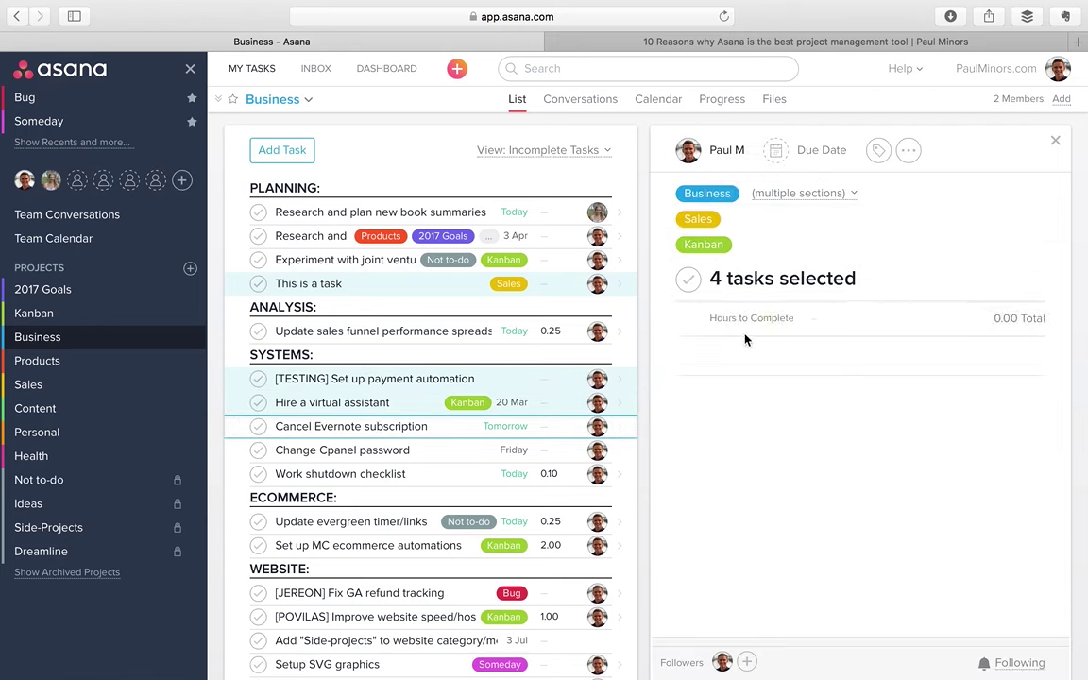
pyautogui.click(358, 286)
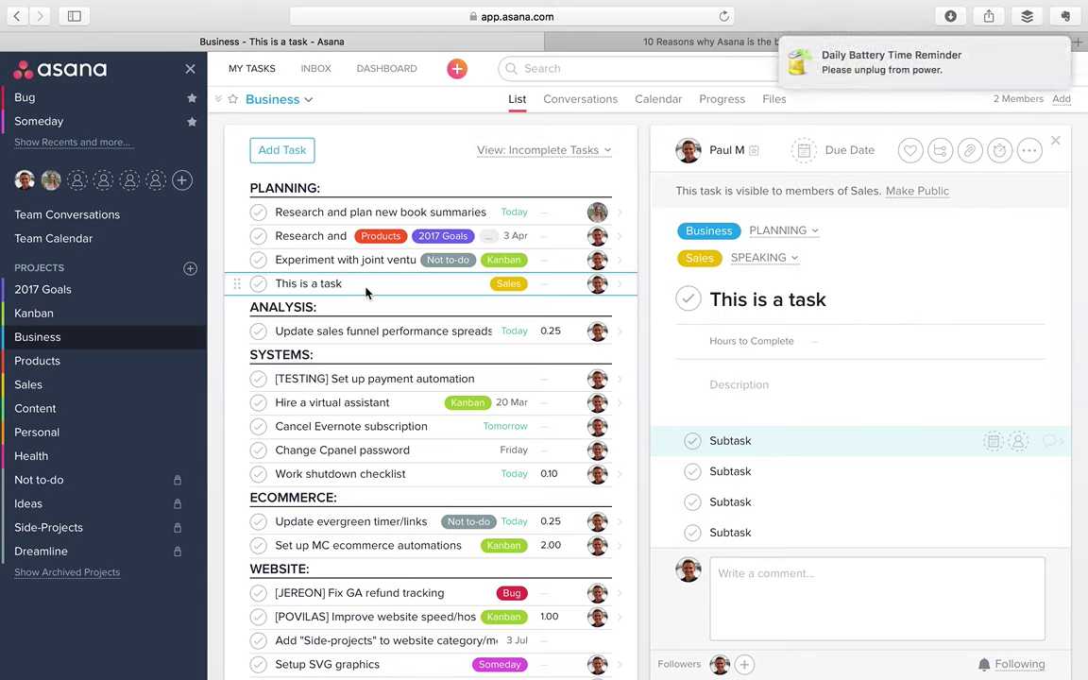
# - Mark the subtask "9. See everything at once" complete in the "Record and edit video" task under My Tasks
pyautogui.click(269, 75)
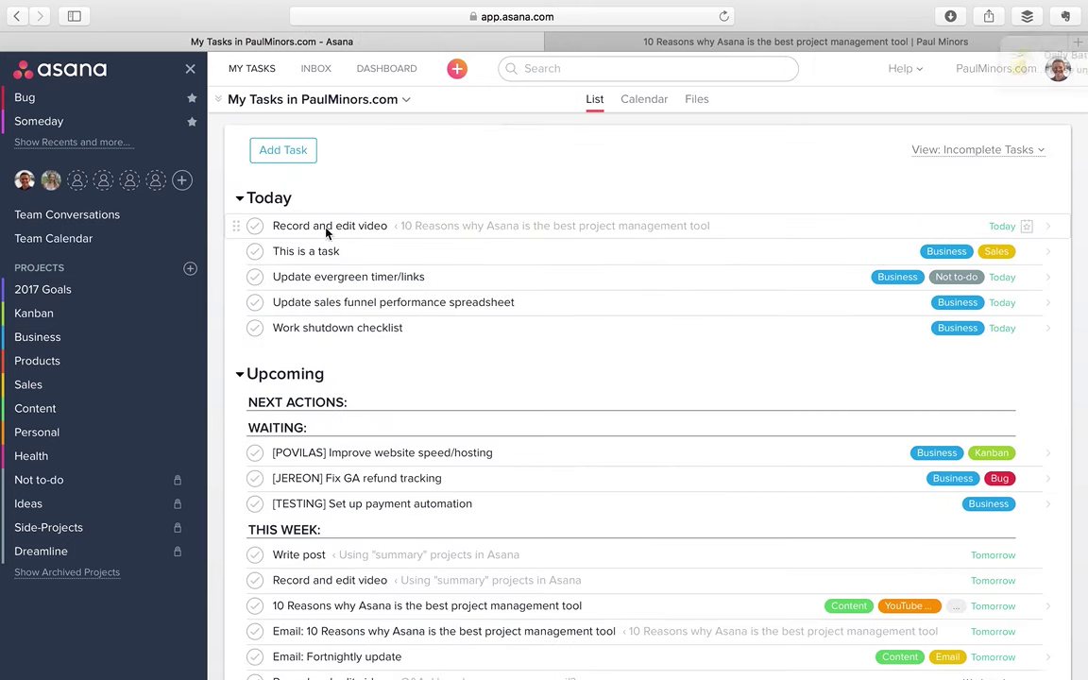
pyautogui.click(330, 227)
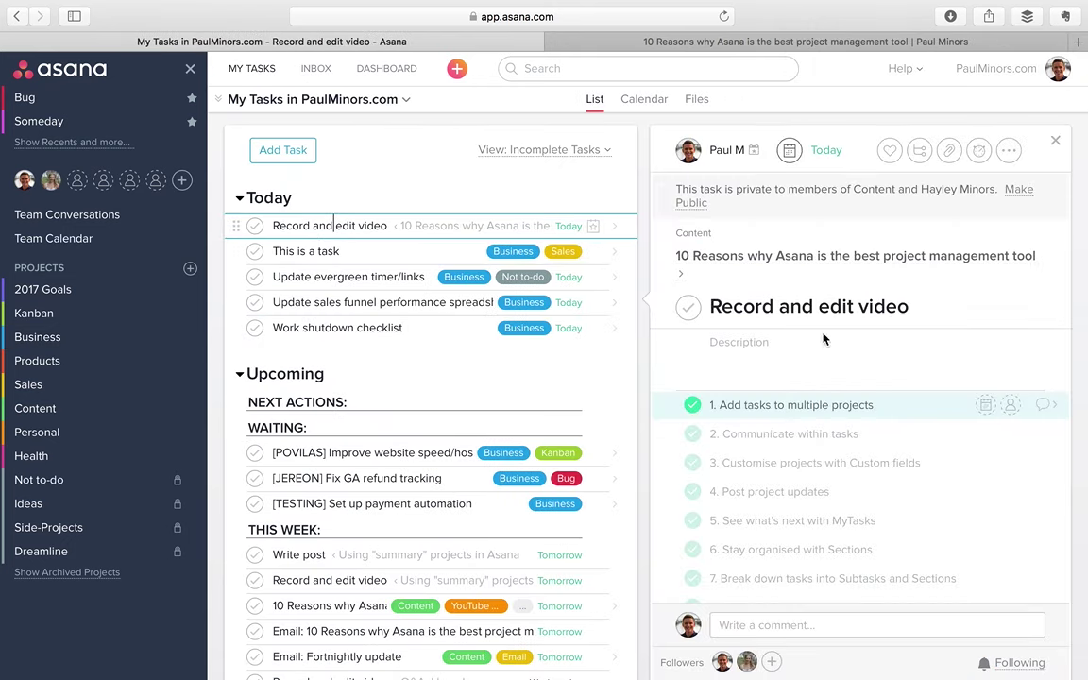
pyautogui.scroll(-5, 723, 380)
pyautogui.click(692, 375)
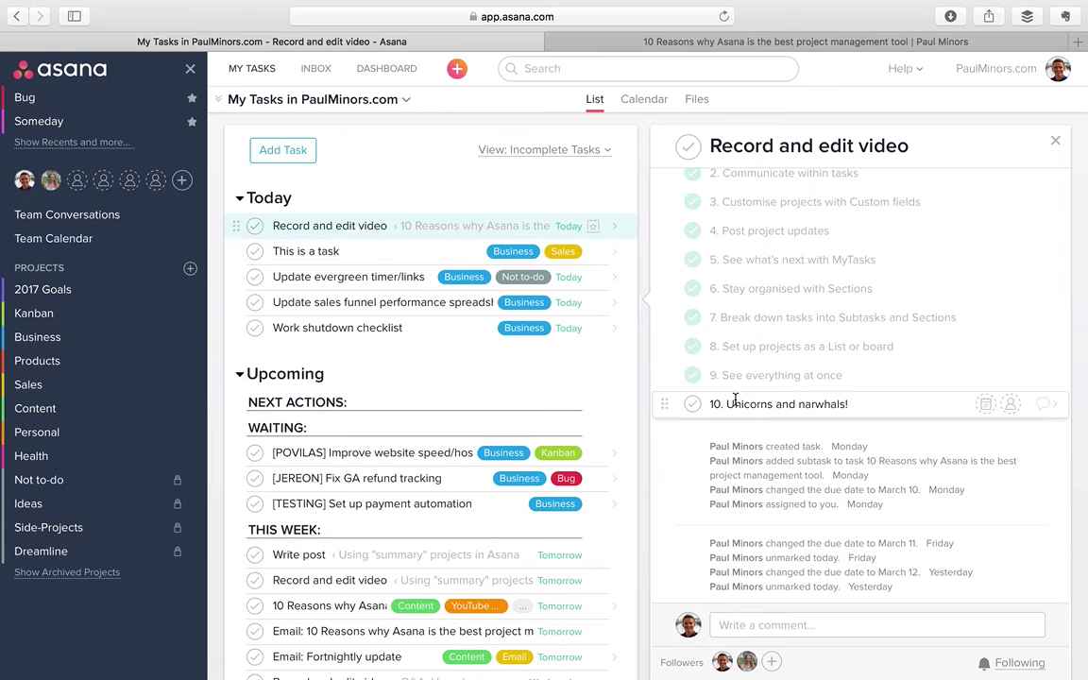
# - Open "This is a task" in My Tasks and mark its six subtasks complete one after another
pyautogui.click(440, 250)
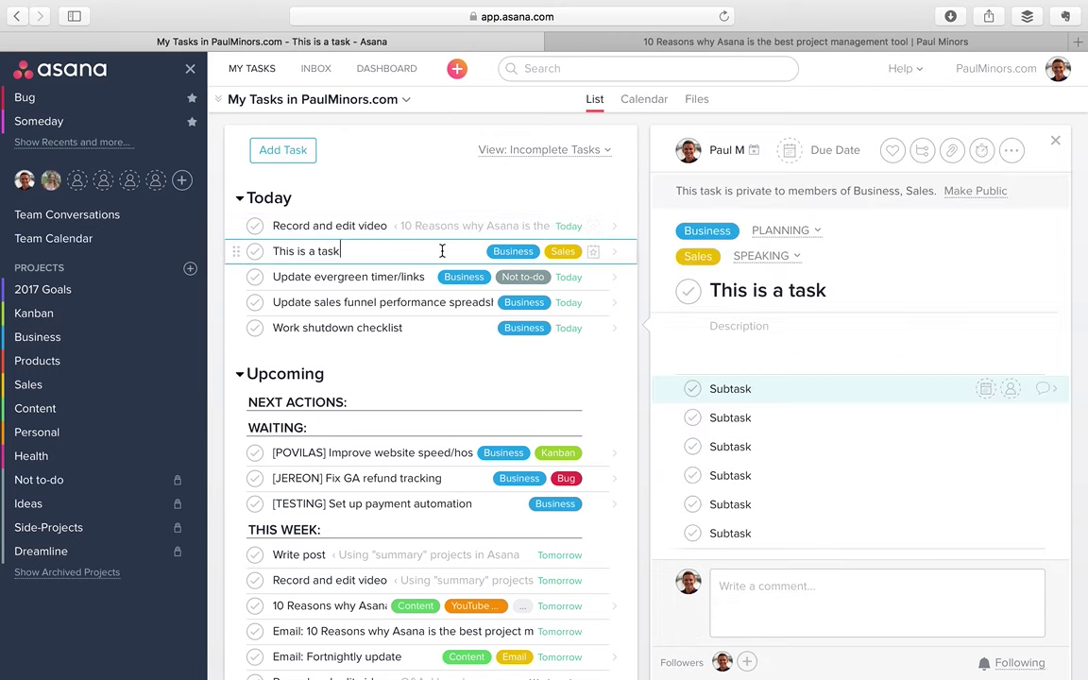
pyautogui.scroll(-3, 753, 316)
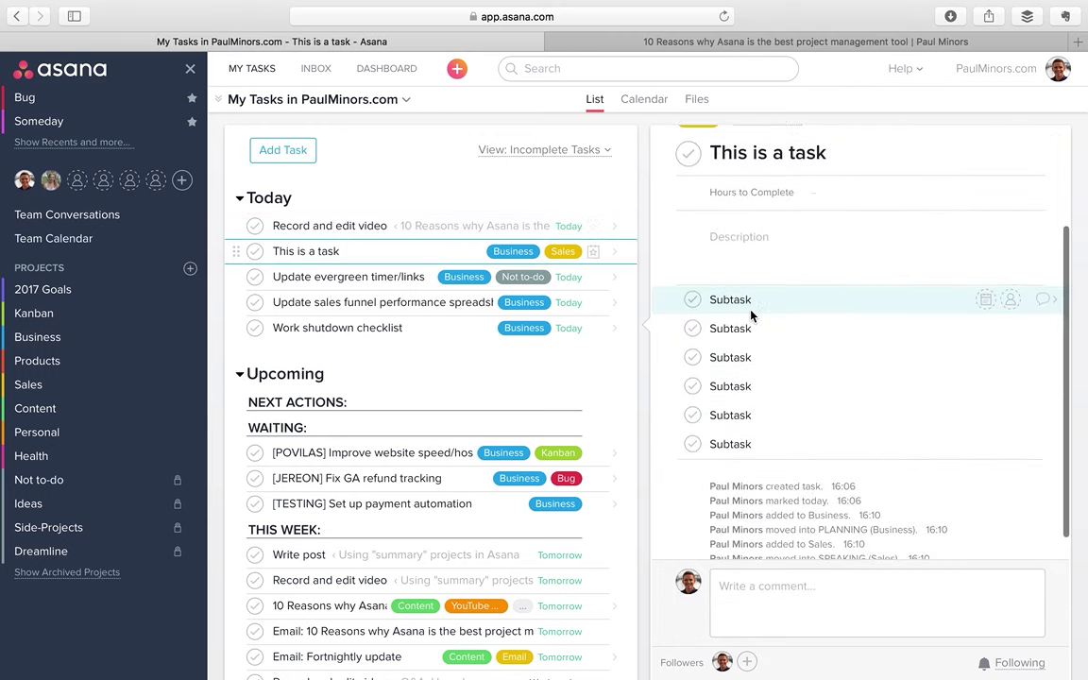
pyautogui.click(692, 302)
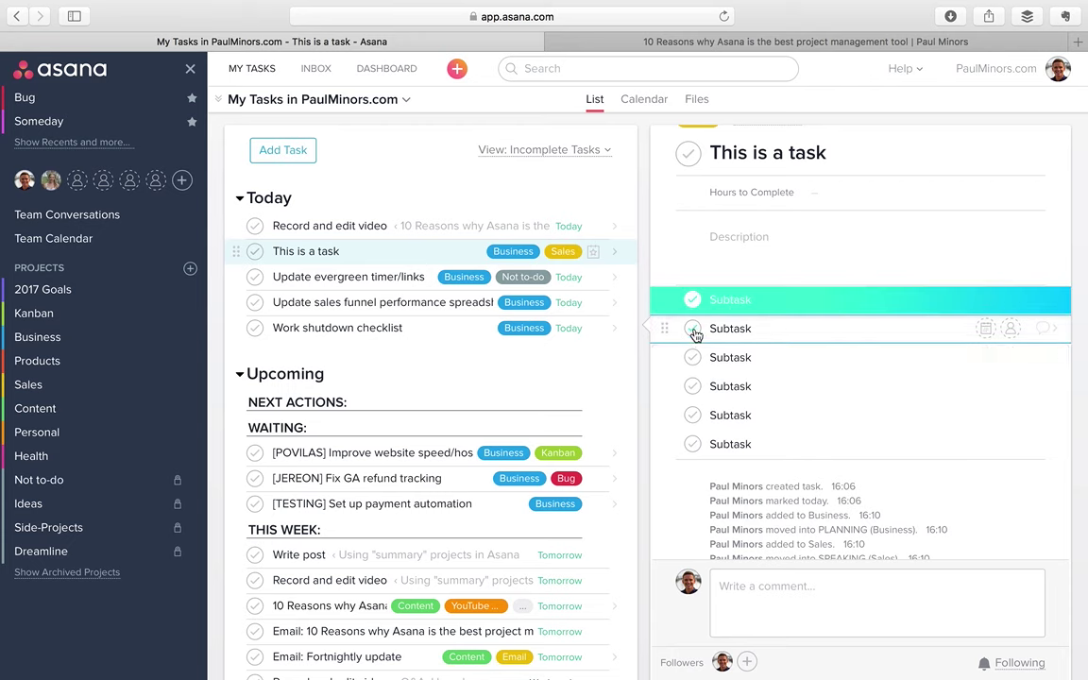
pyautogui.click(693, 329)
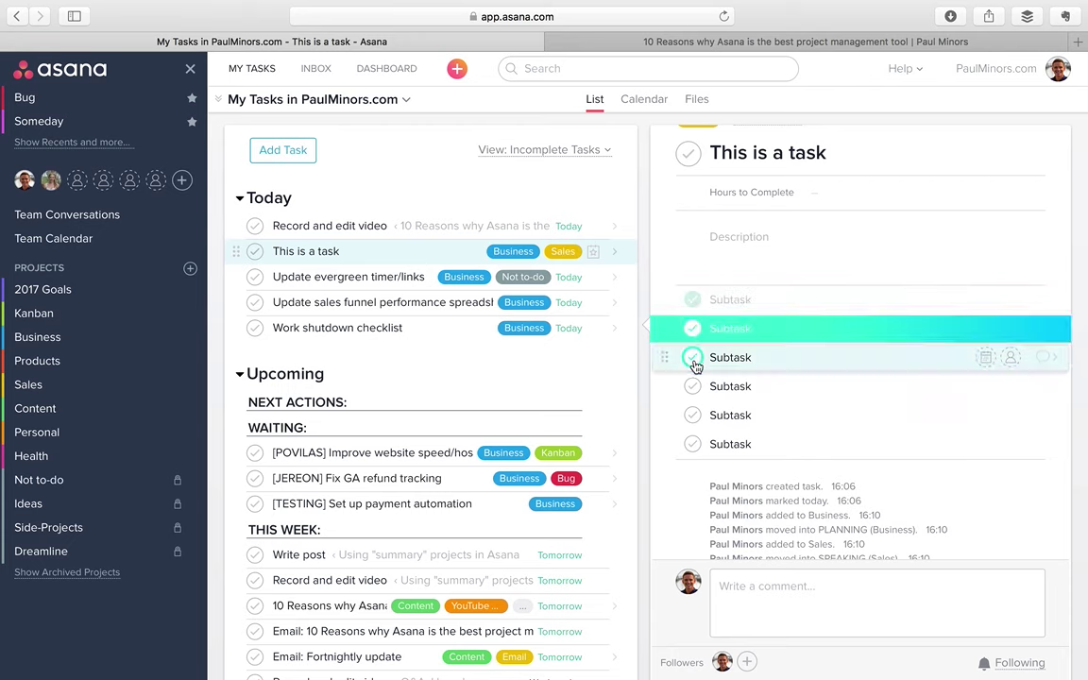
pyautogui.click(693, 357)
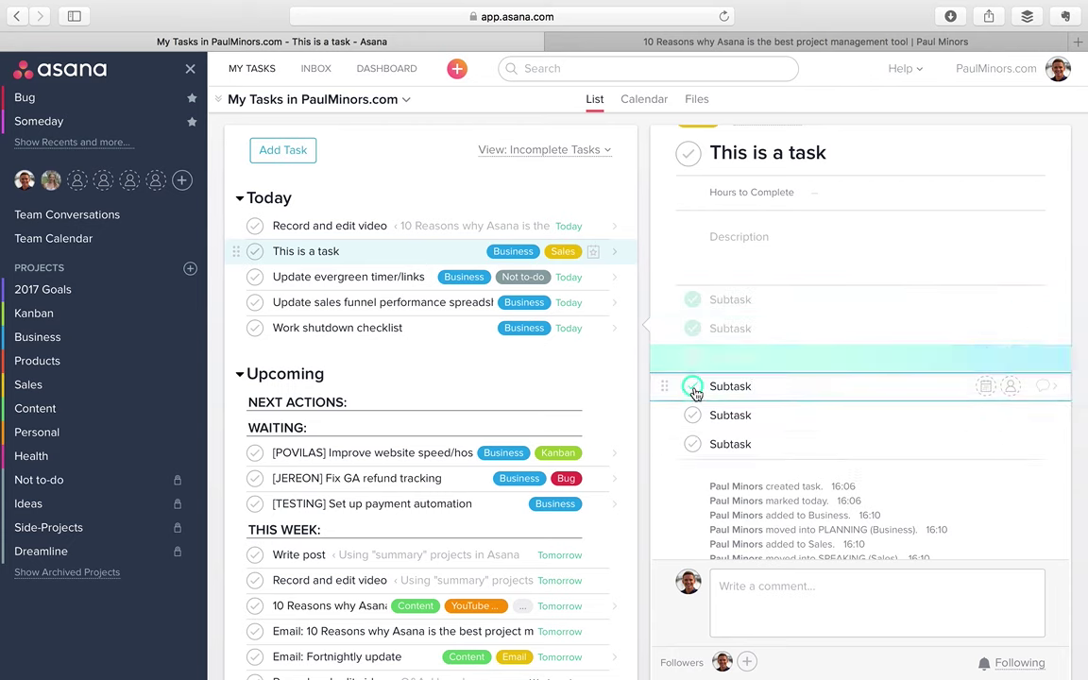
pyautogui.click(694, 393)
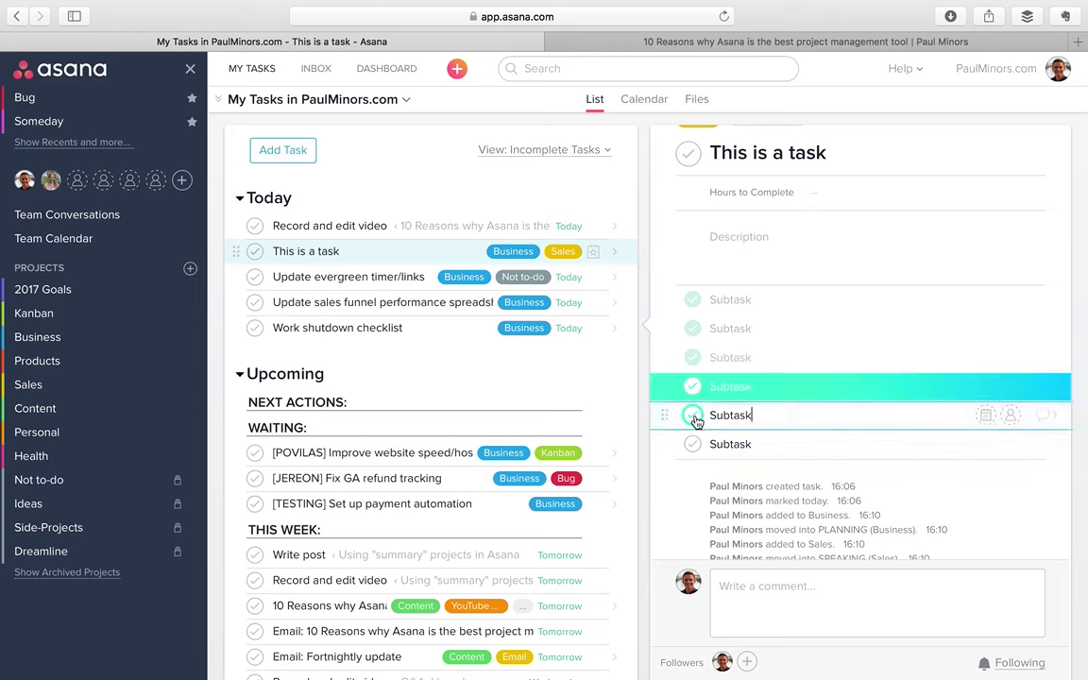
pyautogui.click(694, 416)
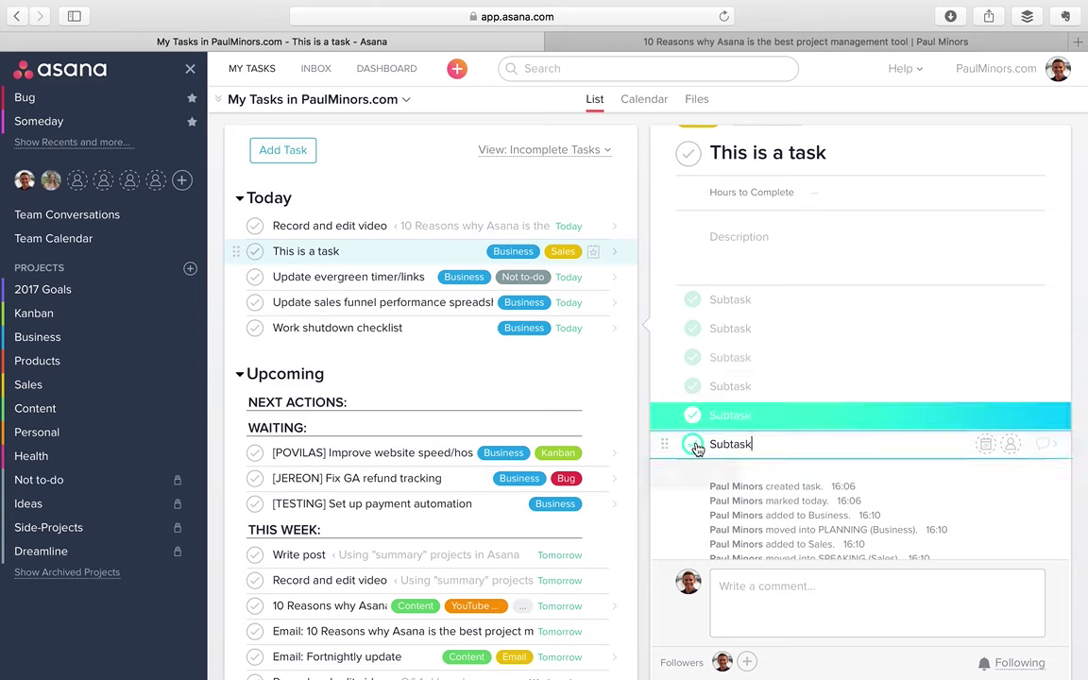
pyautogui.click(694, 445)
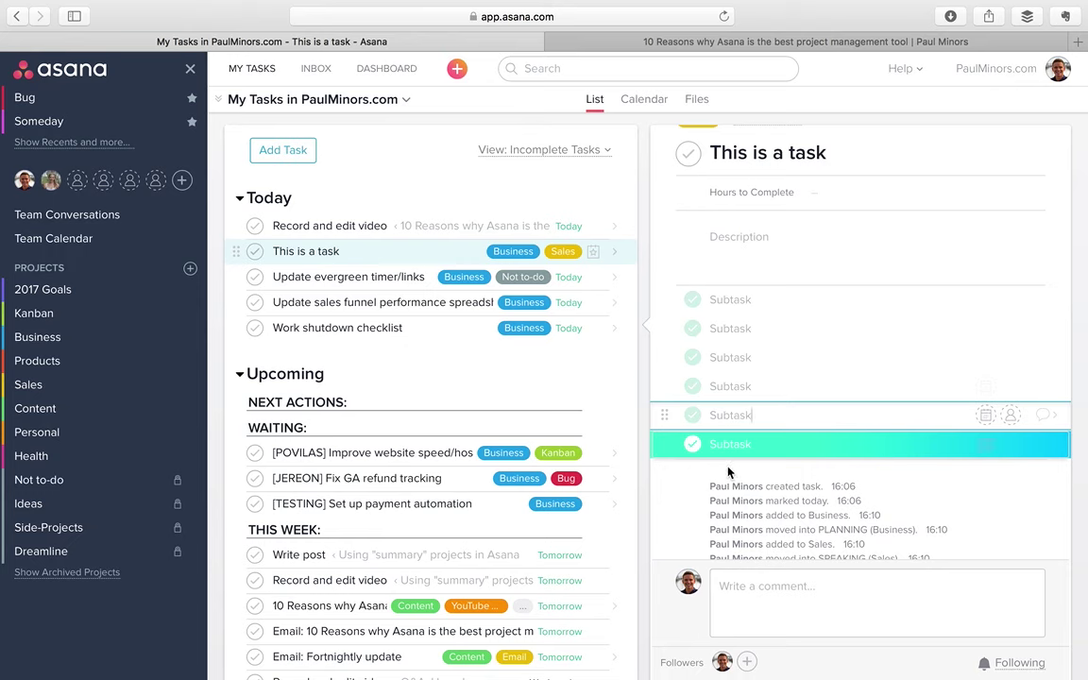
# - Mark all six subtasks of "This is a task" incomplete again
pyautogui.click(693, 301)
pyautogui.click(693, 328)
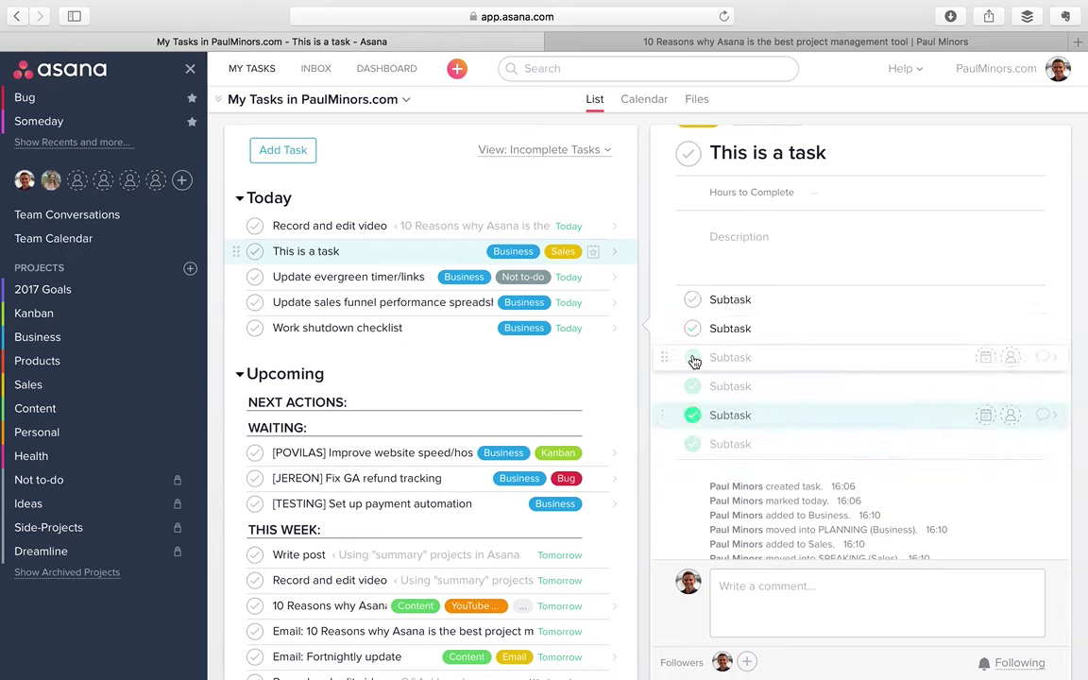
pyautogui.click(693, 358)
pyautogui.click(693, 386)
pyautogui.click(693, 415)
pyautogui.click(693, 444)
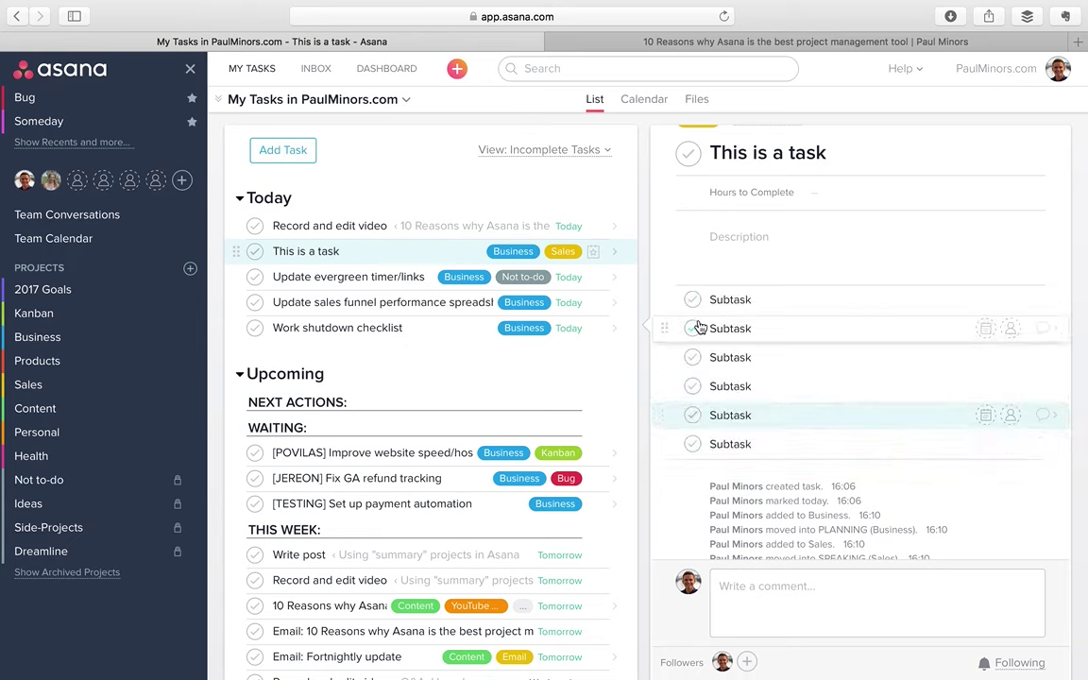
# - Complete the six reopened subtasks of "This is a task" again
pyautogui.click(693, 328)
pyautogui.click(694, 300)
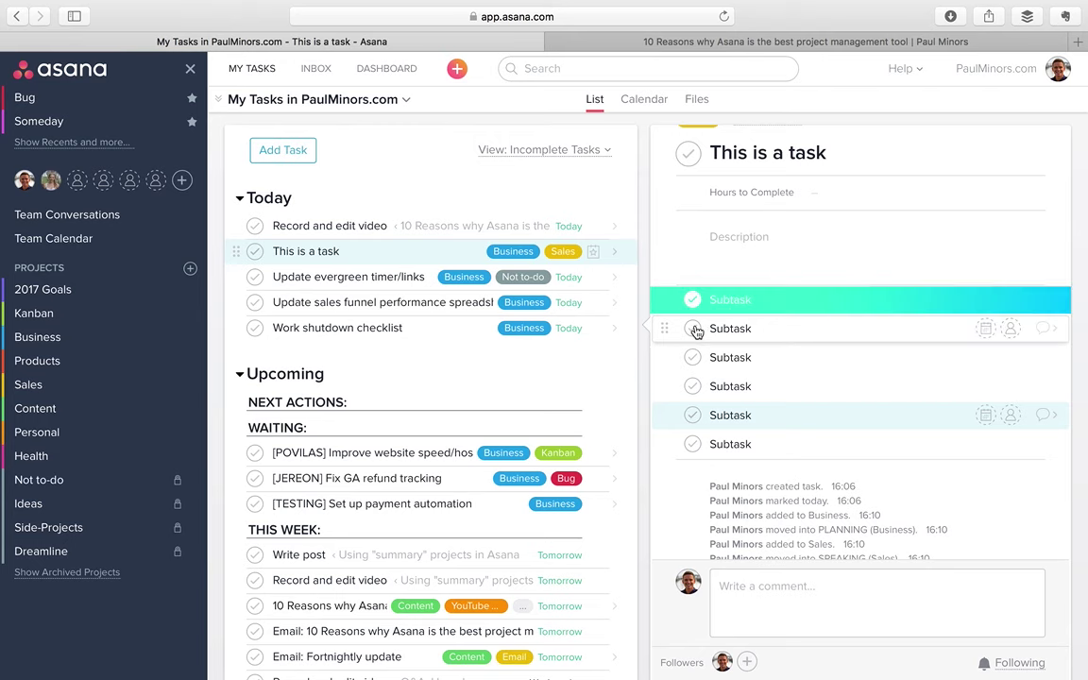
pyautogui.click(694, 330)
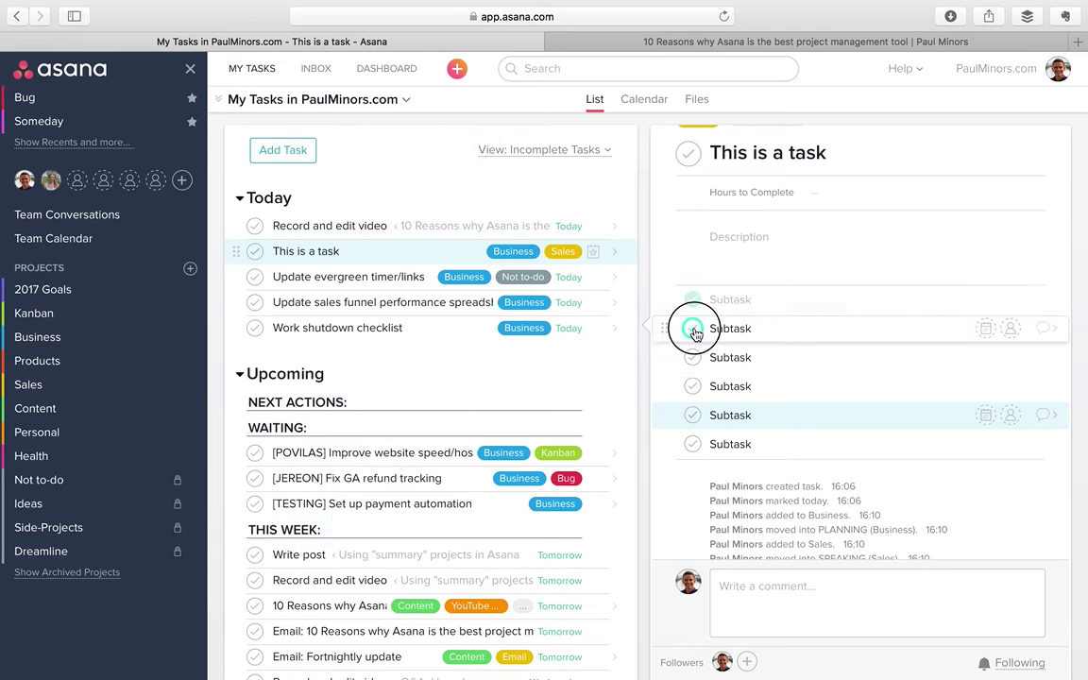
pyautogui.click(694, 358)
pyautogui.click(694, 387)
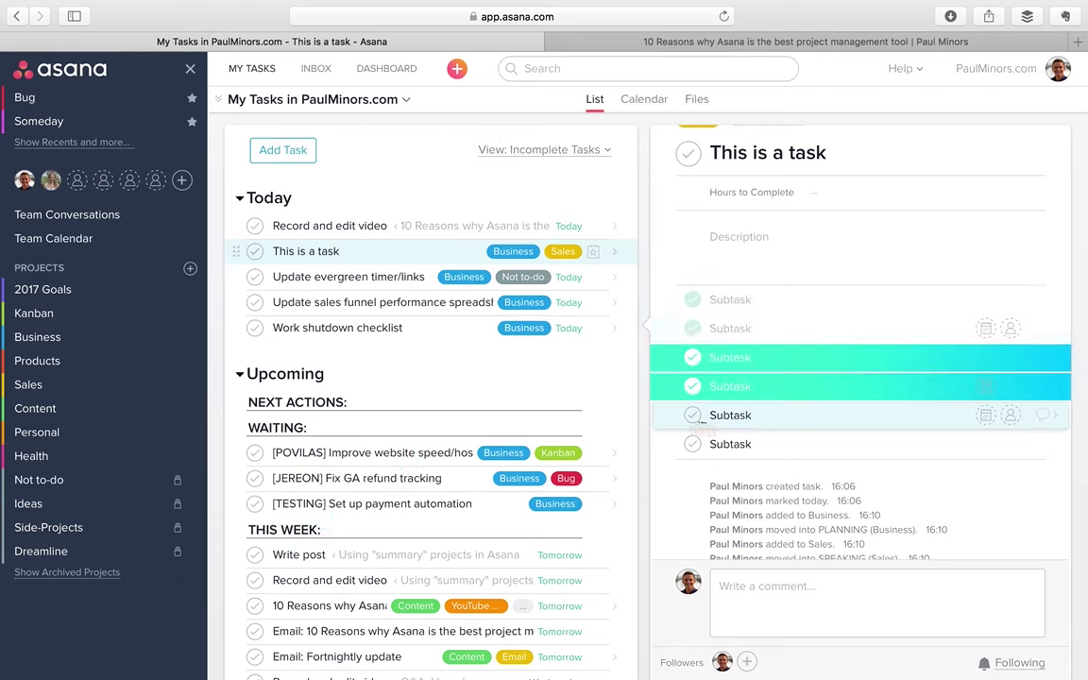
pyautogui.click(694, 415)
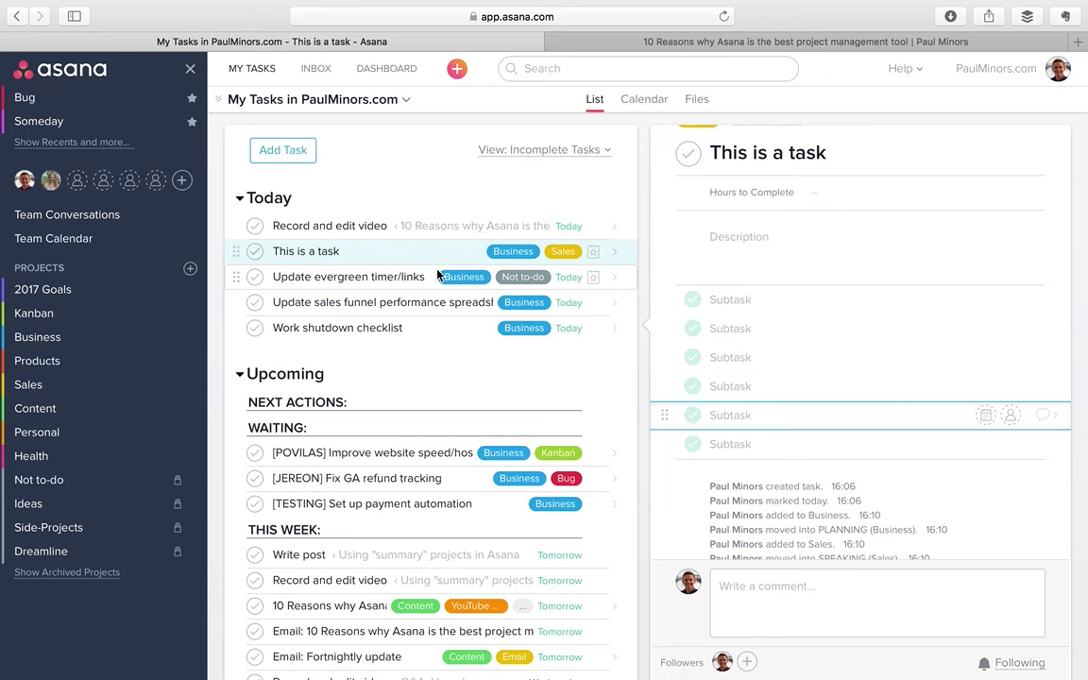
# - Mark the parent task "This is a task" complete
pyautogui.scroll(3, 672, 218)
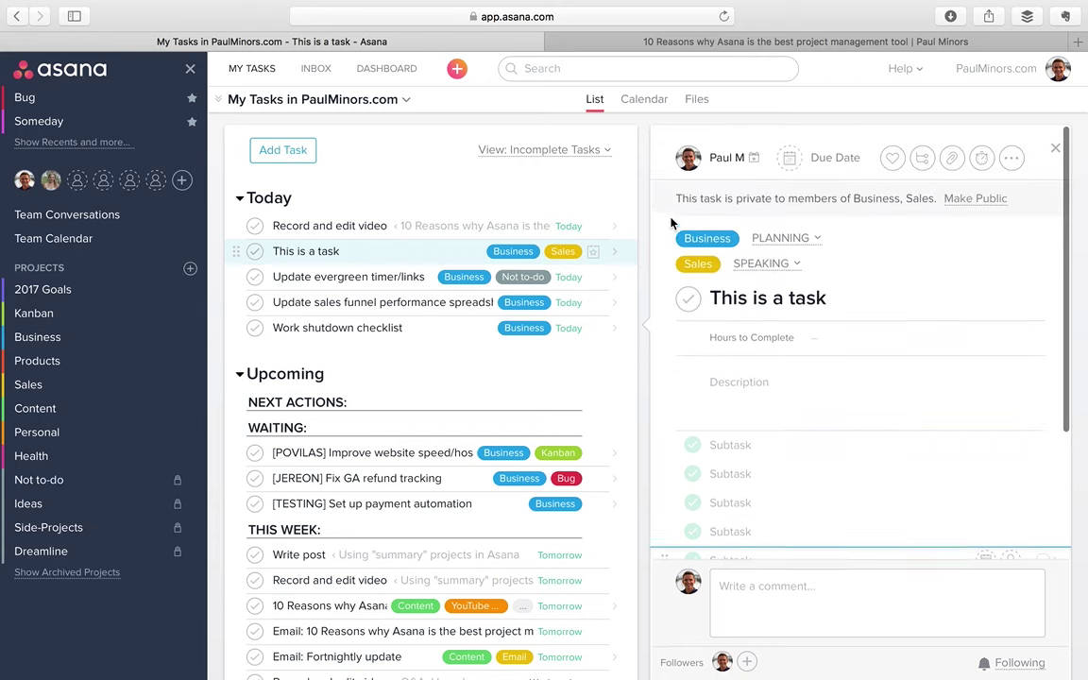
pyautogui.click(689, 293)
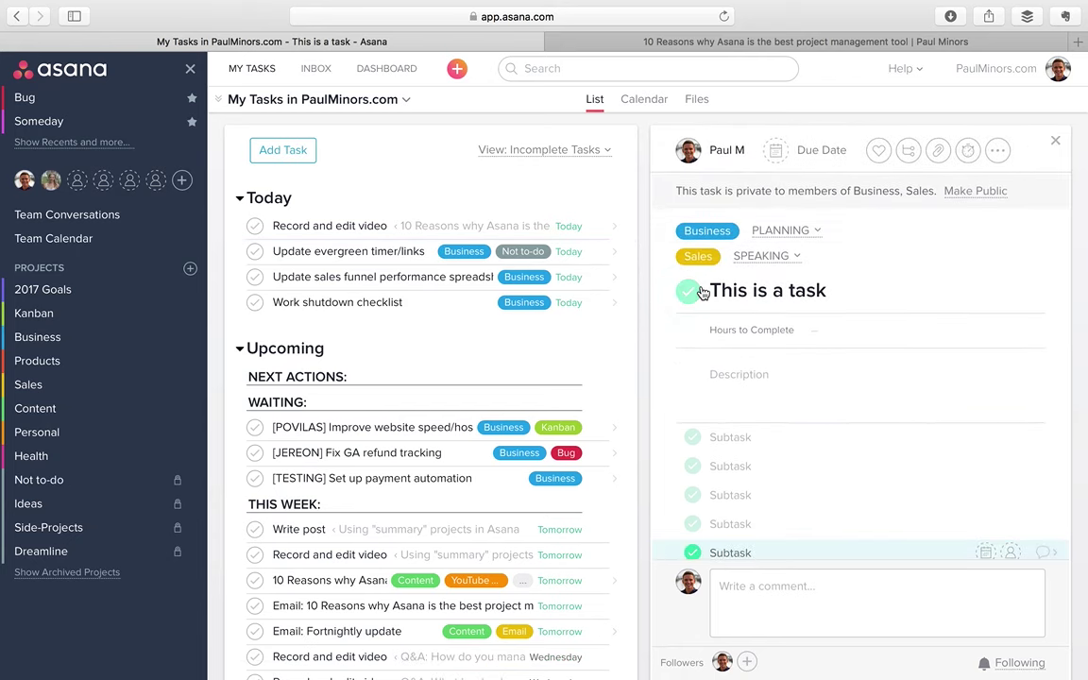
pyautogui.click(994, 151)
# - Reopen the "Record and edit video" task due today and review its numbered list of reasons in the subtasks
pyautogui.click(465, 224)
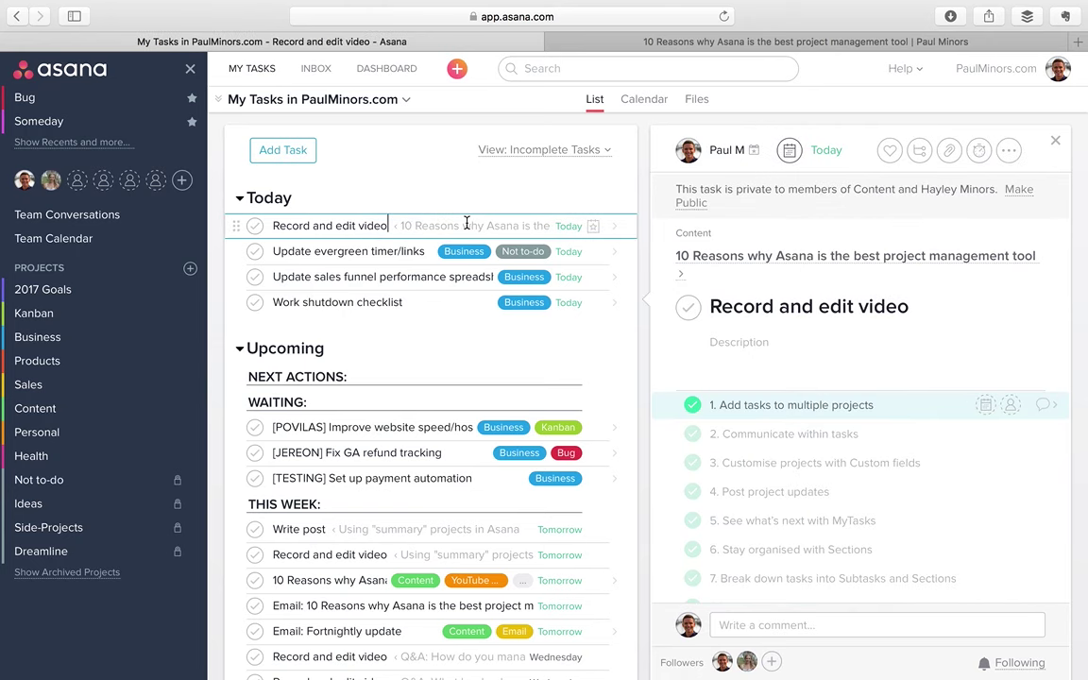
pyautogui.scroll(-5, 944, 377)
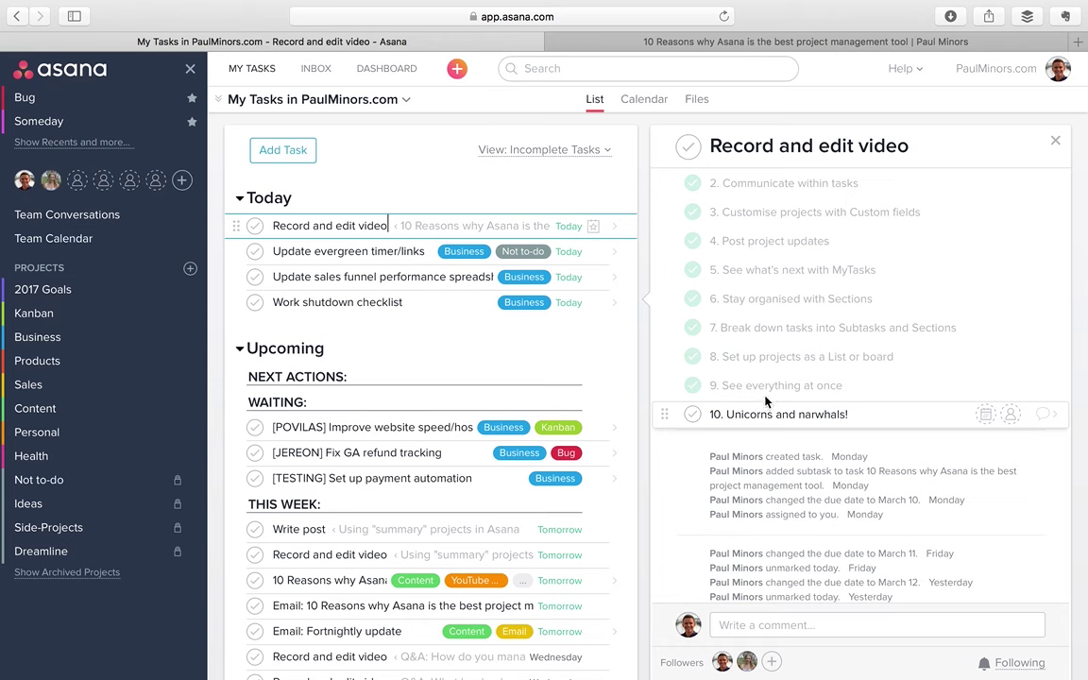
pyautogui.scroll(2, 764, 387)
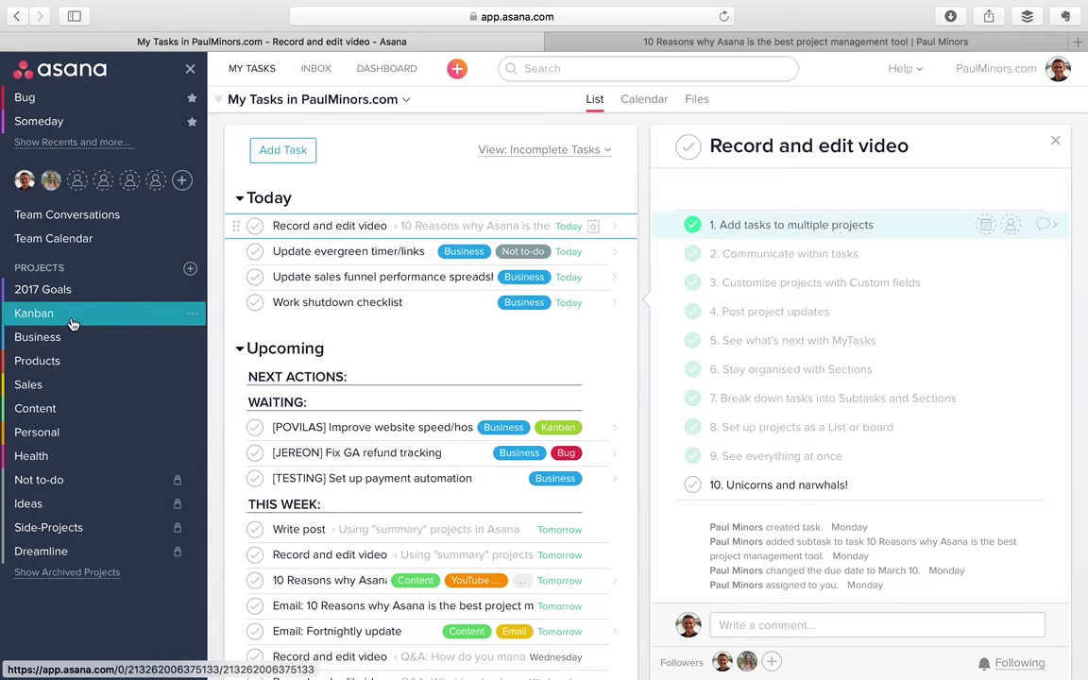
# - Open "The Art of Non-Conformity" in the Content project's March section and view its Status options without changing them
pyautogui.click(71, 415)
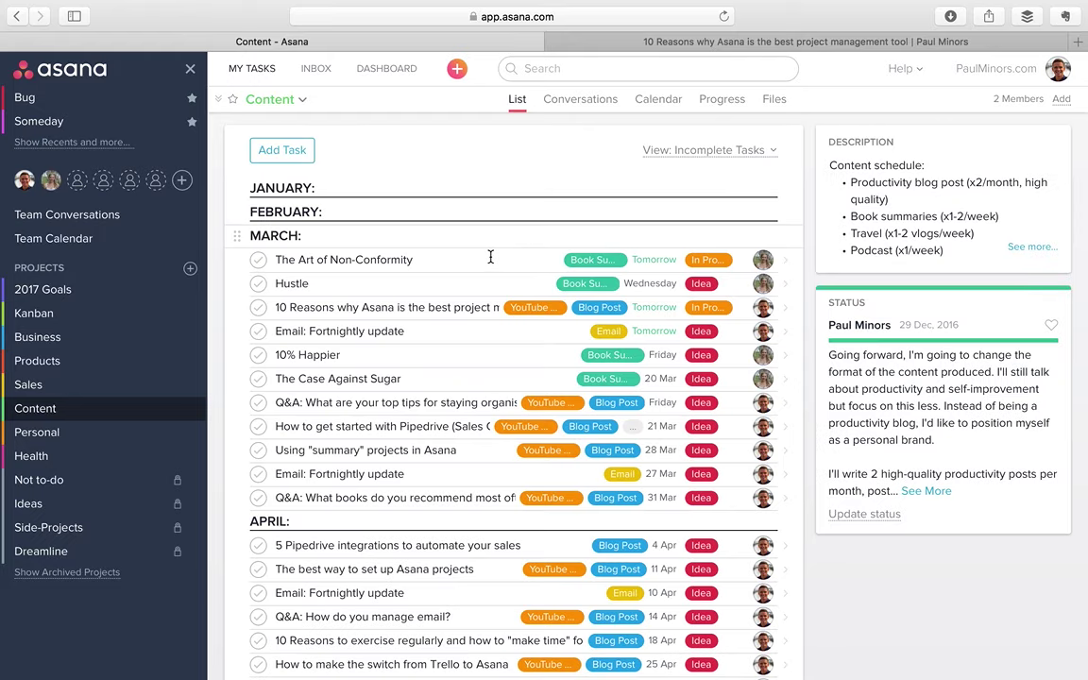
pyautogui.click(490, 256)
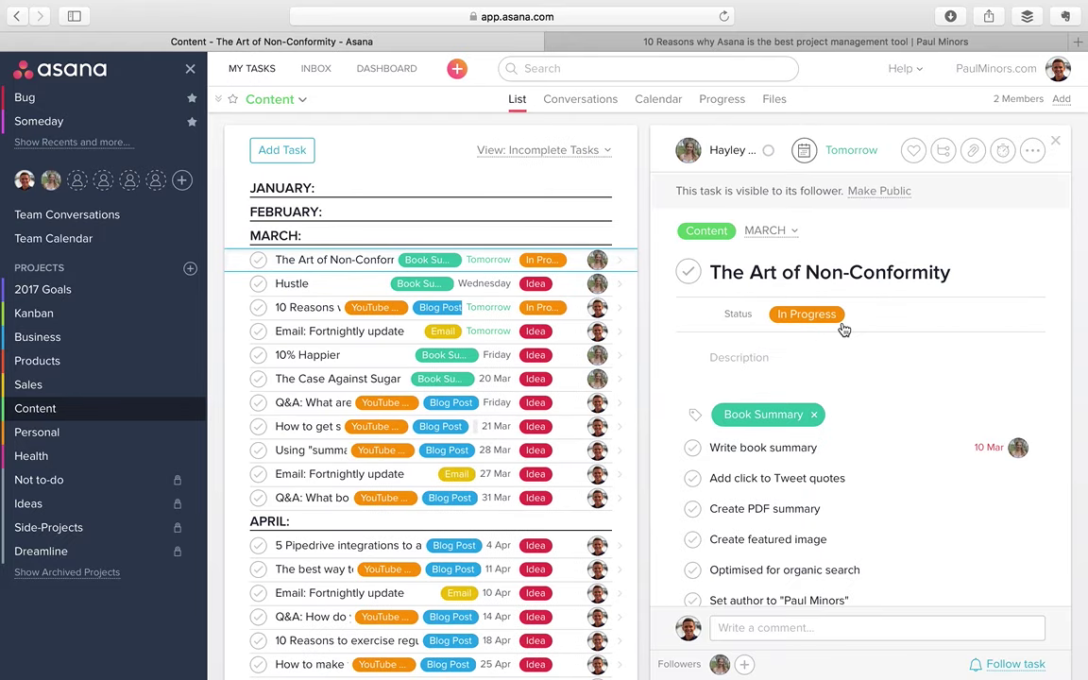
pyautogui.click(810, 314)
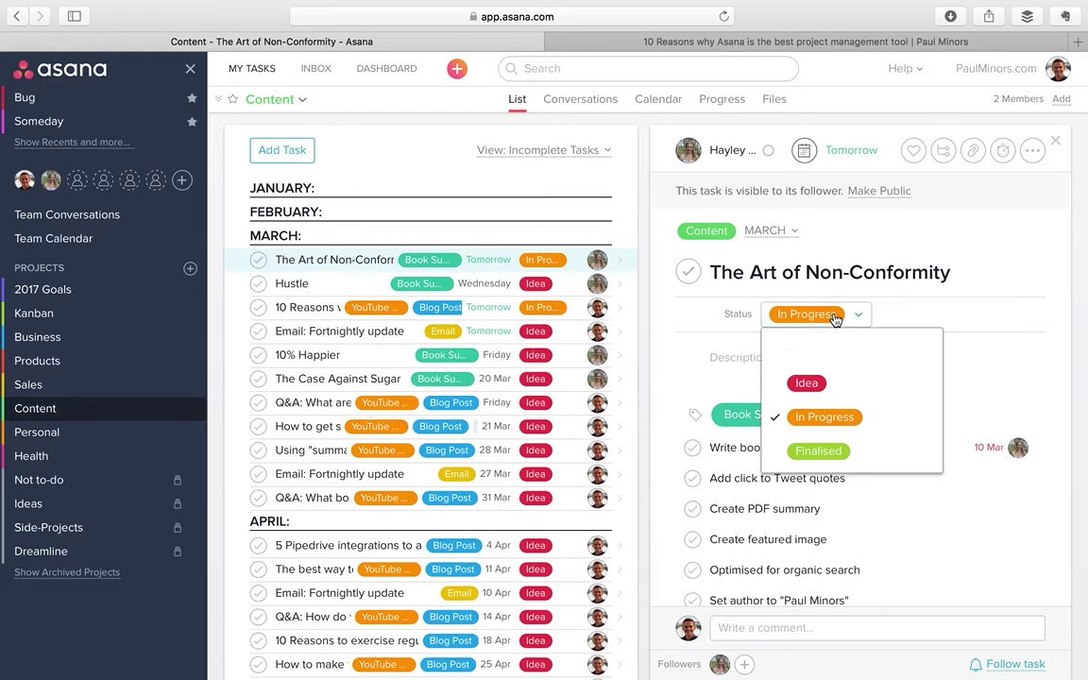
pyautogui.click(664, 376)
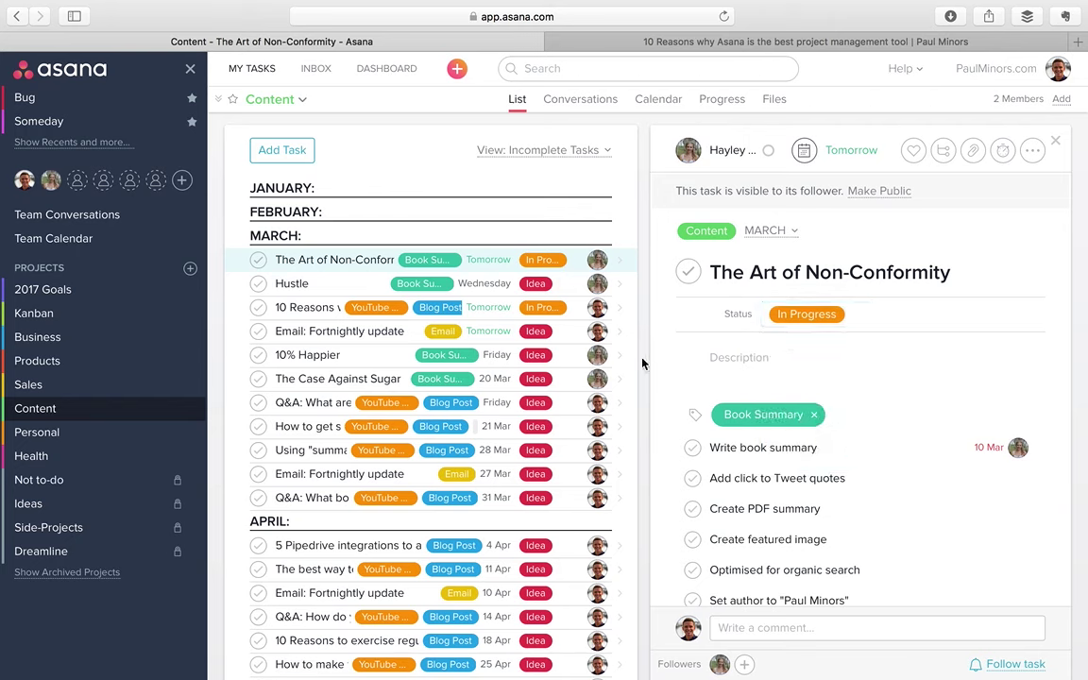
# - View the tasks tagged Bug, return to My Tasks and look through the Today and Upcoming tasks
pyautogui.click(52, 98)
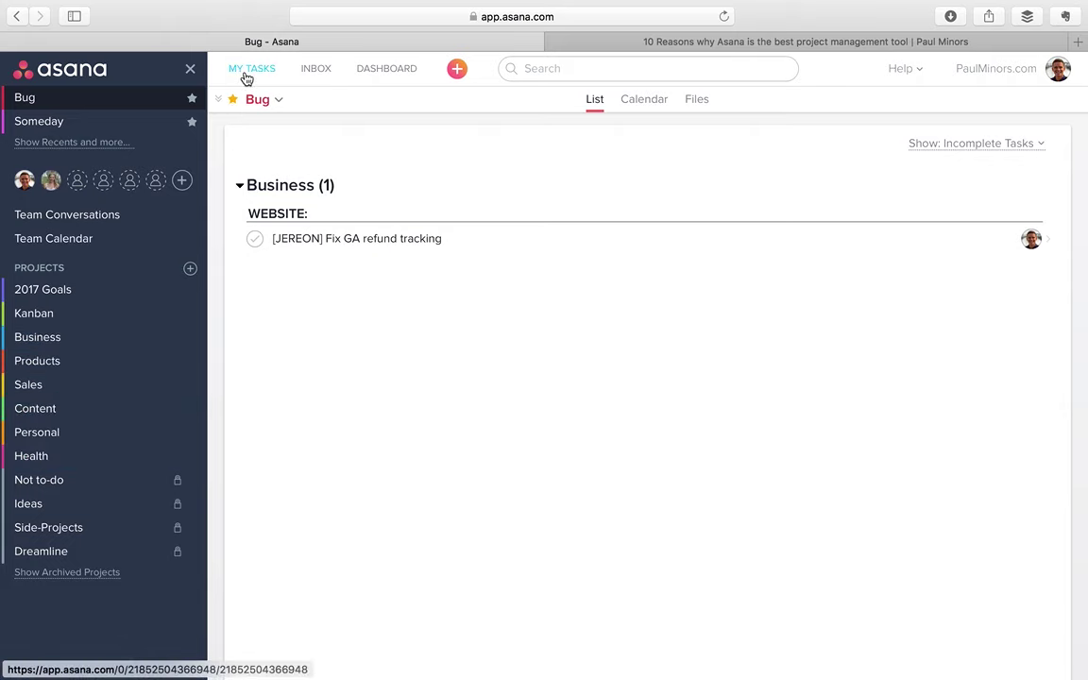
pyautogui.scroll(-5, 918, 330)
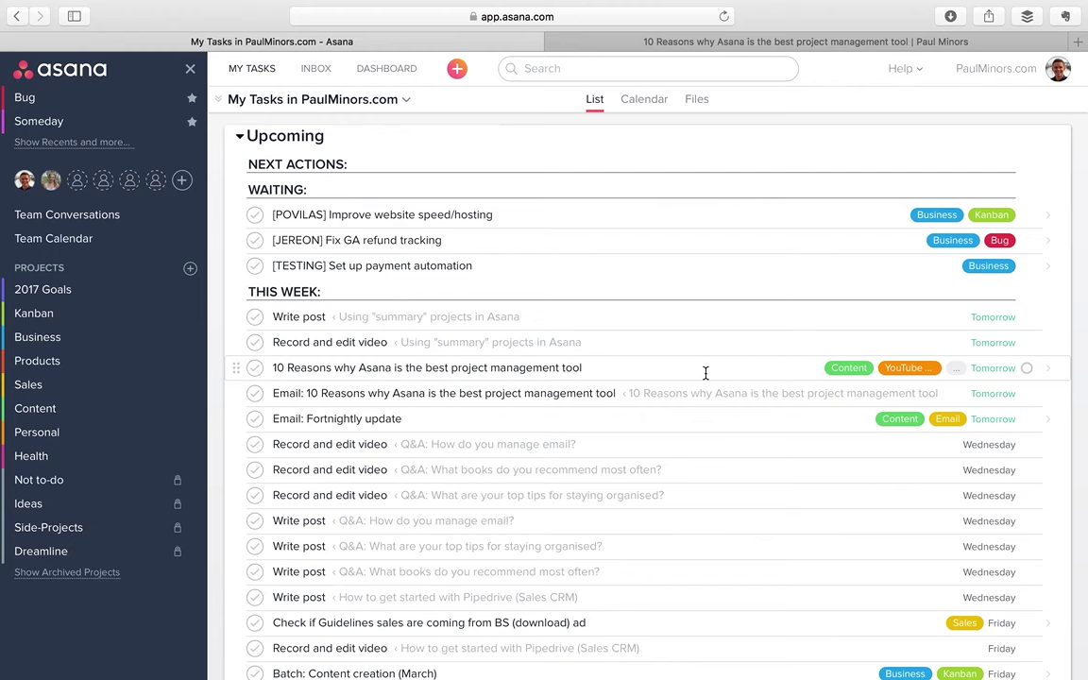
pyautogui.scroll(5, 619, 309)
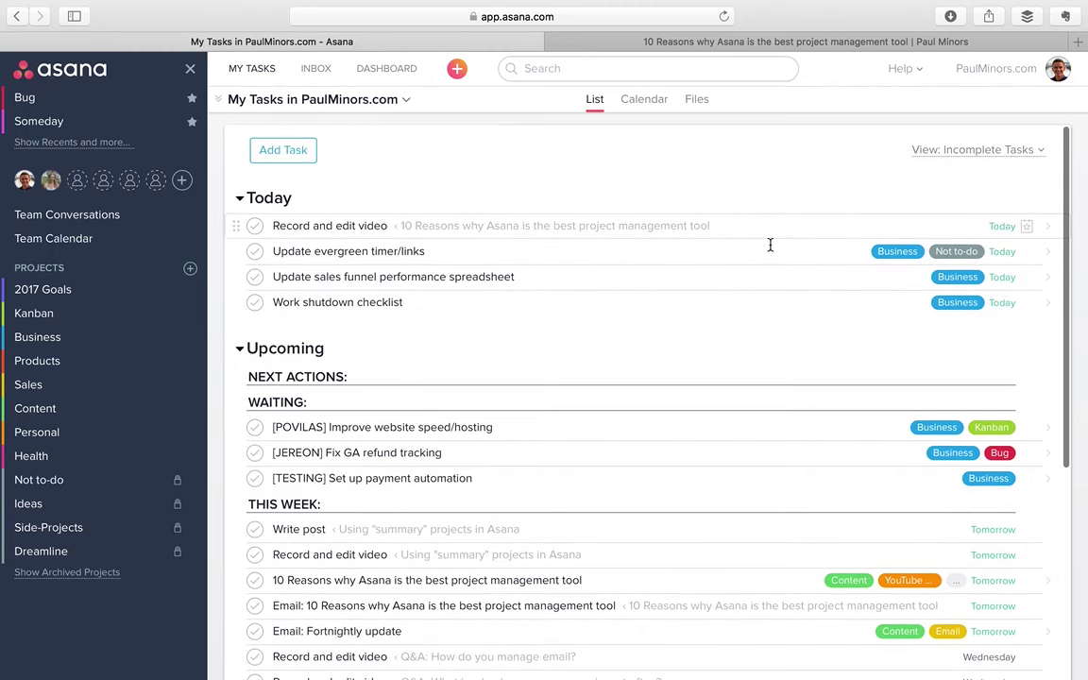
# - Mark the subtask "10. Unicorns and narwhals!" complete in the "Record and edit video" task and review the subtask list
pyautogui.click(340, 226)
pyautogui.scroll(-4, 757, 301)
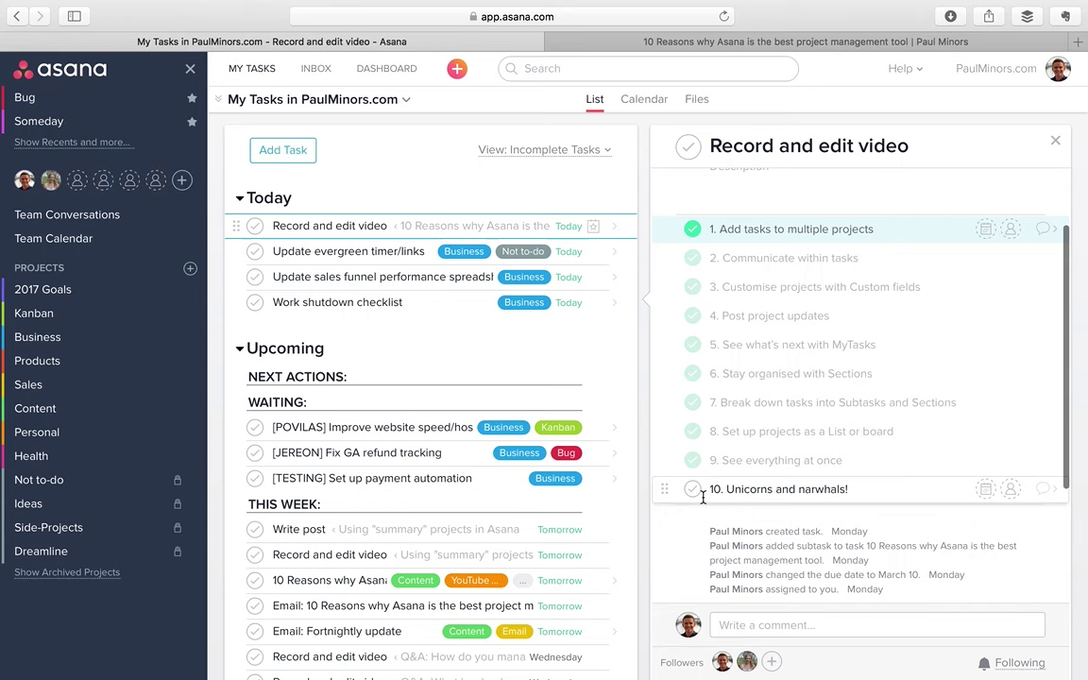
pyautogui.click(693, 489)
pyautogui.scroll(2, 863, 371)
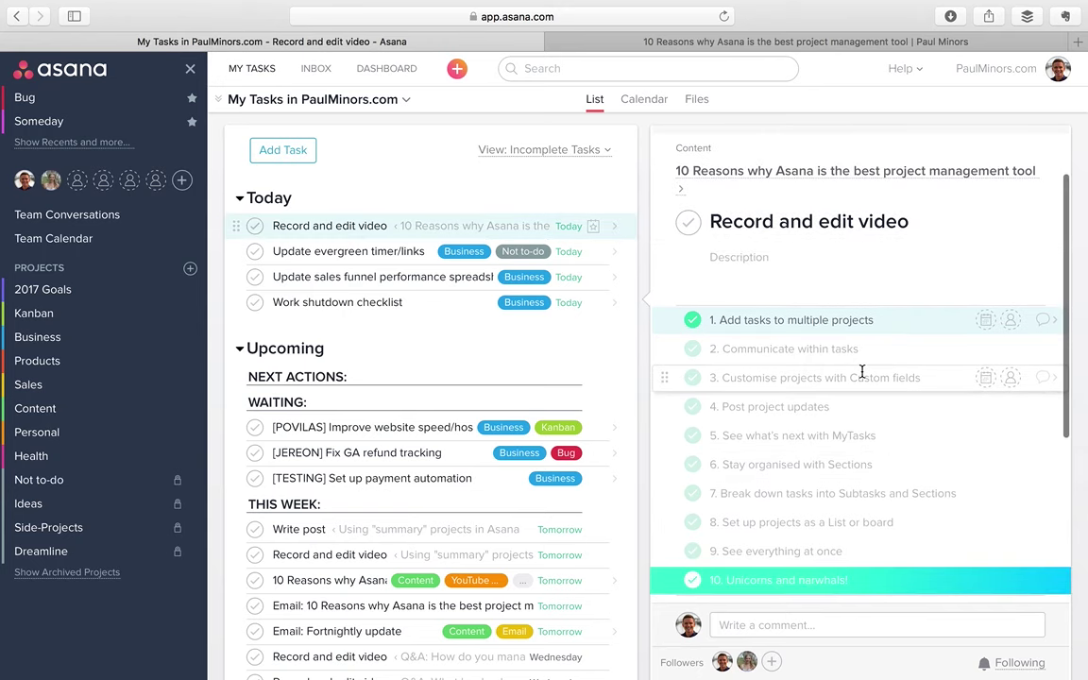
pyautogui.scroll(2, 862, 372)
pyautogui.scroll(-5, 862, 375)
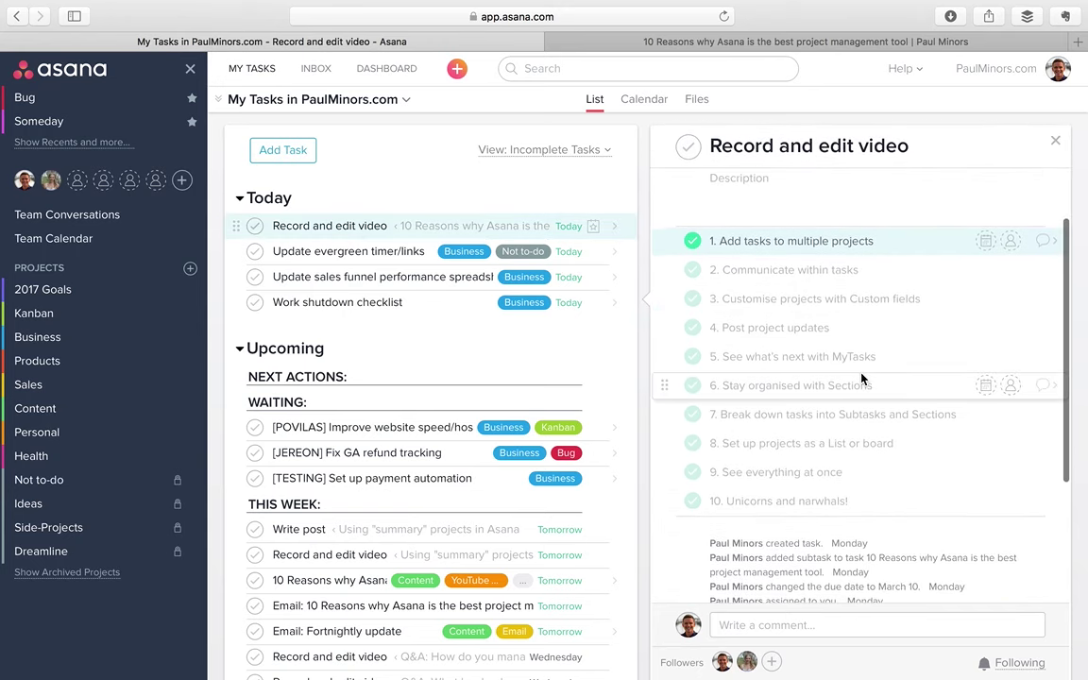